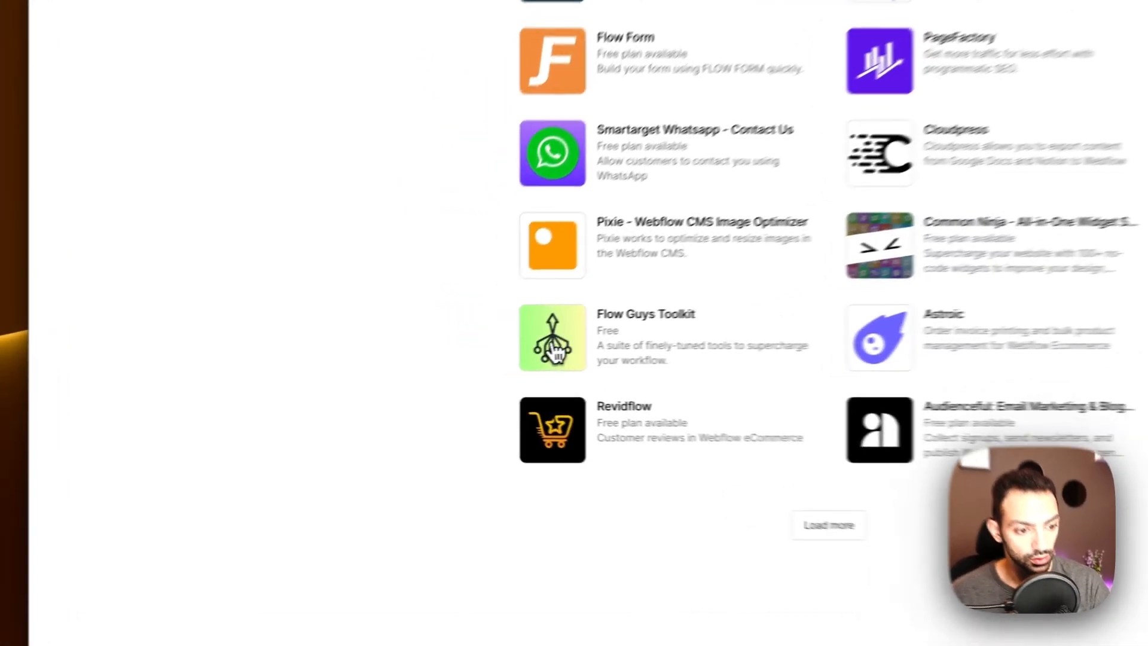
Step: Open the Flow Guys Toolkit page in Webflow Marketplace and start adding it to a site
click(555, 358)
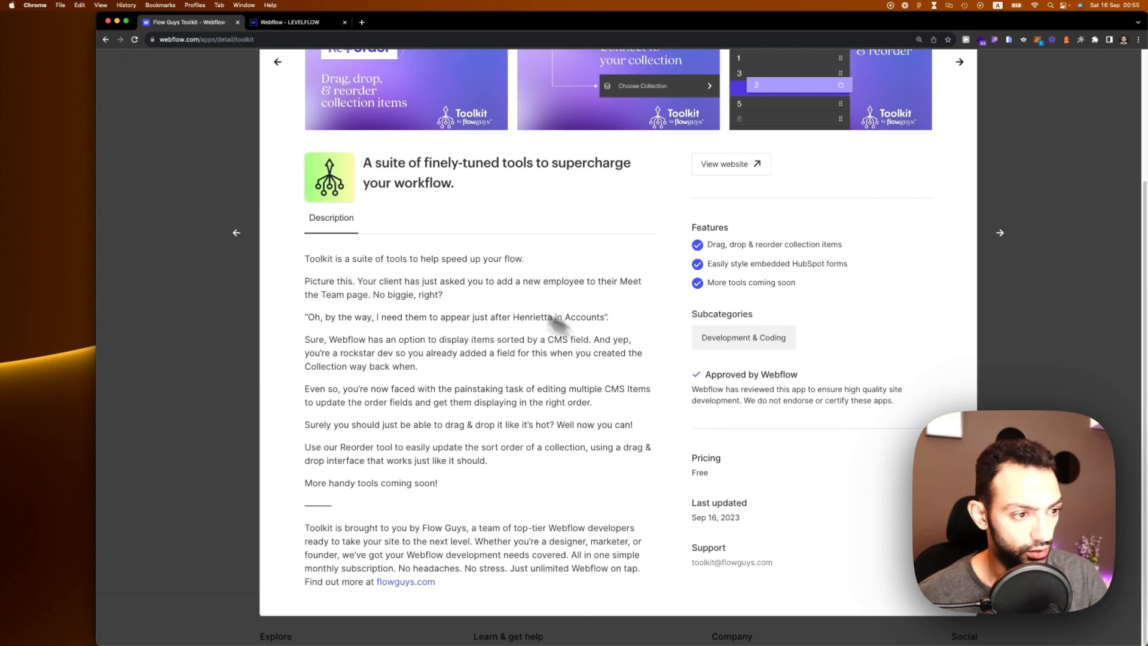
scroll(556, 323, up, 5)
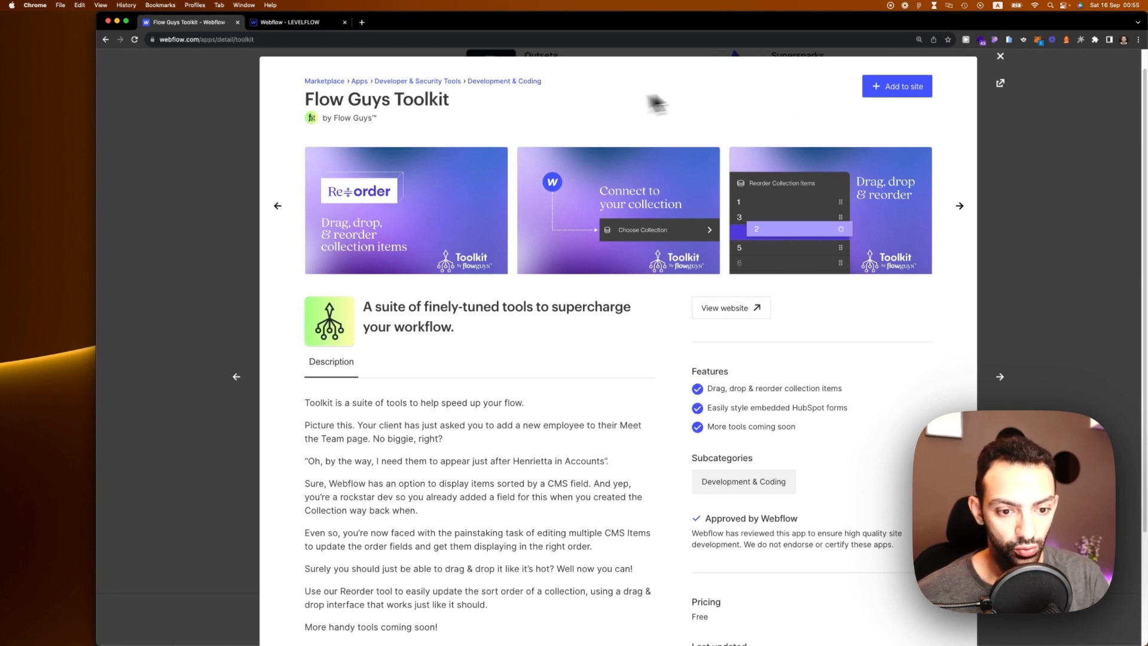
click(896, 86)
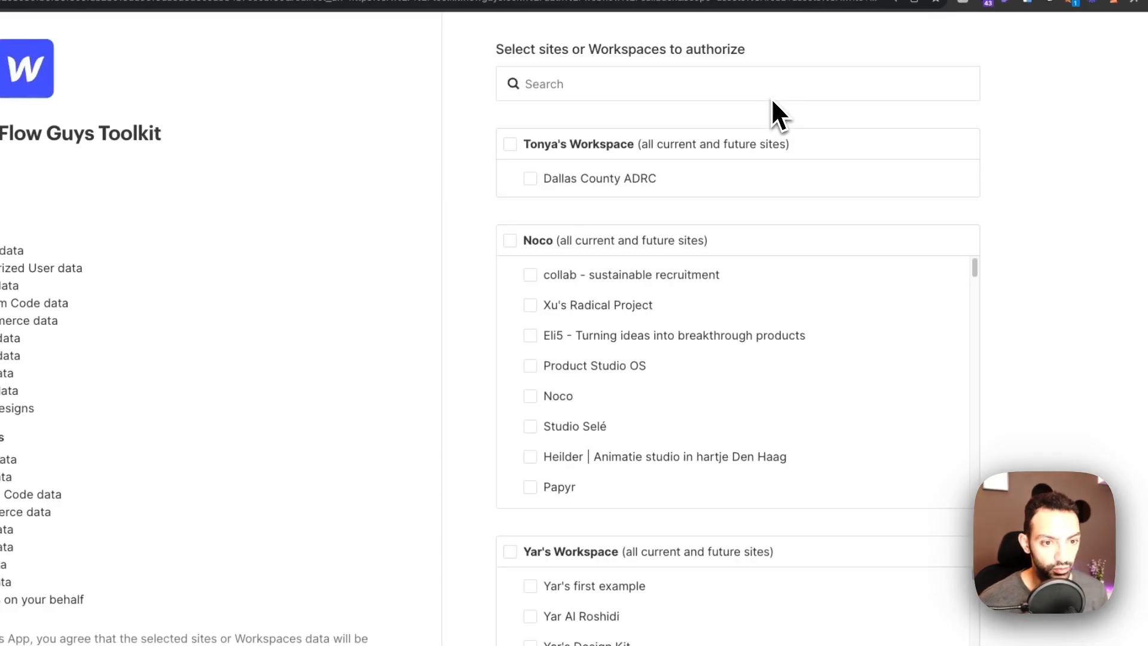
Step: Filter the site list by 'level', select LEVELFLOW and authorize the toolkit for it
click(616, 90)
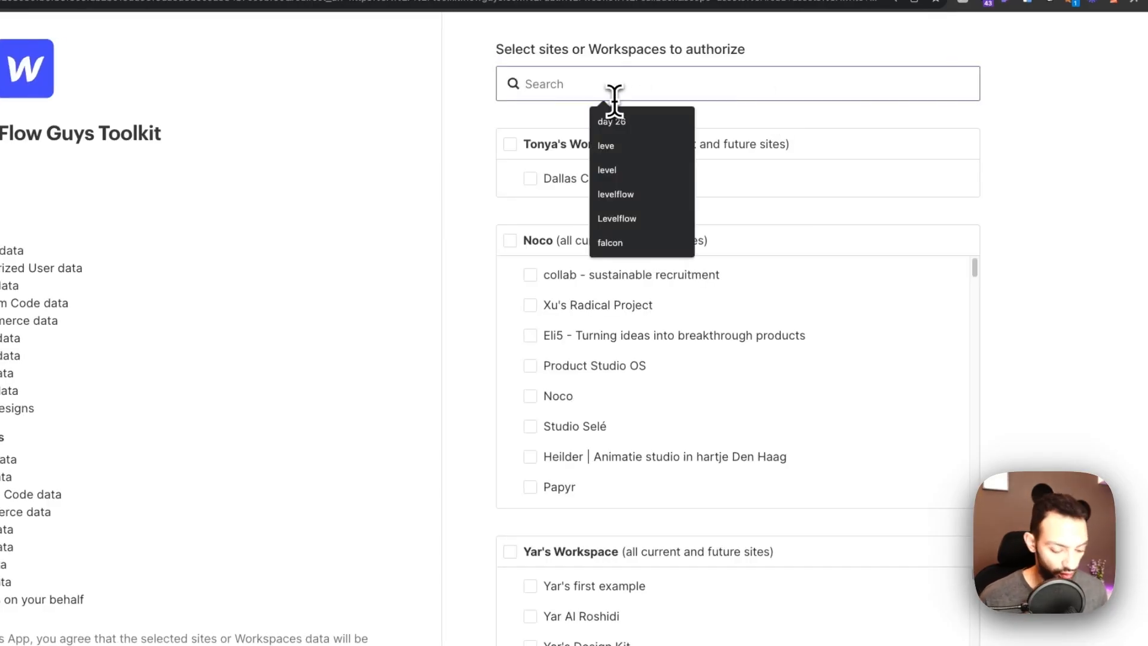
text(level)
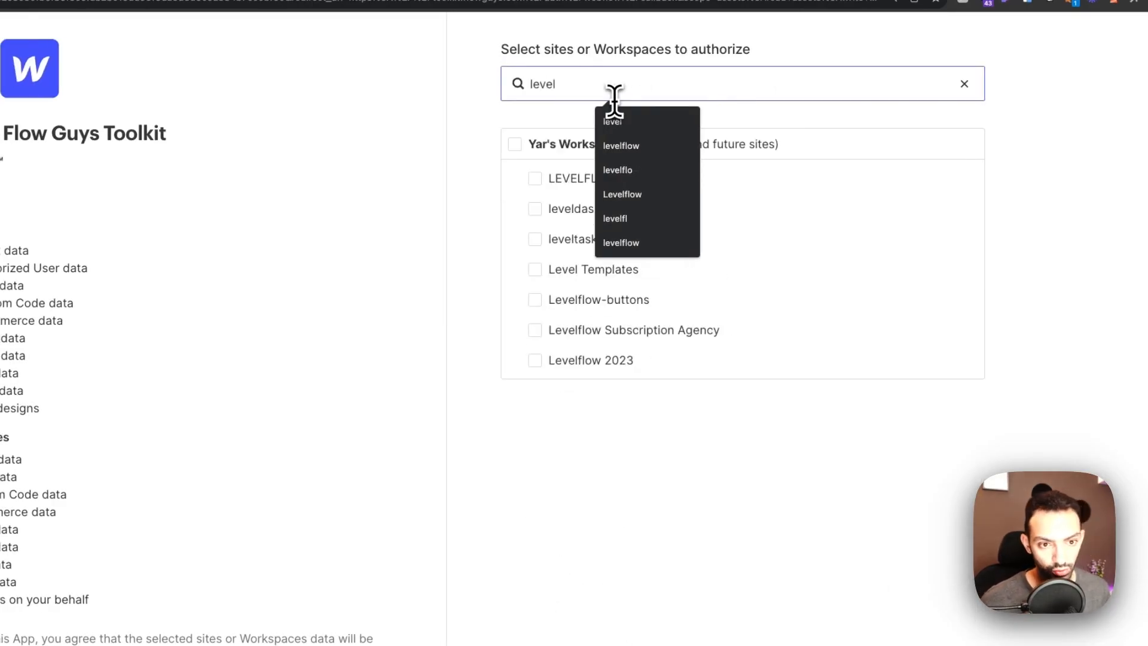
click(505, 170)
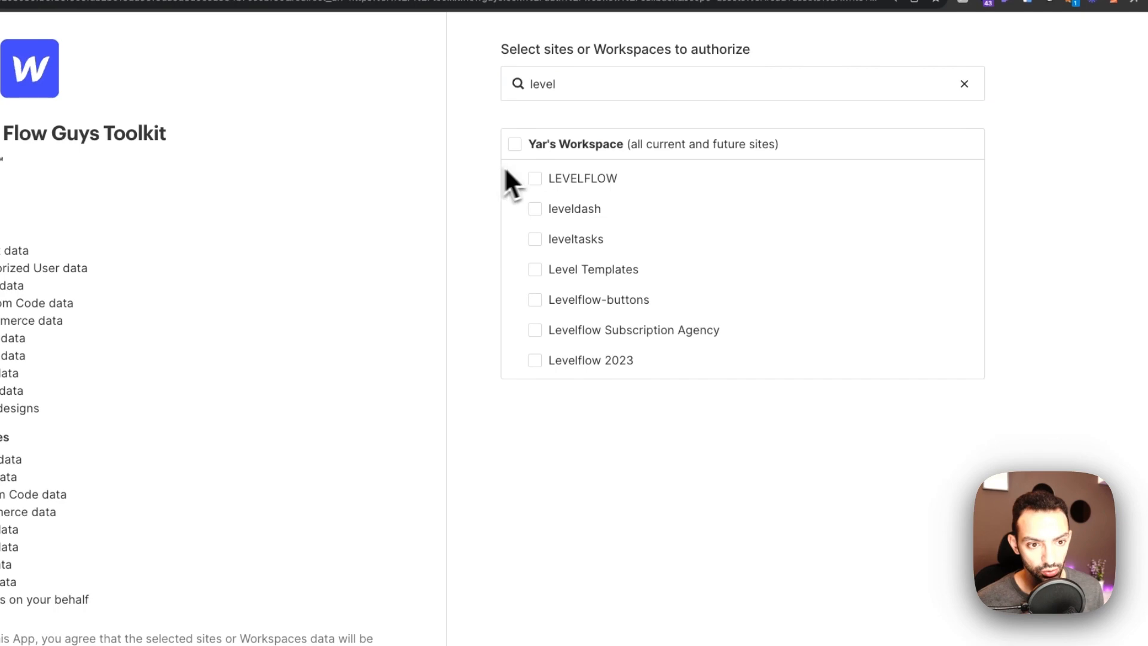
click(558, 177)
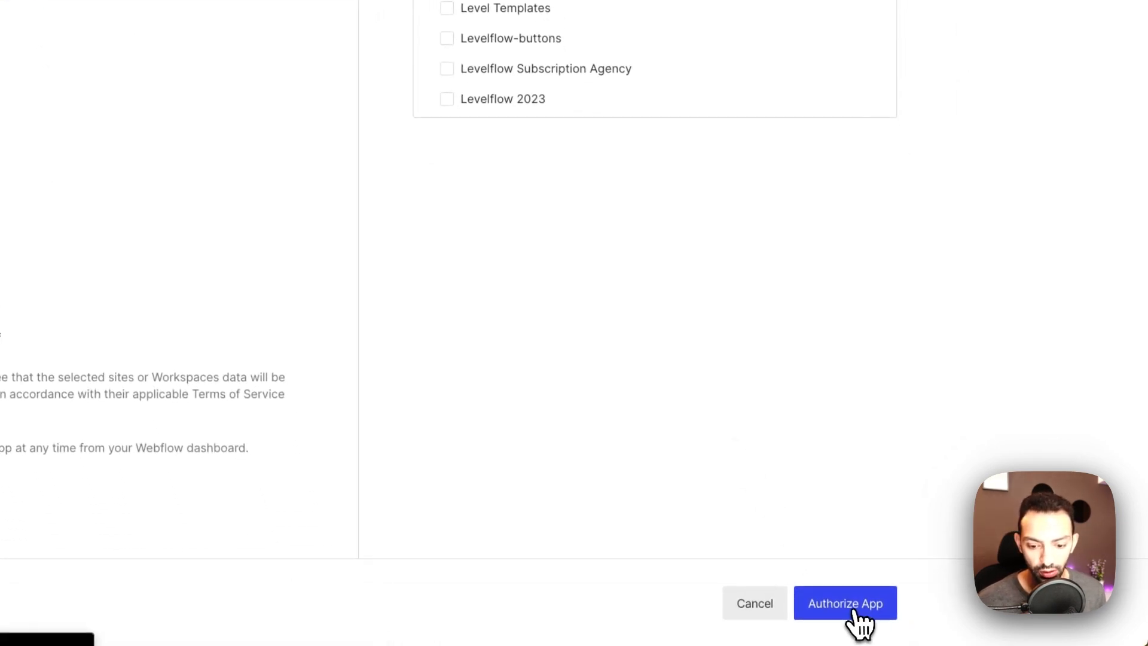
click(855, 616)
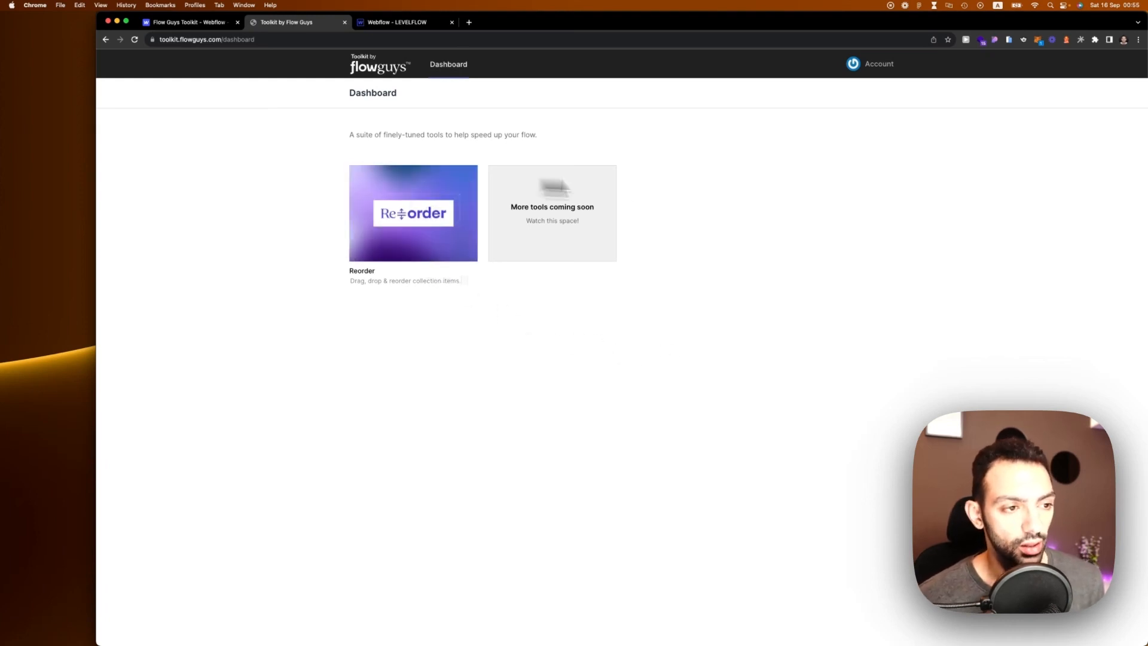
Step: Open the toolkit's Reorder tool, then switch to the 'Webflow - LEVELFLOW' Designer tab
mouse_move(436, 257)
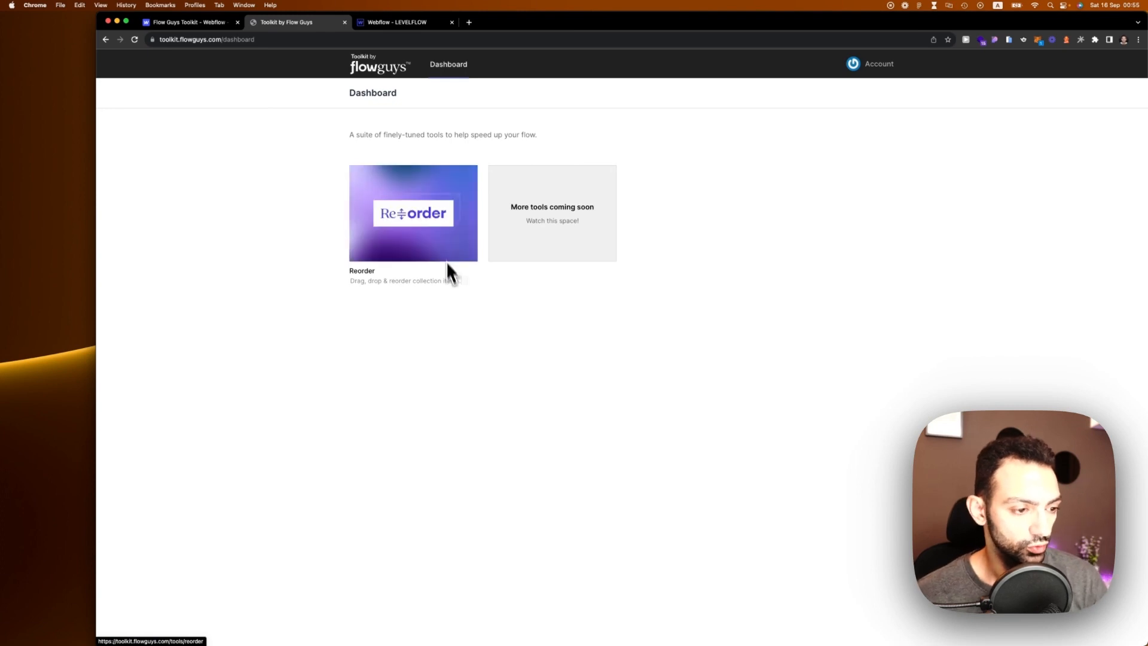
click(415, 219)
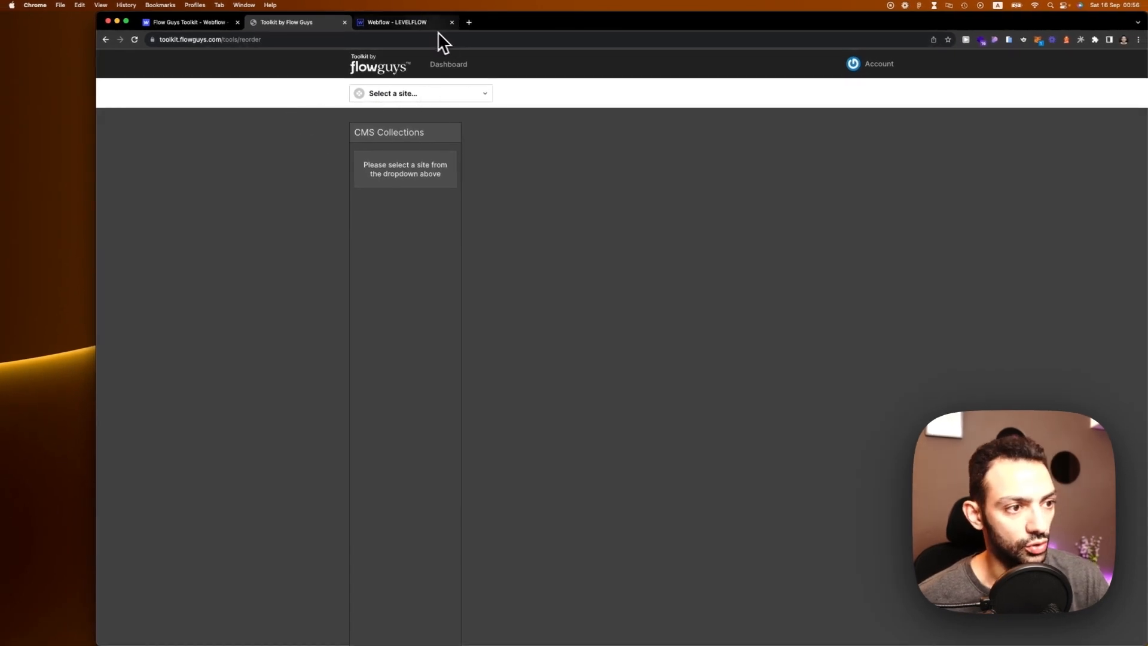
click(419, 24)
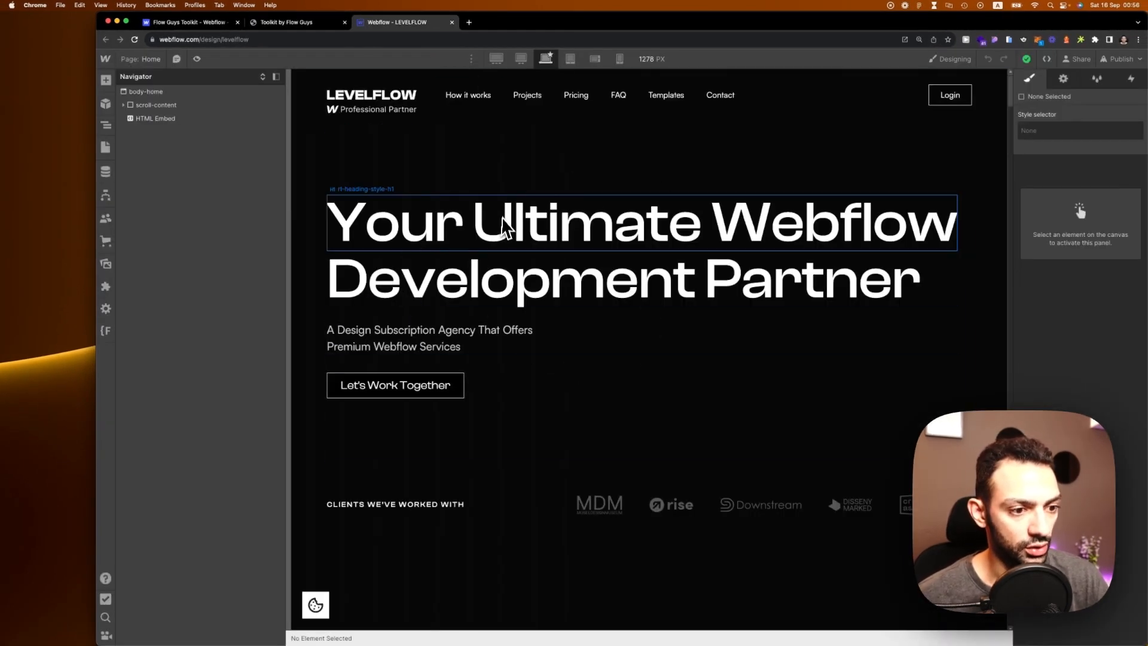
Step: Launch Flow Guys Toolkit from the Designer's Apps panel on the LEVELFLOW home page
click(489, 183)
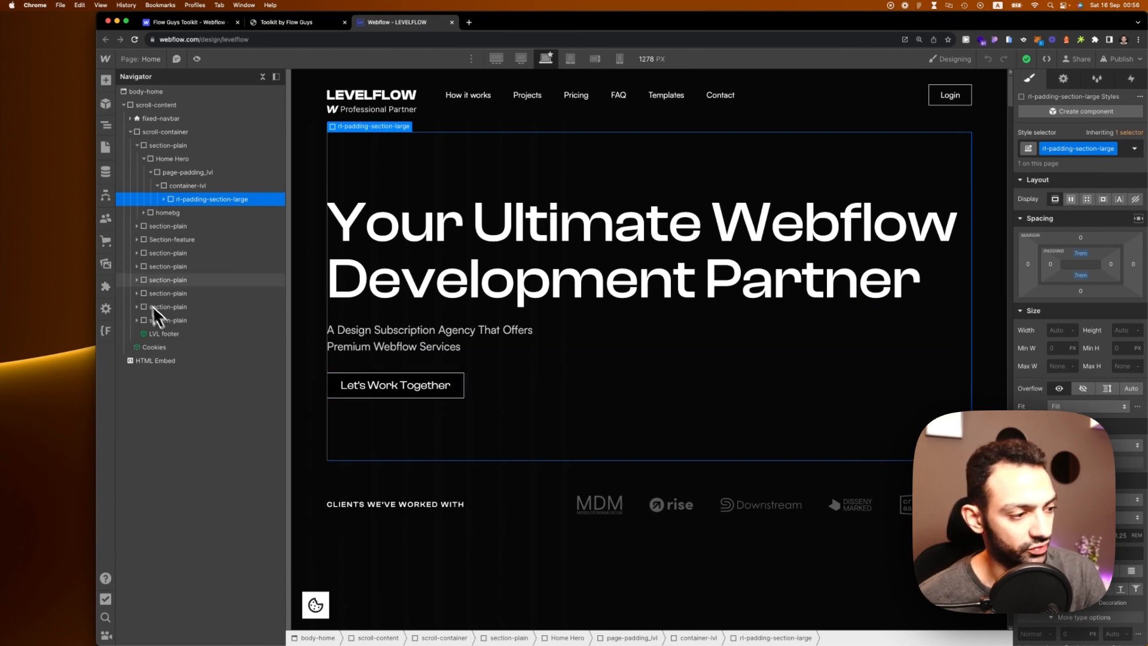
click(108, 289)
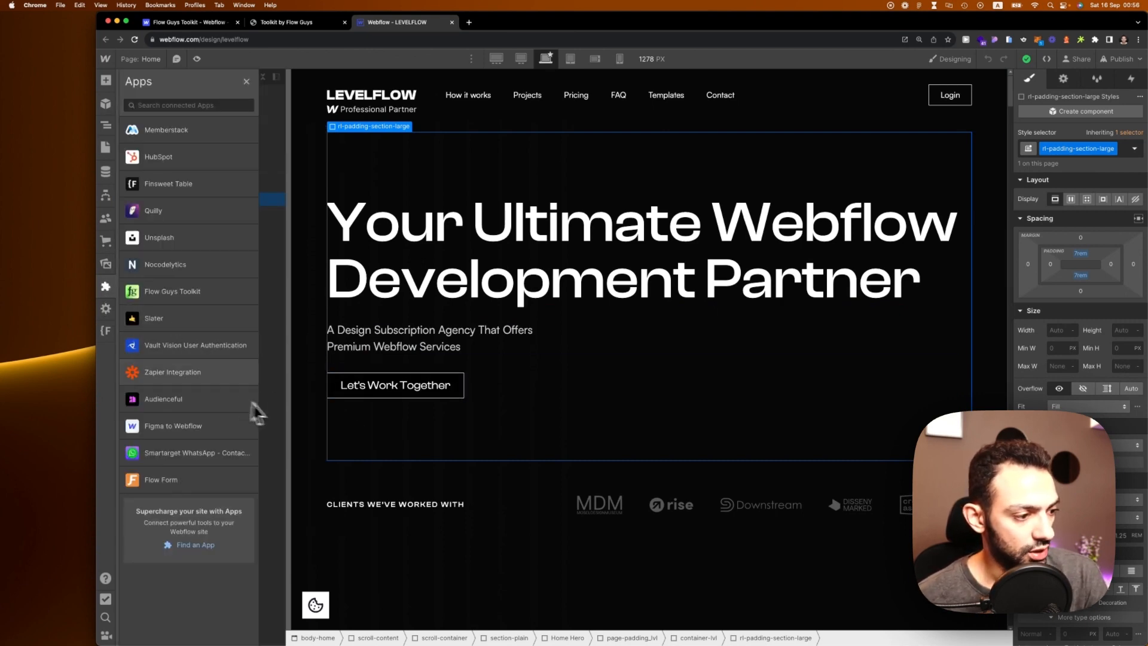
mouse_move(194, 304)
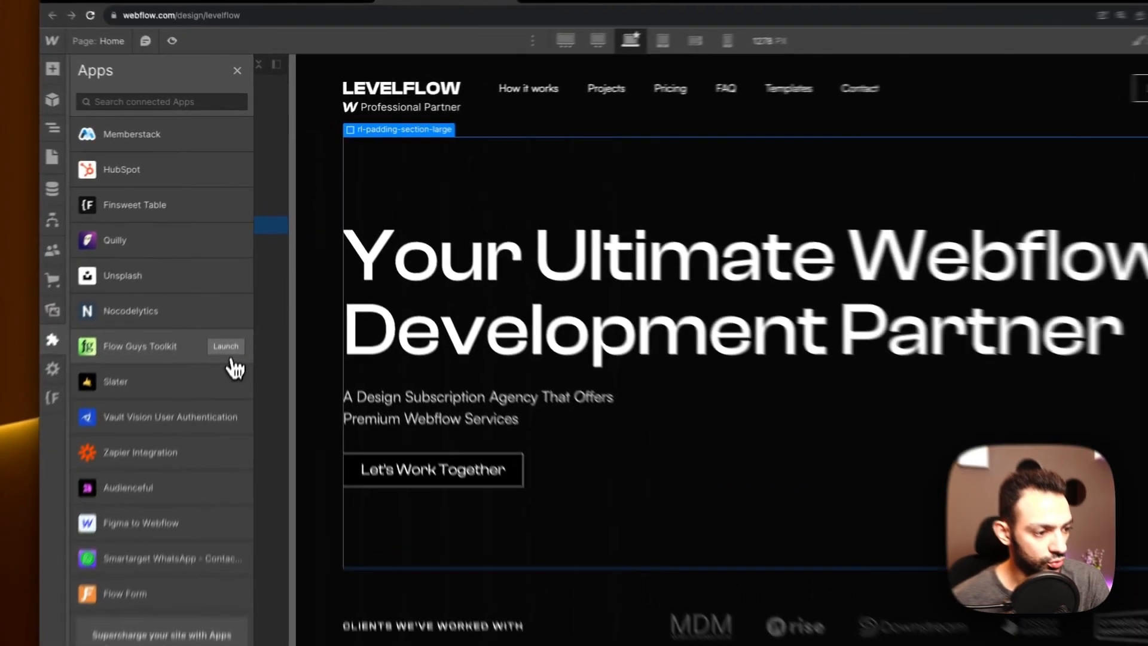
click(238, 292)
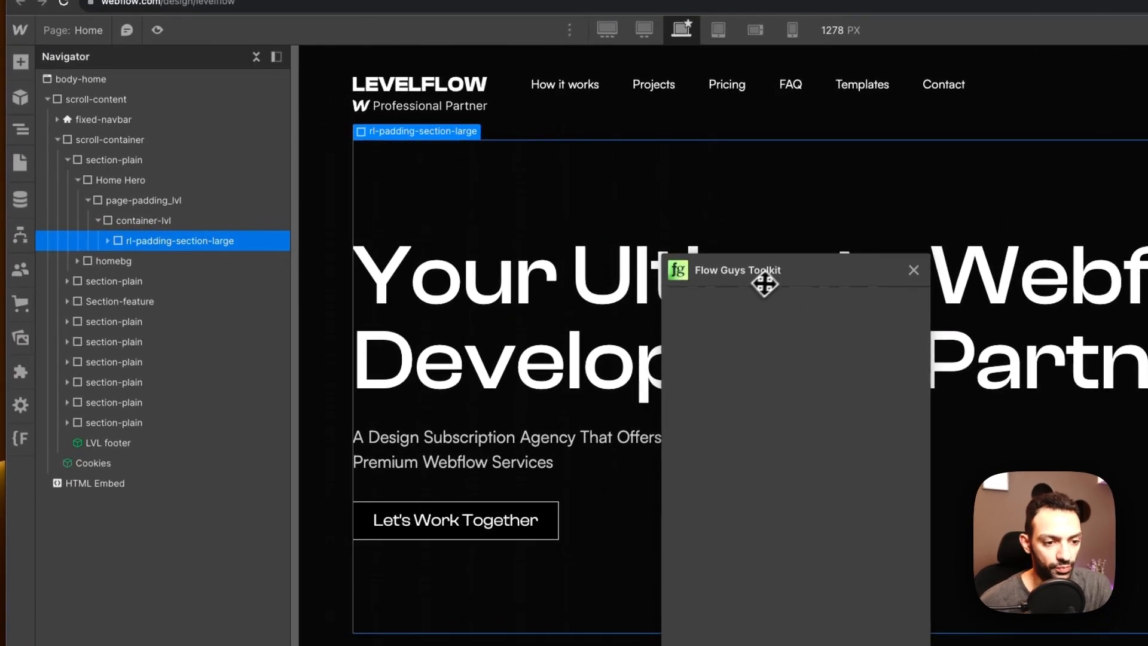
Step: Move the toolkit window up-left, preview the HubSpot Form Styler, and return to the tools list
drag(771, 269, 712, 139)
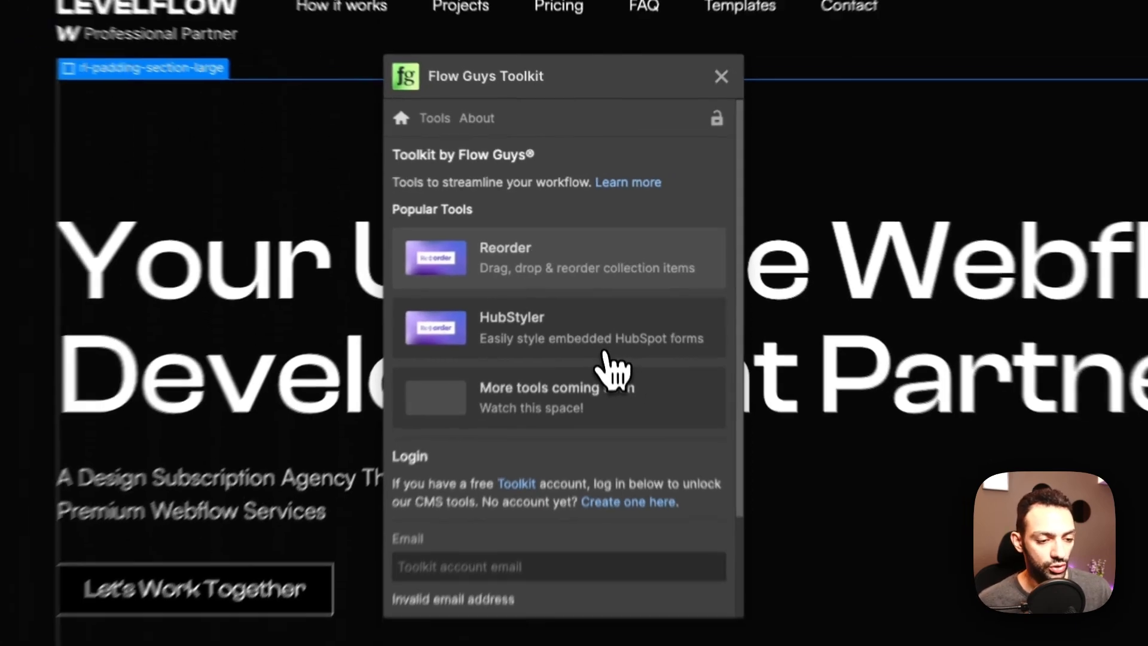
click(603, 347)
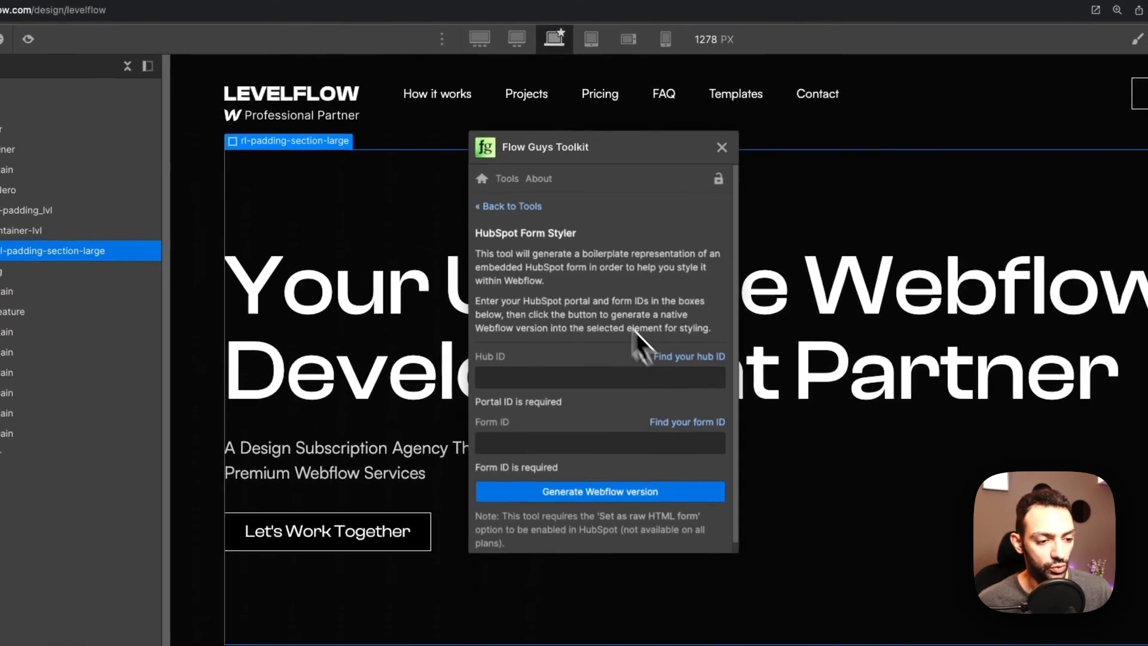
click(485, 188)
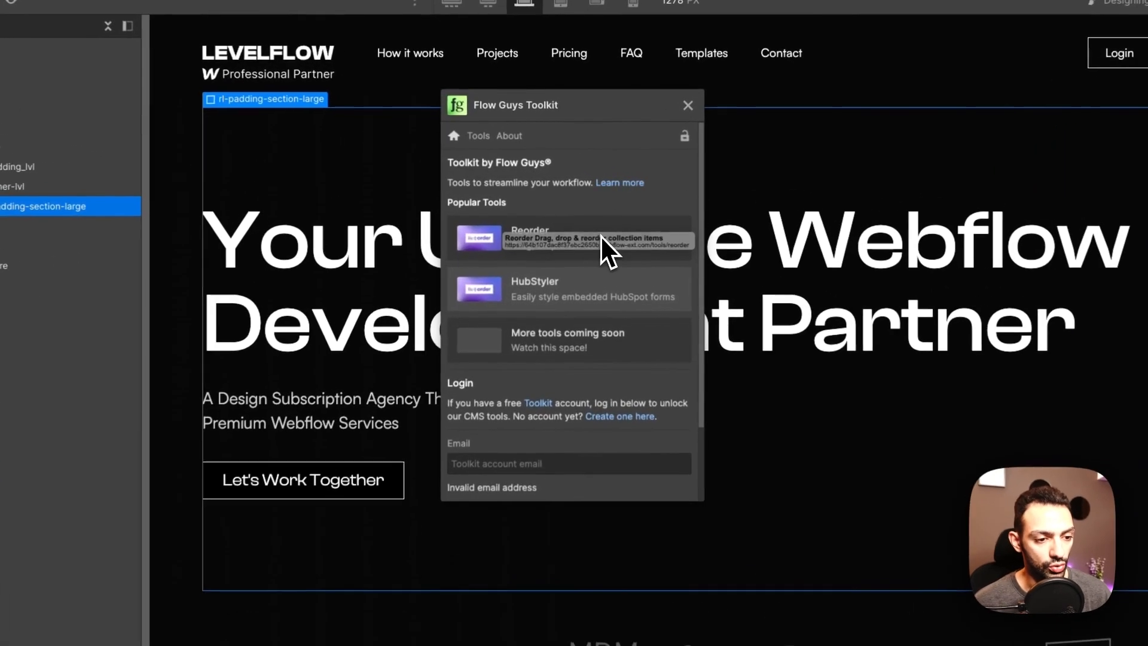
Step: Open Reorder and log into the toolkit with the account e-mail and password
click(601, 232)
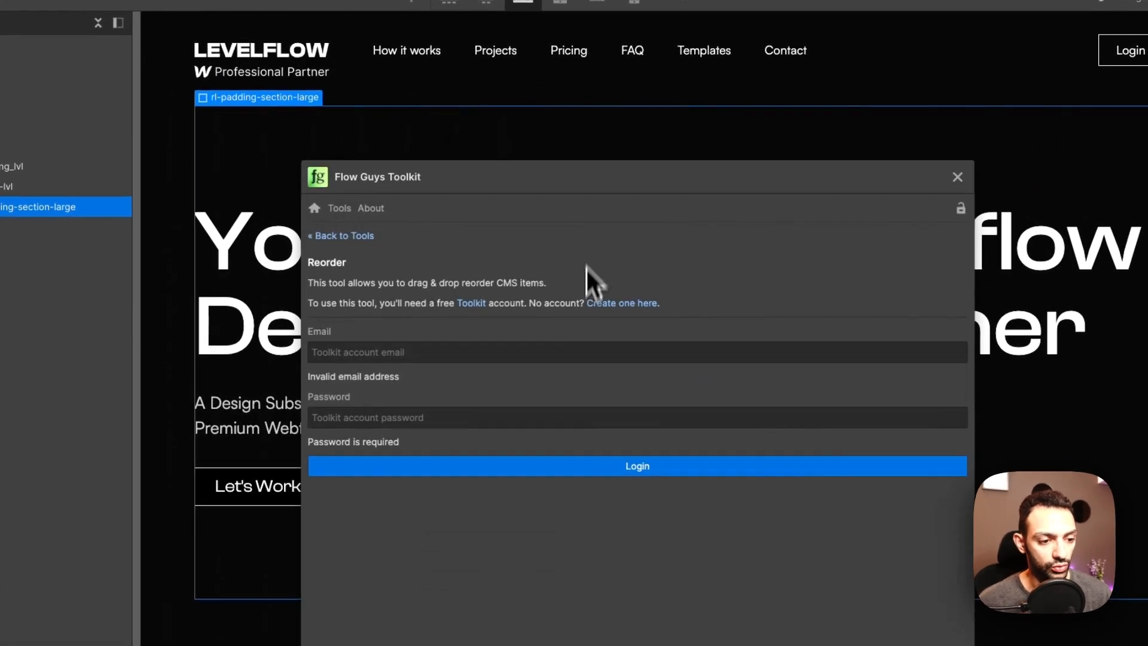
click(555, 351)
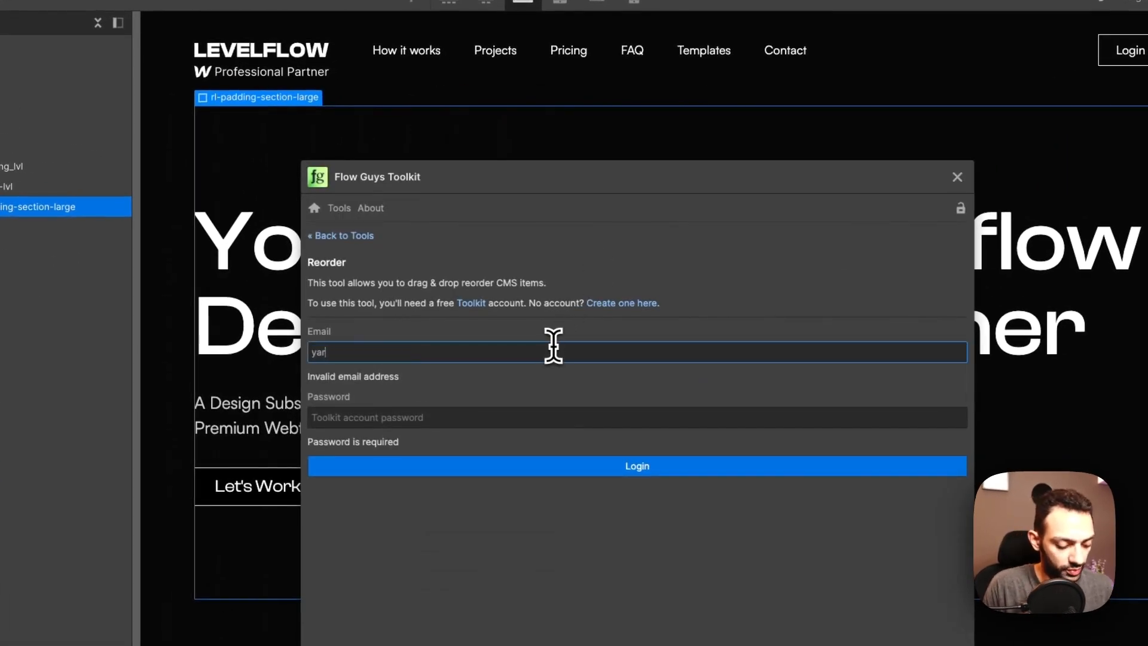
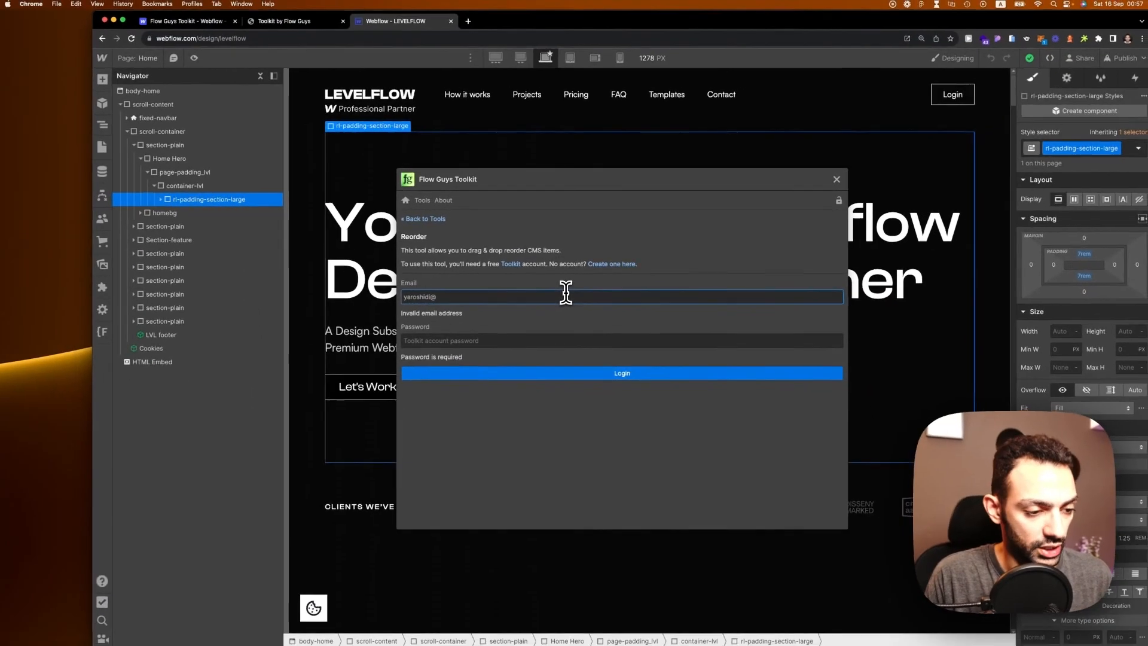
key(Tab)
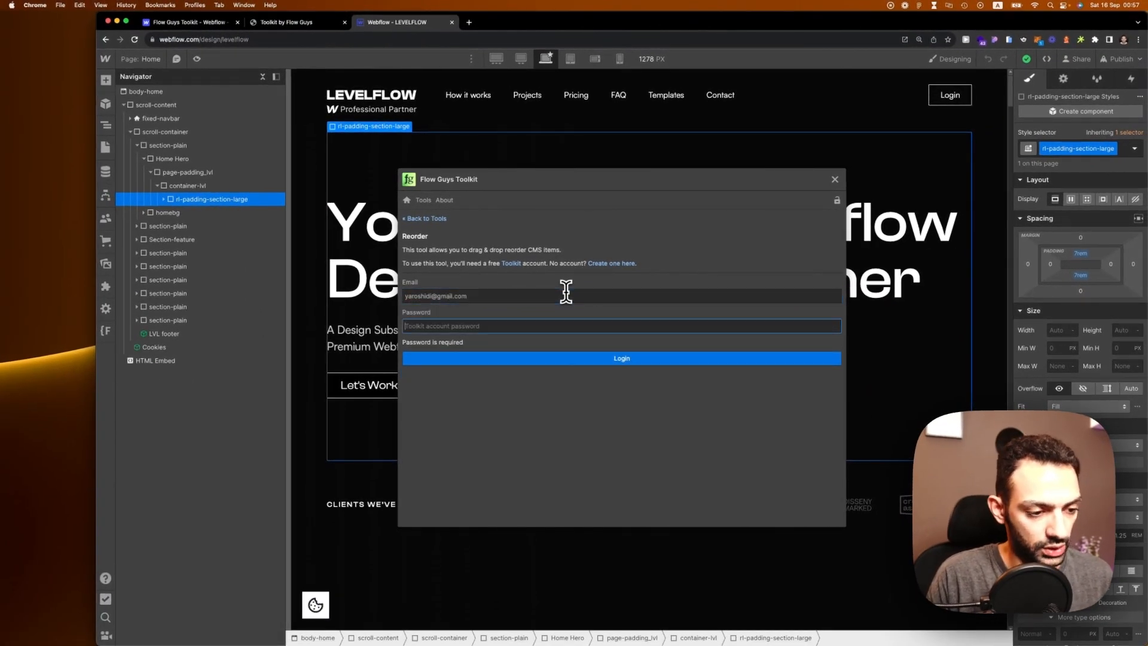
text(****)
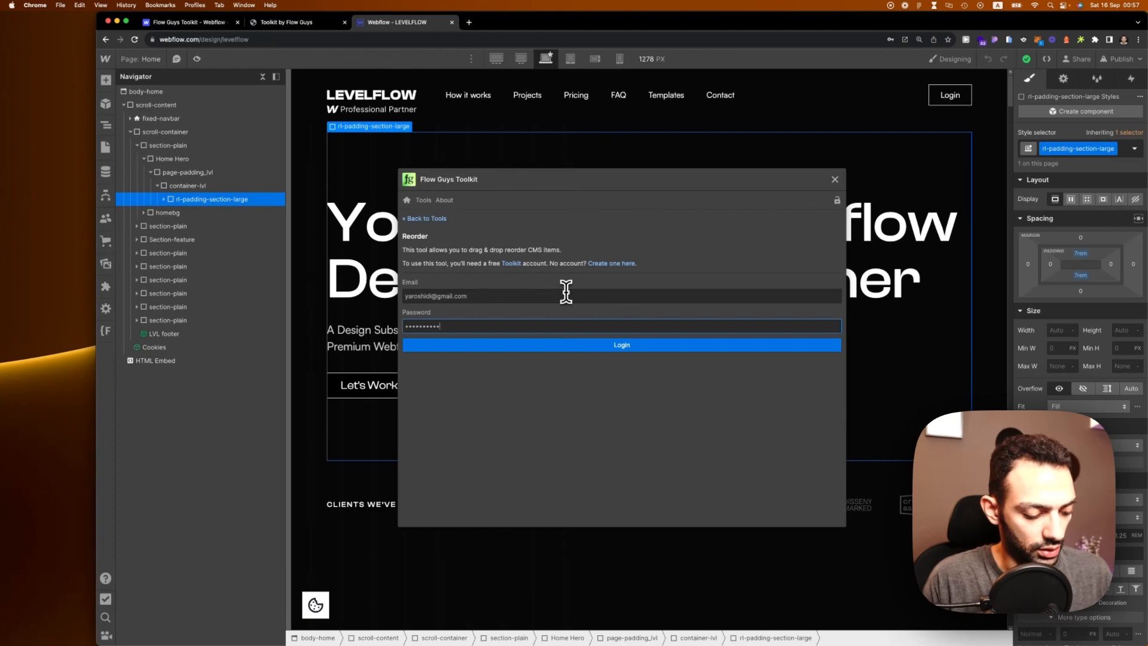
key(Return)
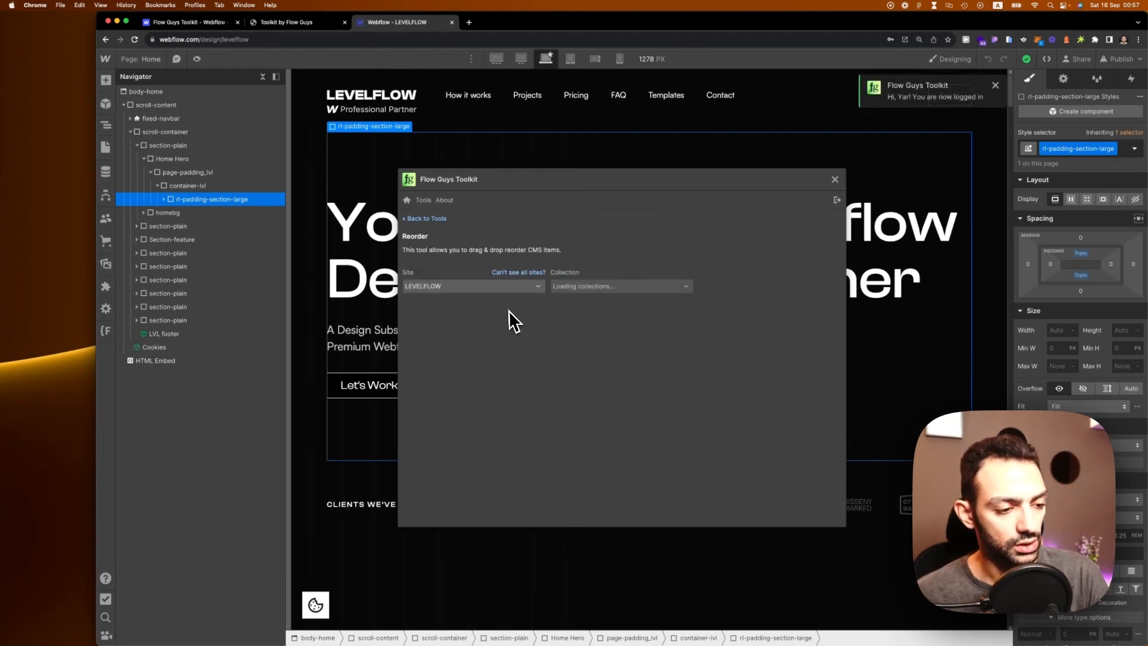
Step: Keep LEVELFLOW as the Reorder tool's site and browse its list of collections
click(461, 285)
click(435, 290)
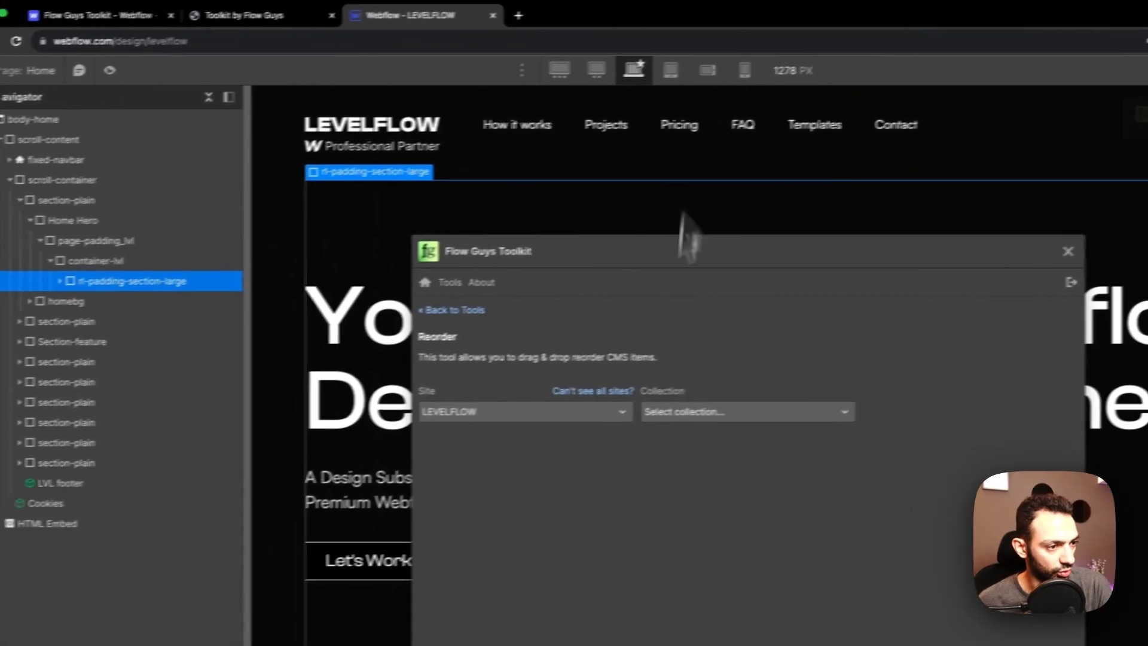
click(771, 411)
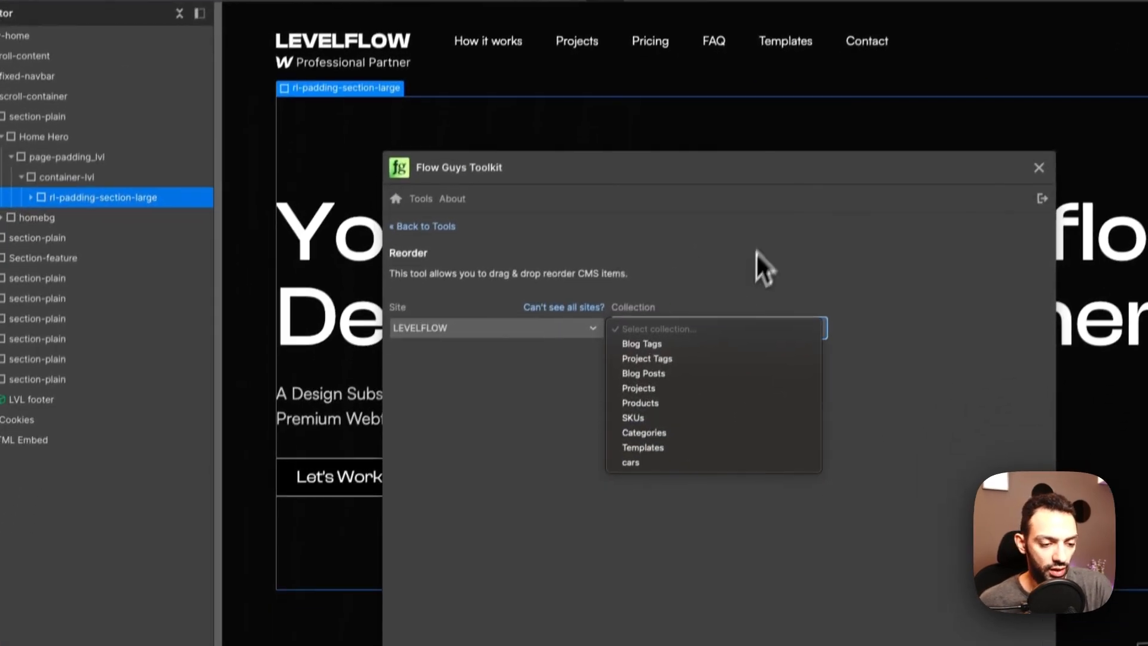
click(724, 308)
click(684, 328)
click(698, 282)
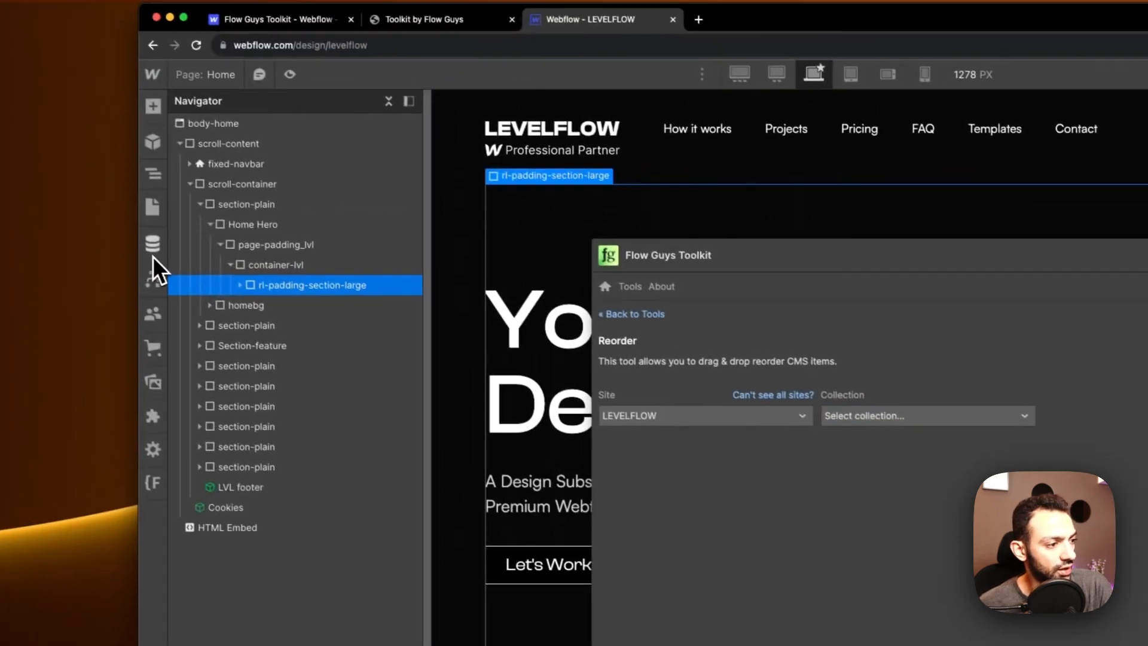
Step: Open the Projects CMS collection and pick Projects in the Reorder tool's Collection dropdown
click(153, 254)
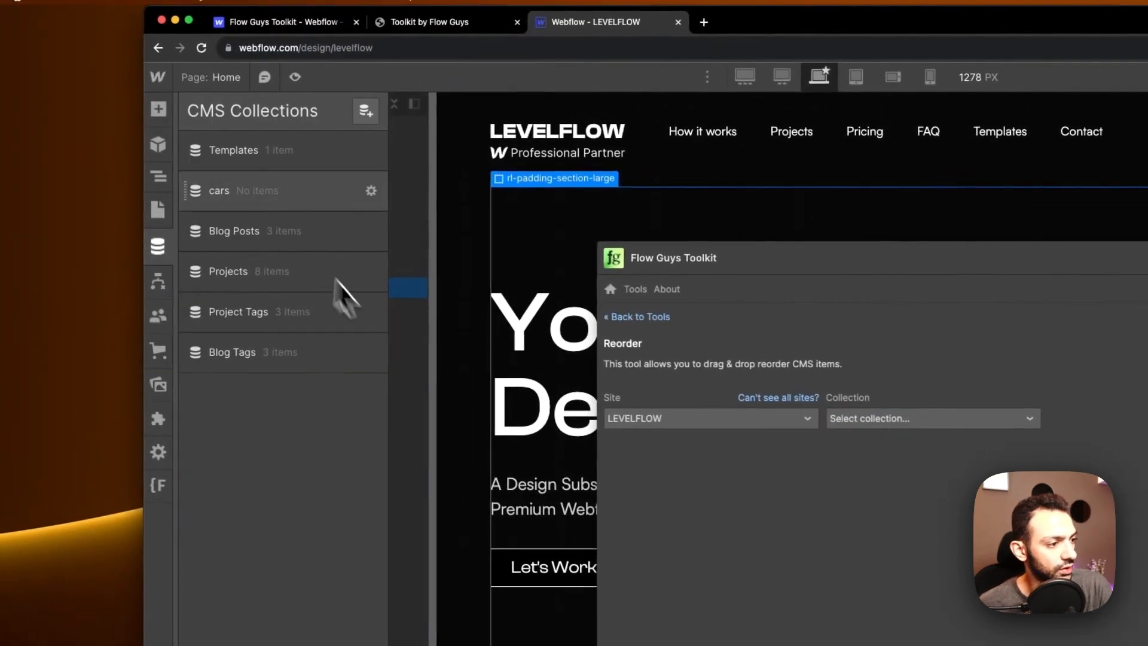
click(263, 288)
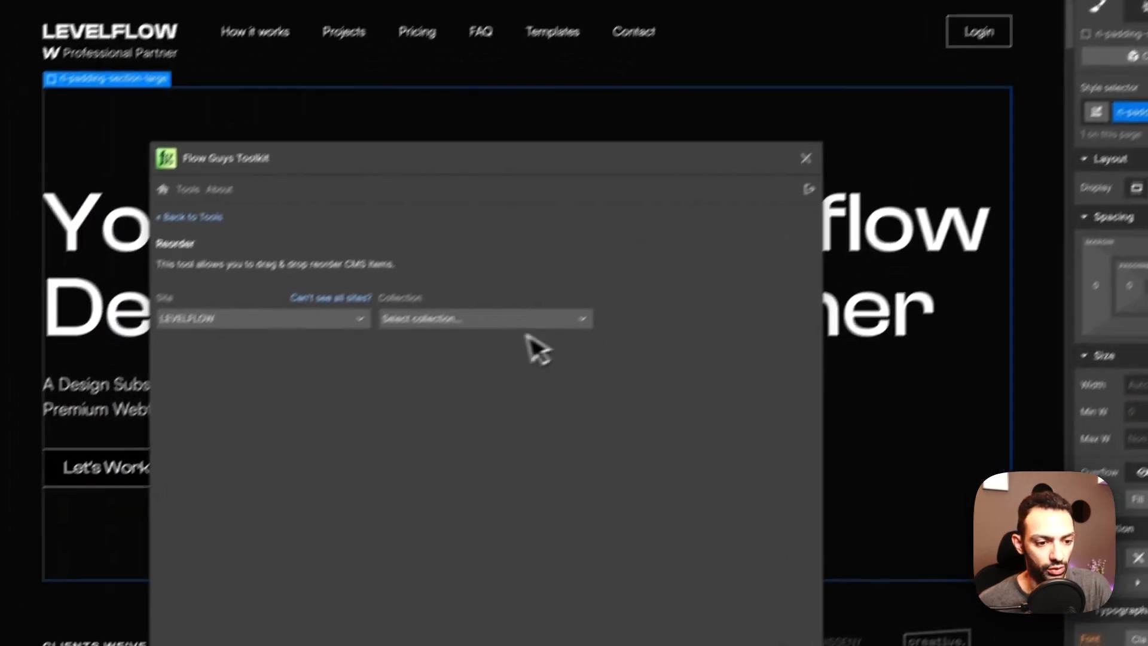
click(533, 318)
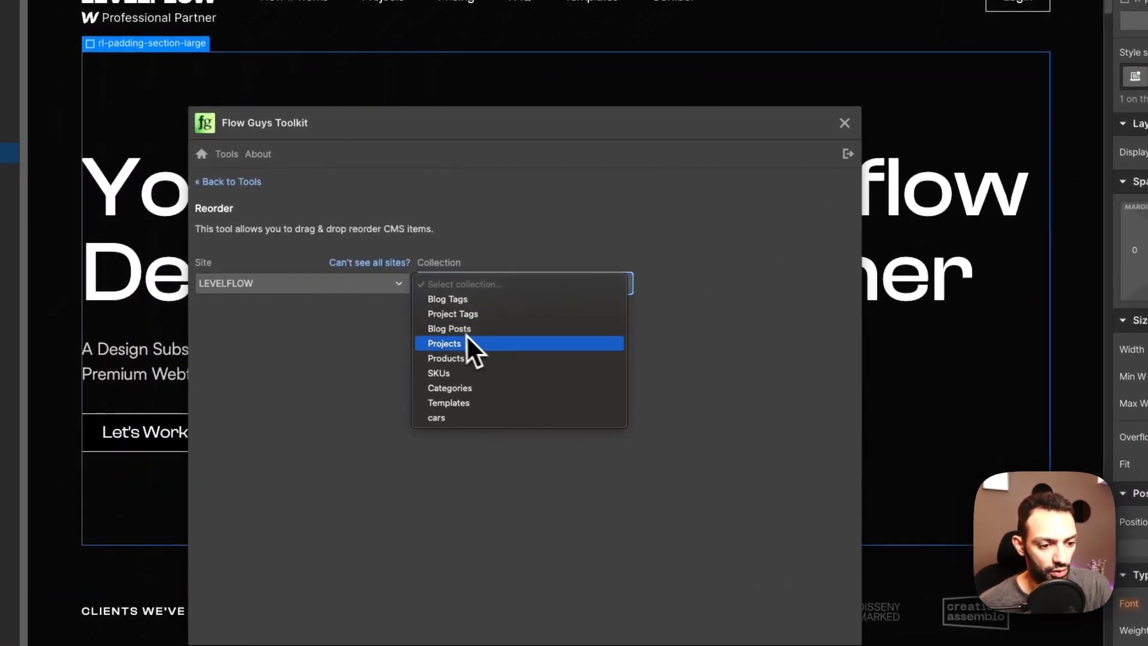
click(480, 350)
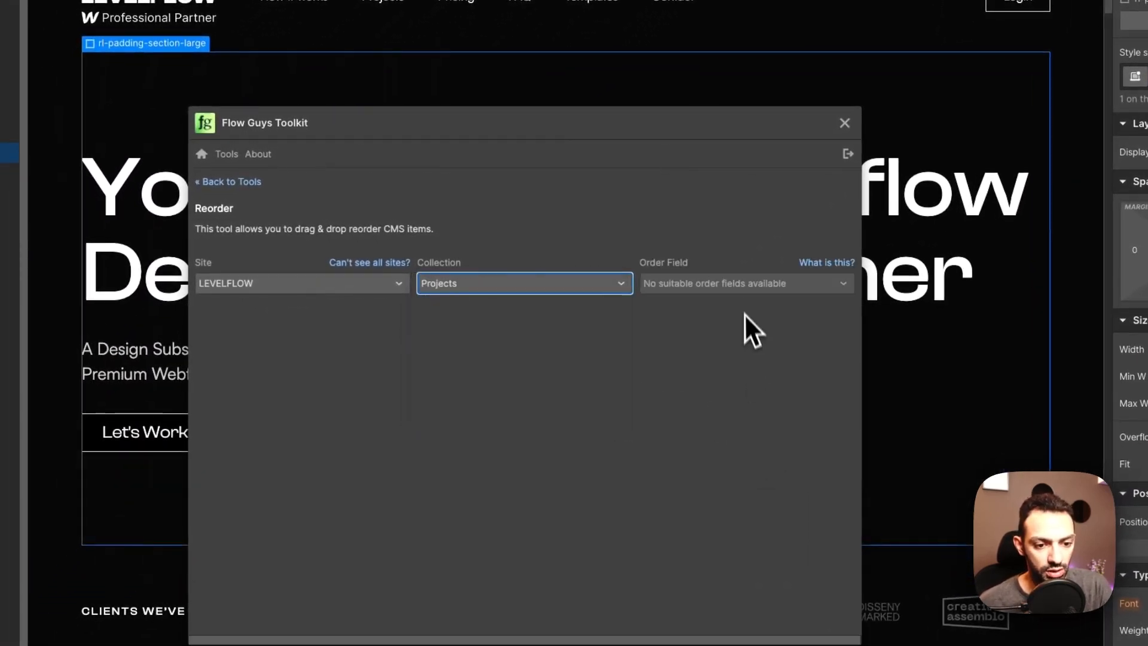
click(741, 298)
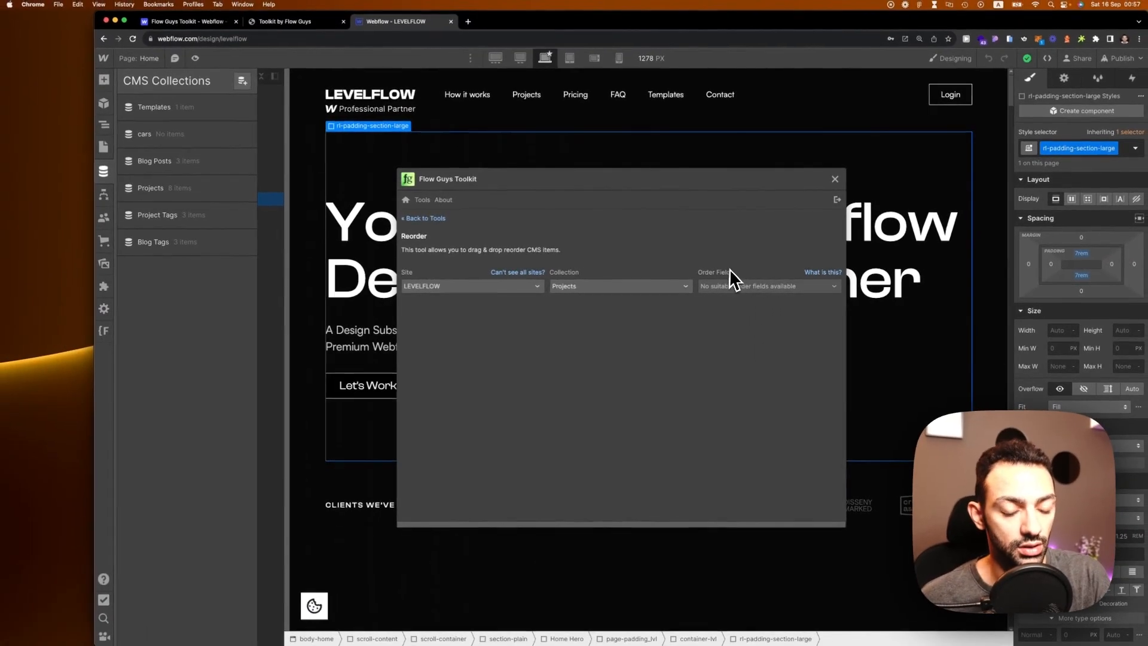
mouse_move(814, 276)
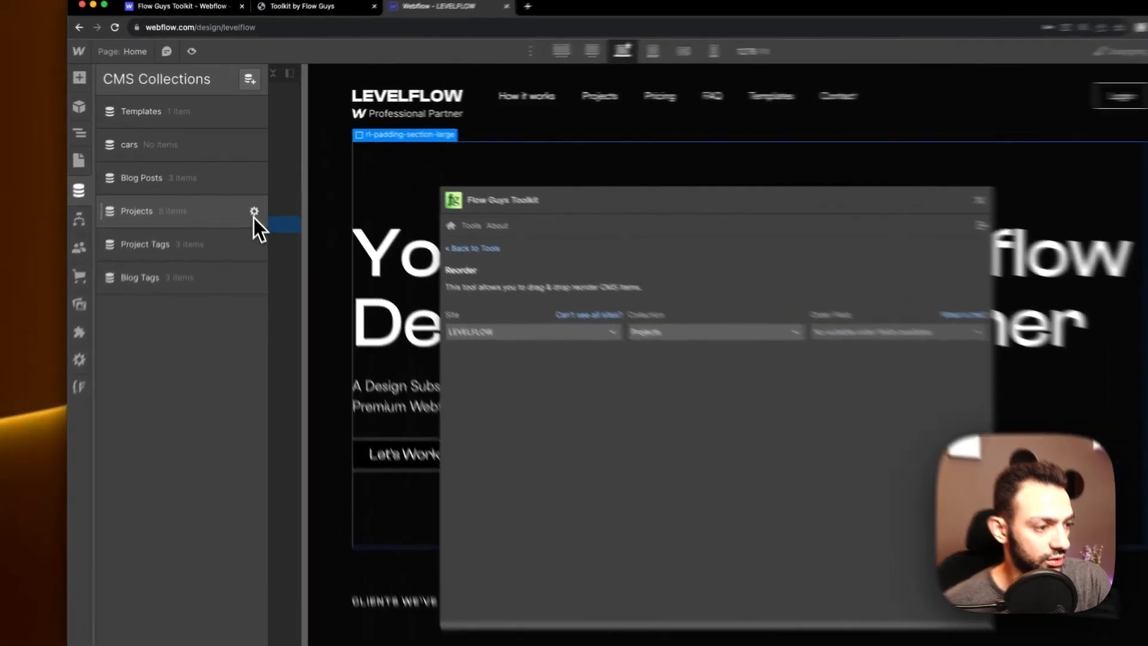
Step: In Projects settings, add a Number field labelled 'Sort', save it, then save the collection
click(247, 189)
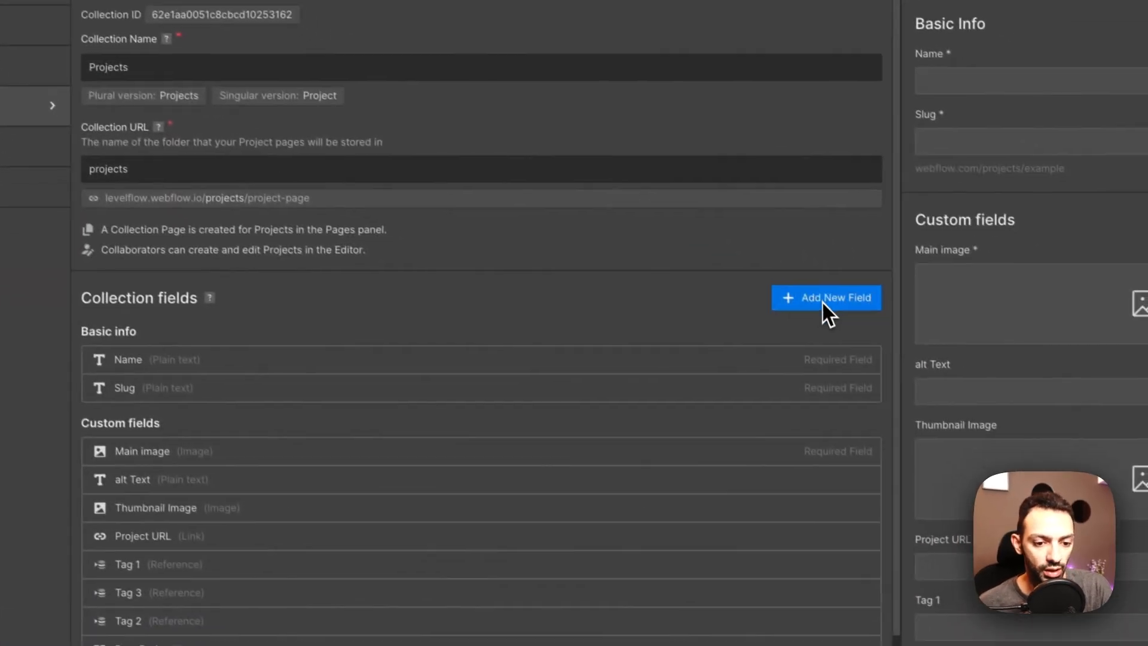
click(1035, 429)
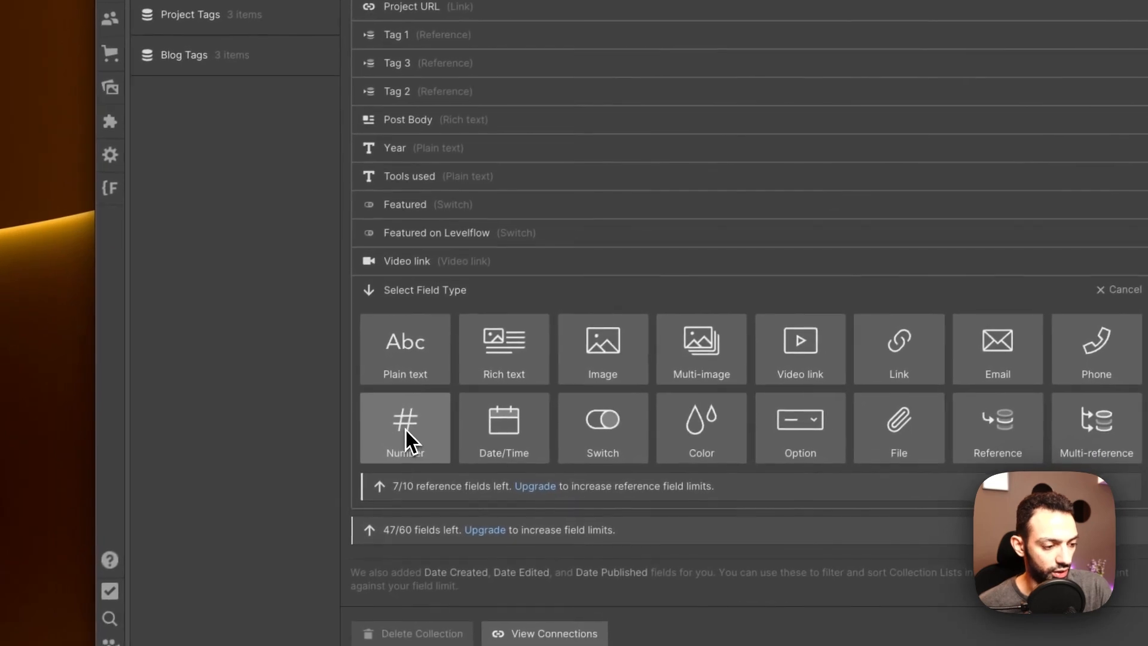
click(126, 547)
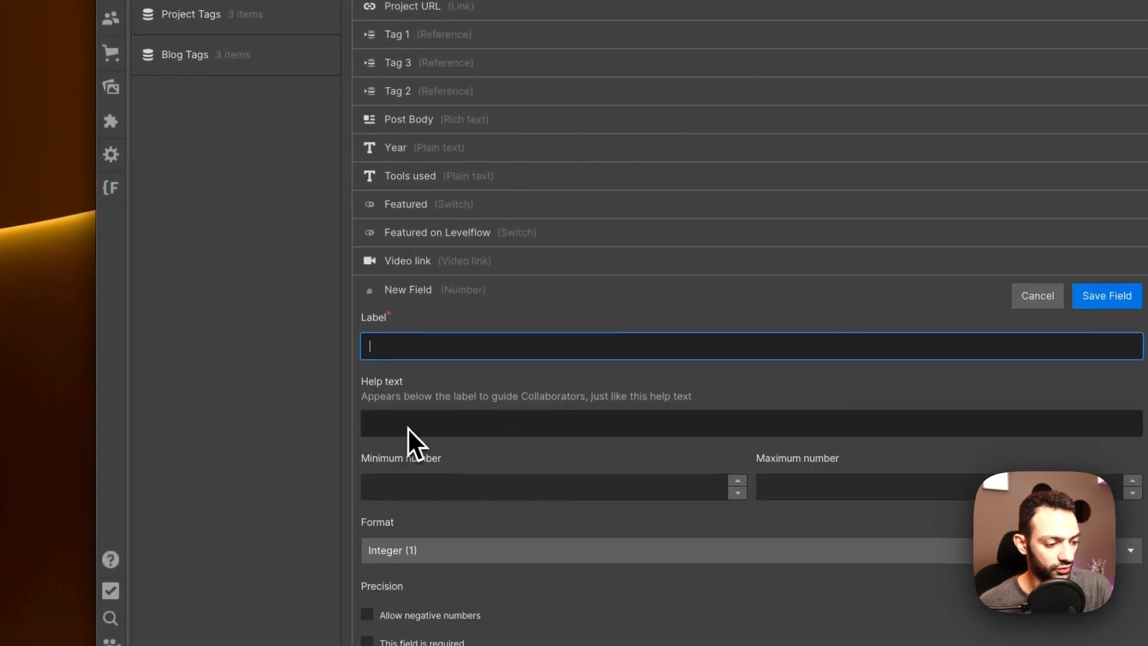
scroll(407, 427, down, 3)
text(Sort)
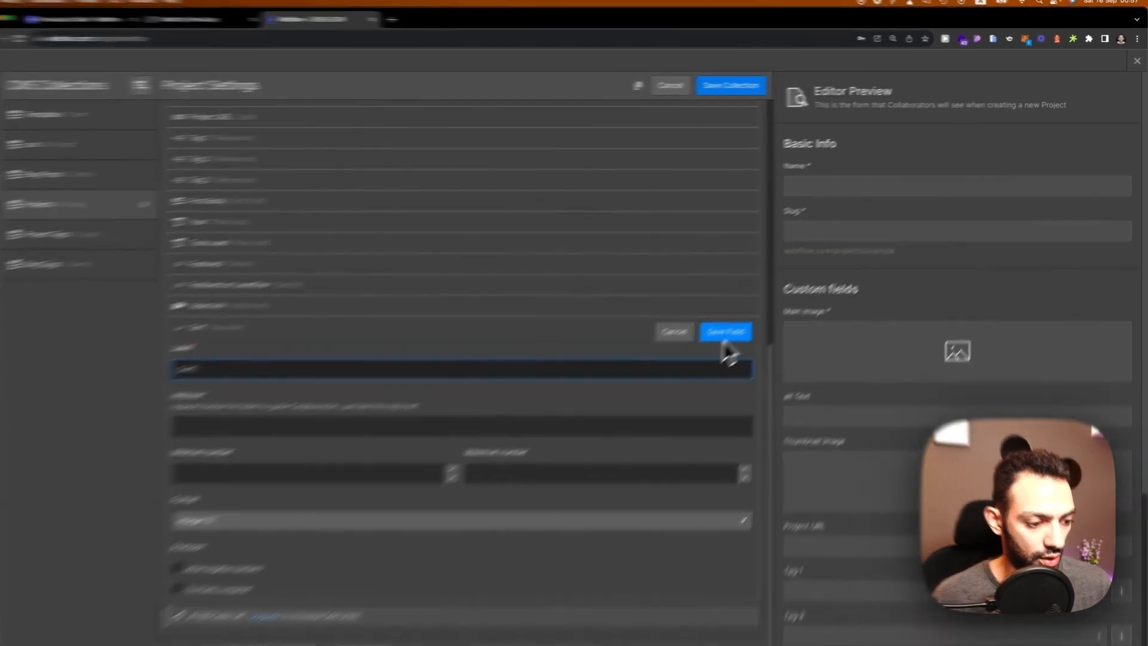
click(768, 303)
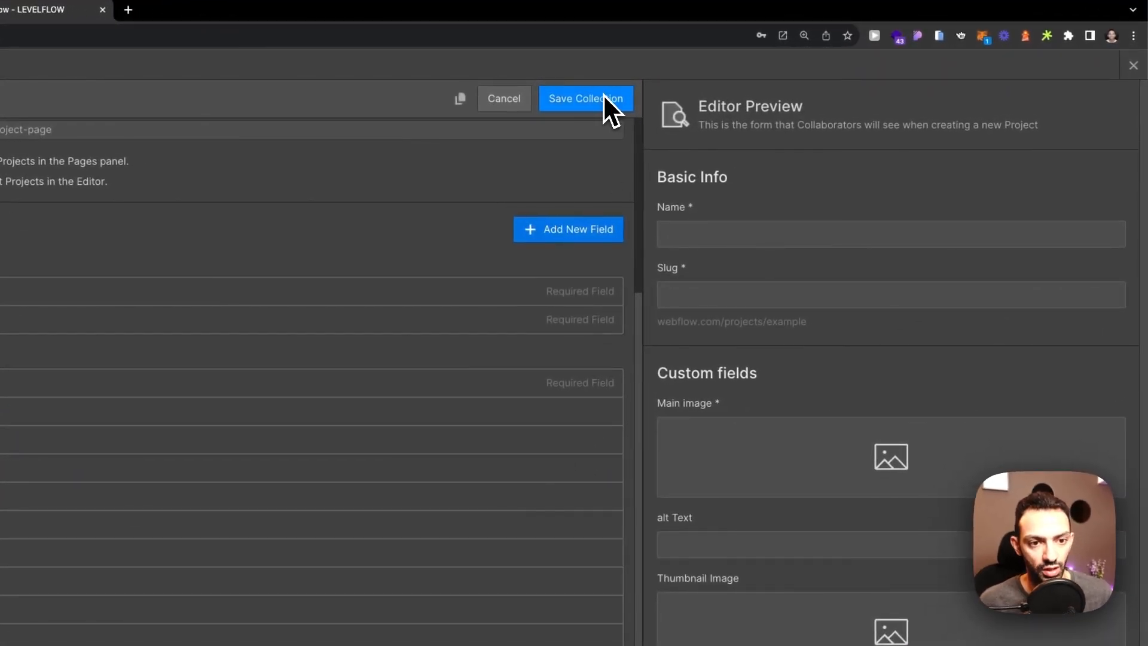
click(603, 97)
click(1133, 67)
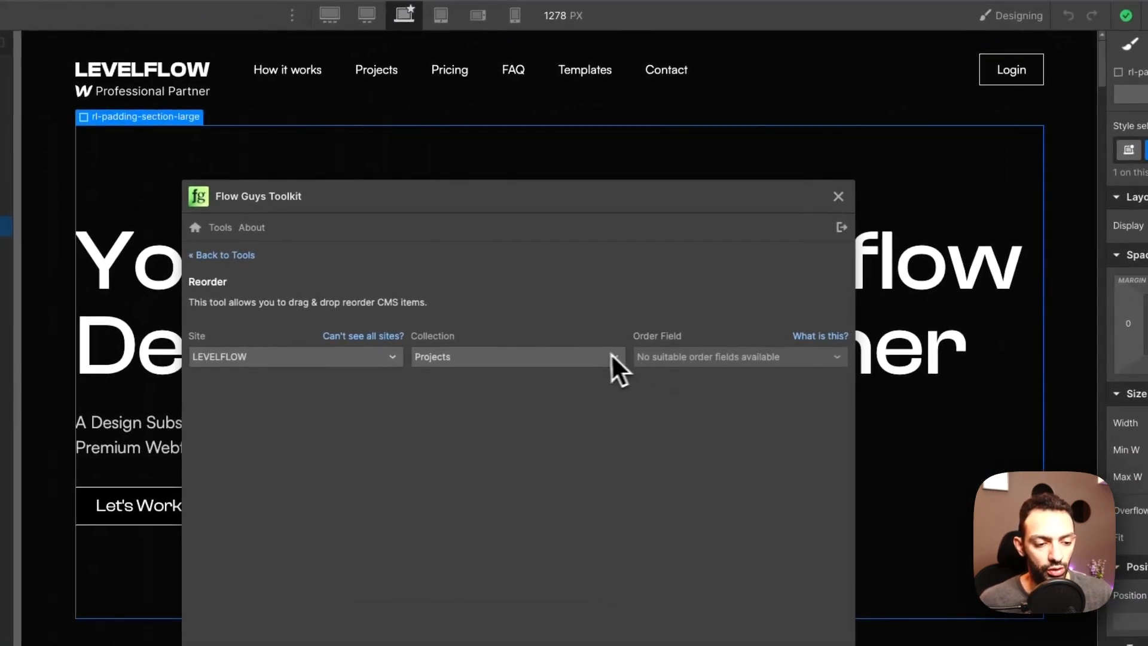
Step: Close the toolkit window and reload the Designer so the new Sort field is picked up
click(612, 356)
click(592, 359)
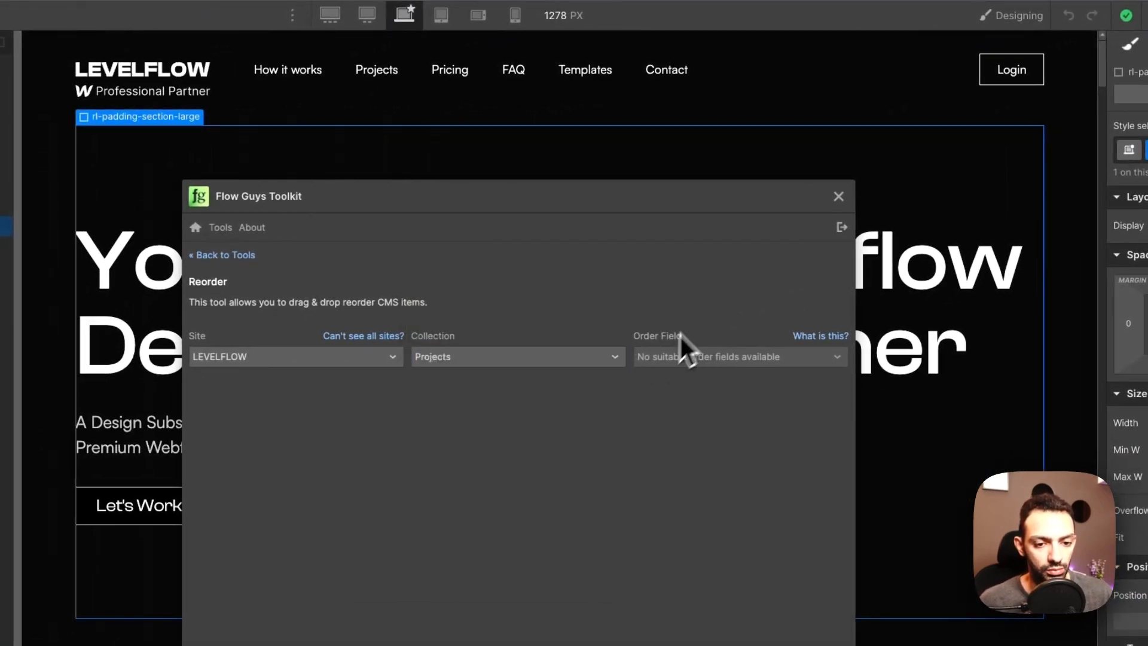
click(547, 356)
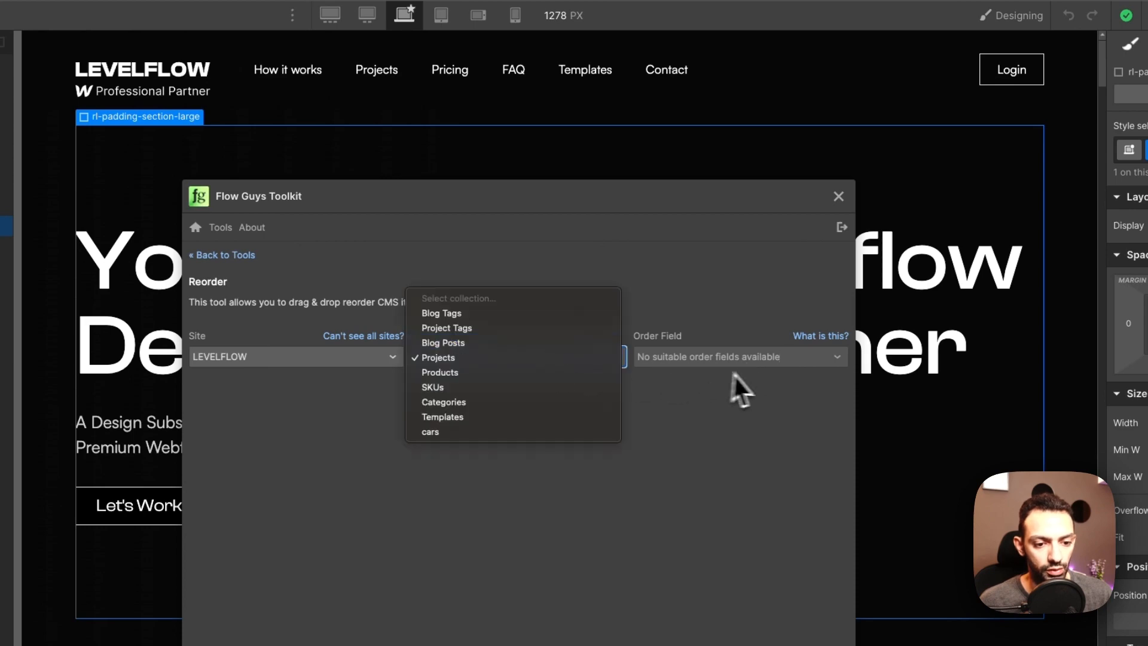
click(753, 356)
click(838, 196)
click(138, 149)
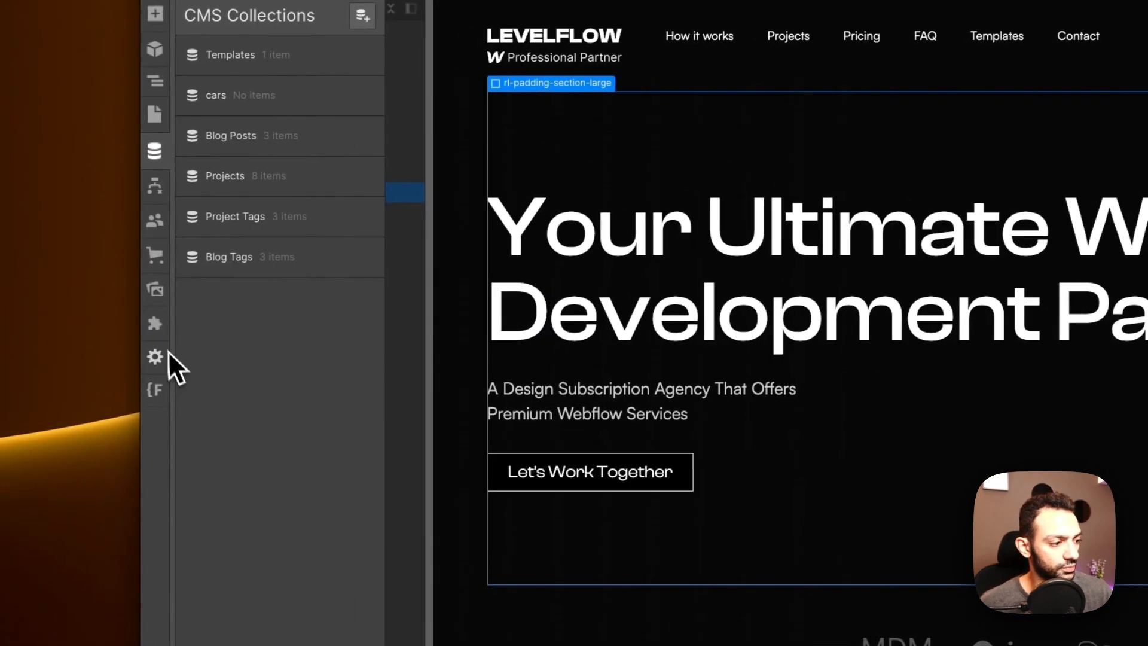
click(155, 323)
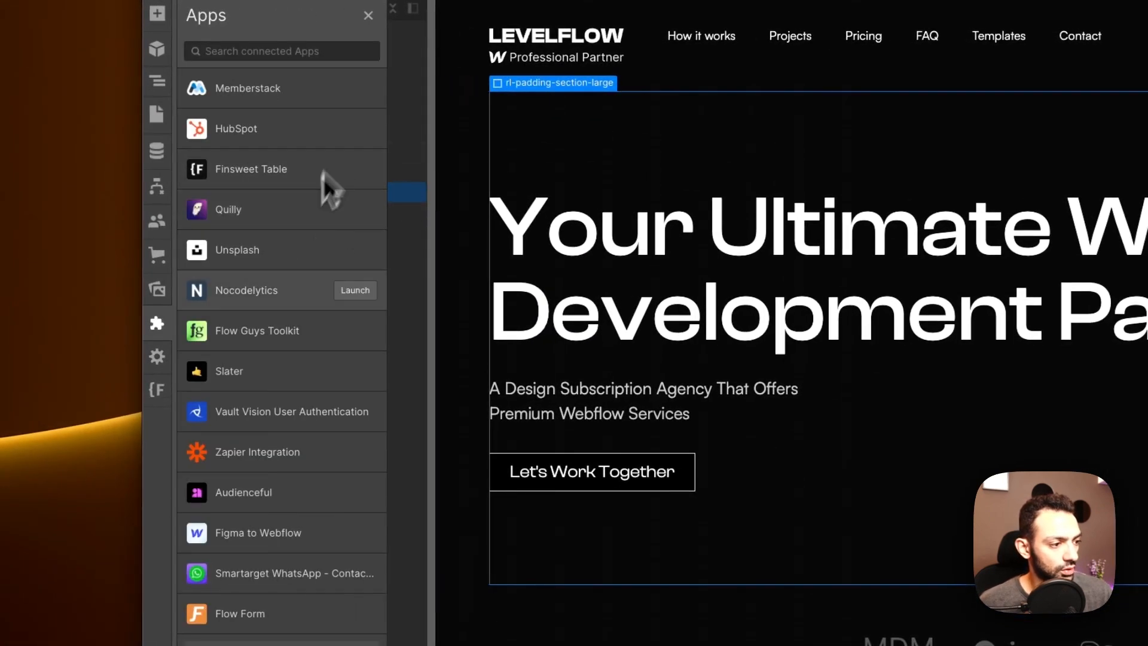
click(607, 260)
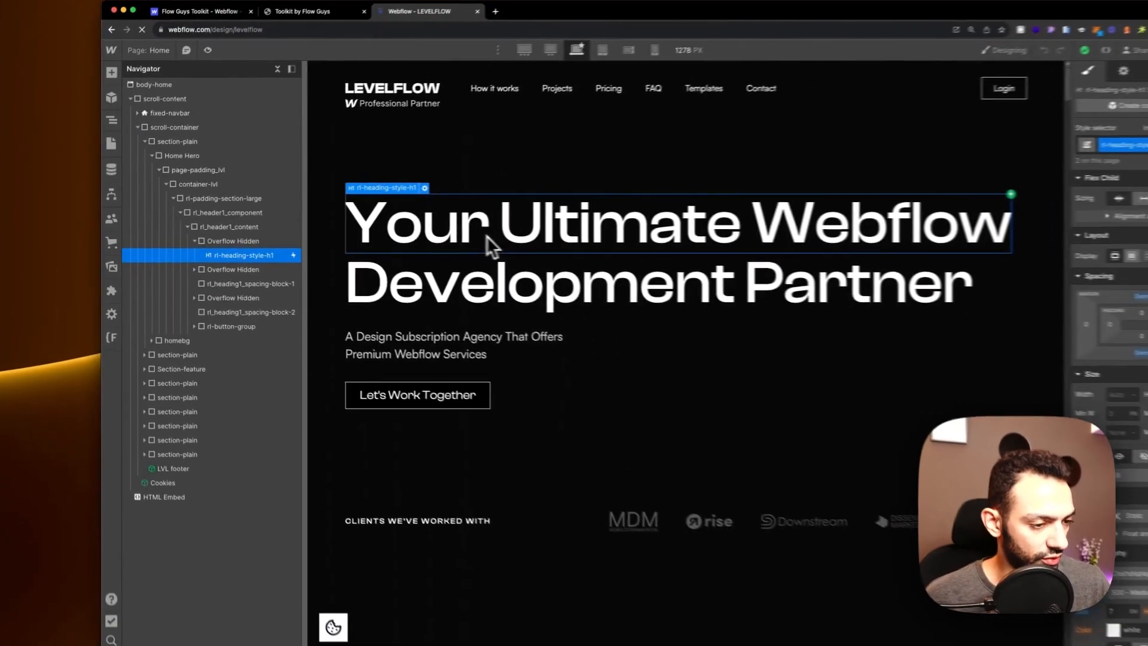
key(super+r)
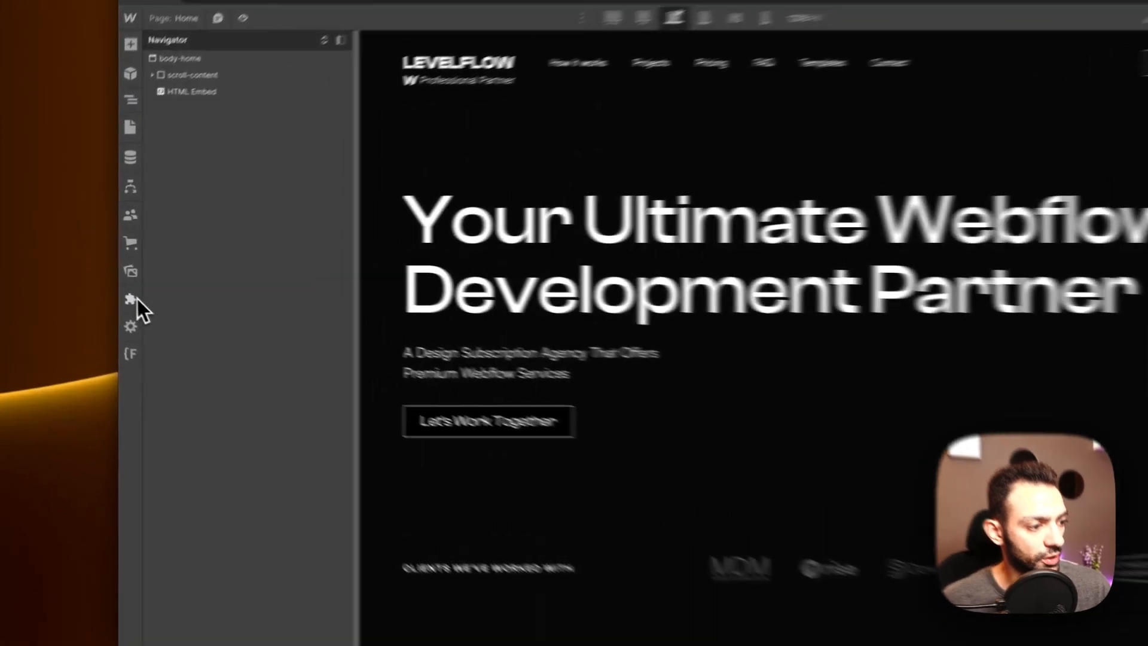
Step: Relaunch the toolkit's Reorder tool and choose Projects with Sort as the order field
click(105, 286)
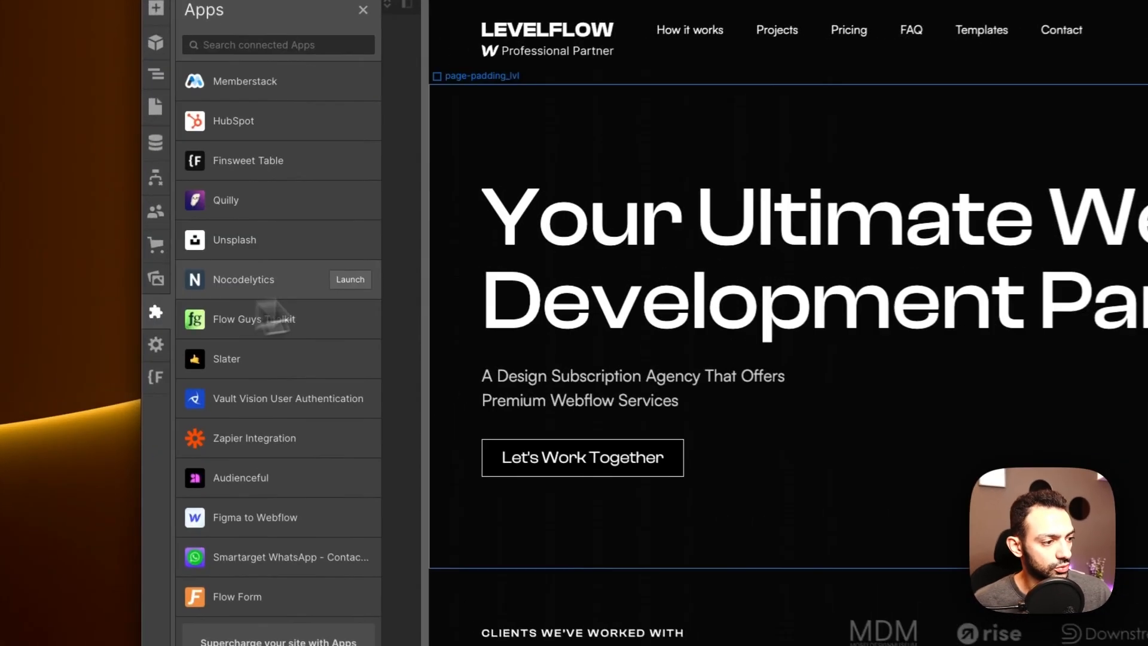
click(362, 321)
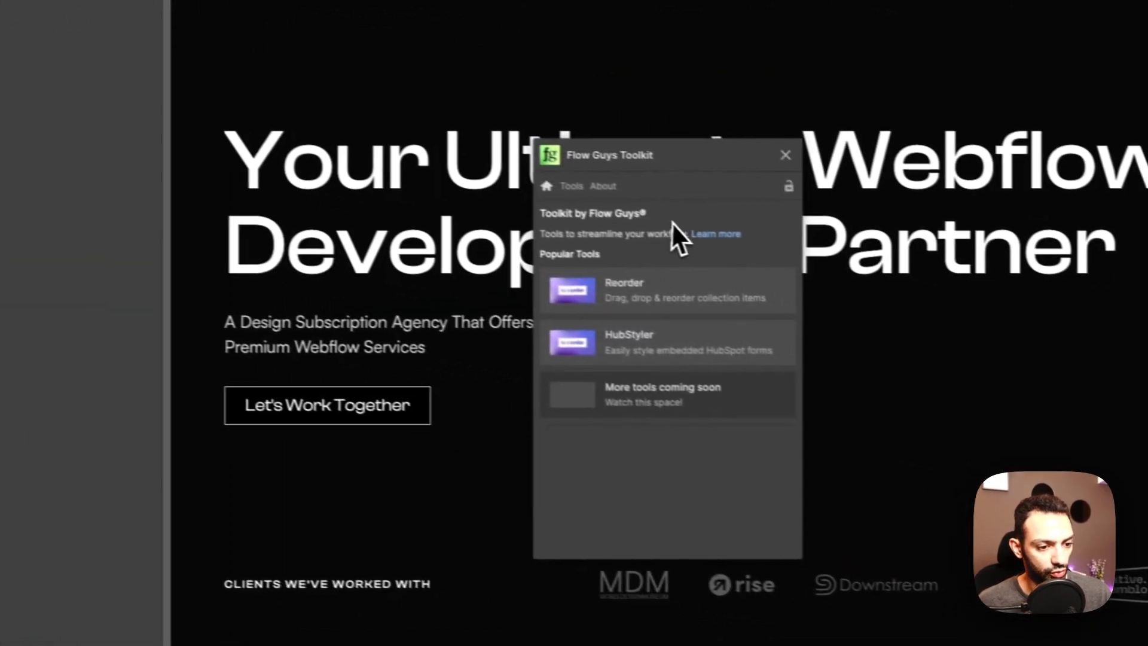
click(653, 290)
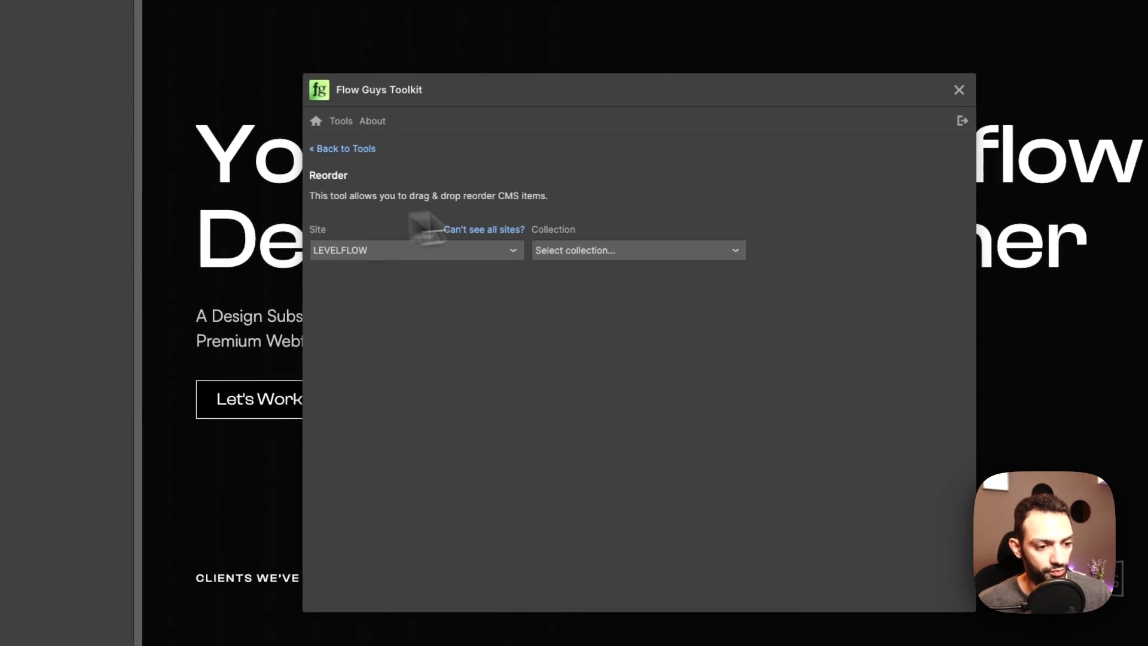
click(651, 256)
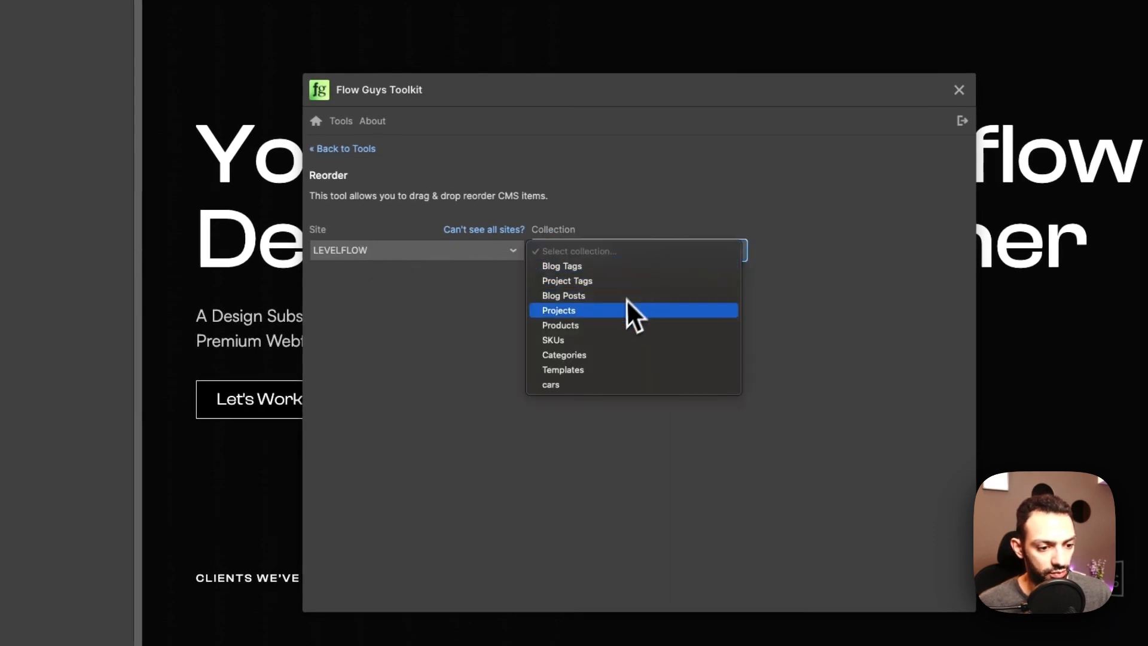
click(616, 316)
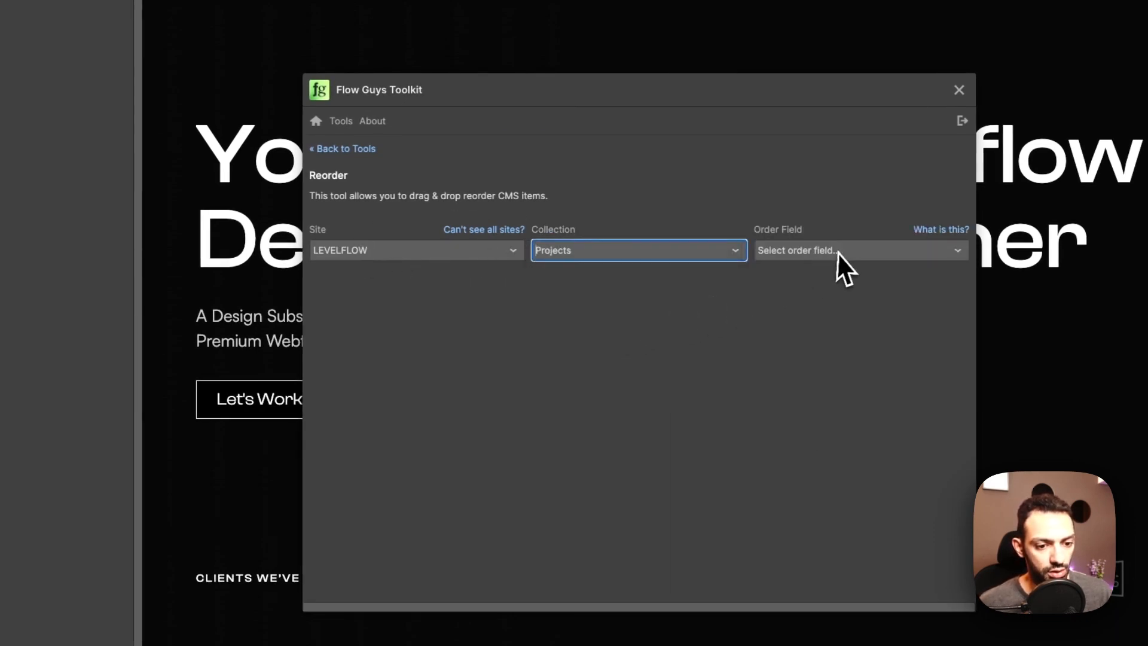
click(837, 254)
click(780, 270)
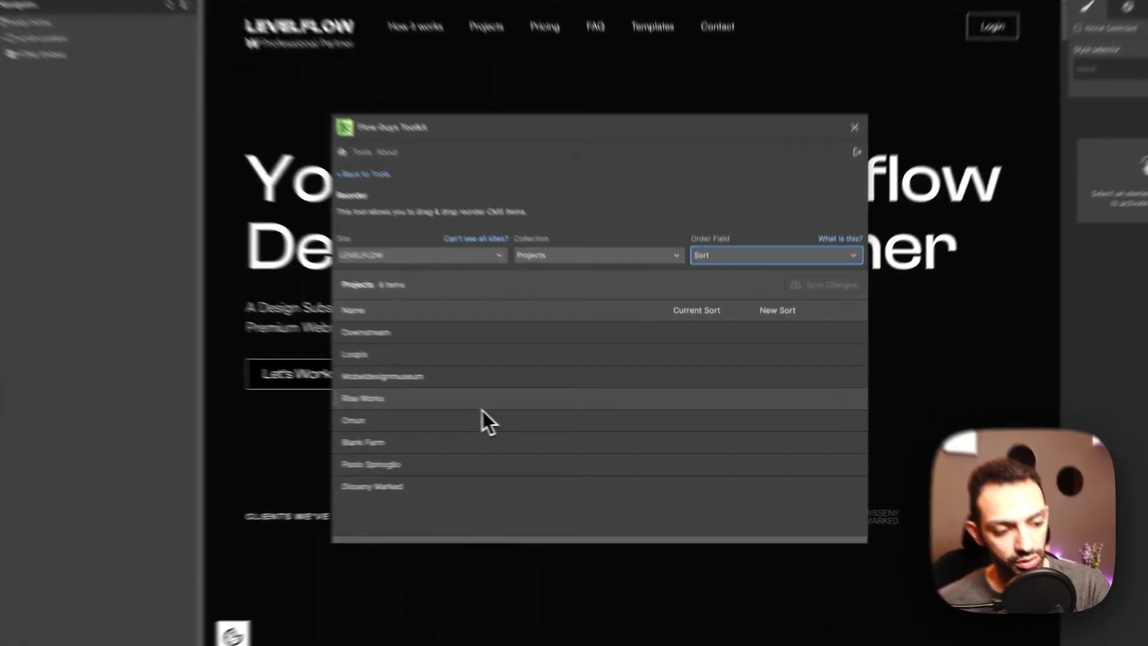
Step: Drag Rise Works to second, Mobeldesignmuseum to the top, and Disseny Marked right after Rise Works
drag(522, 410, 515, 364)
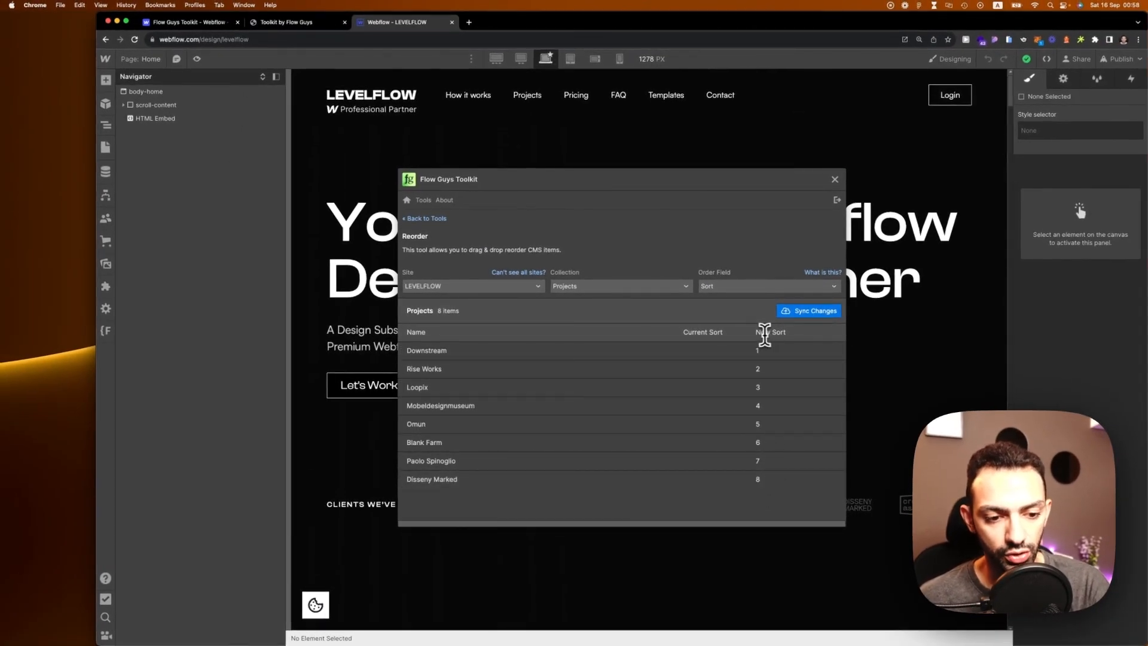
double_click(765, 333)
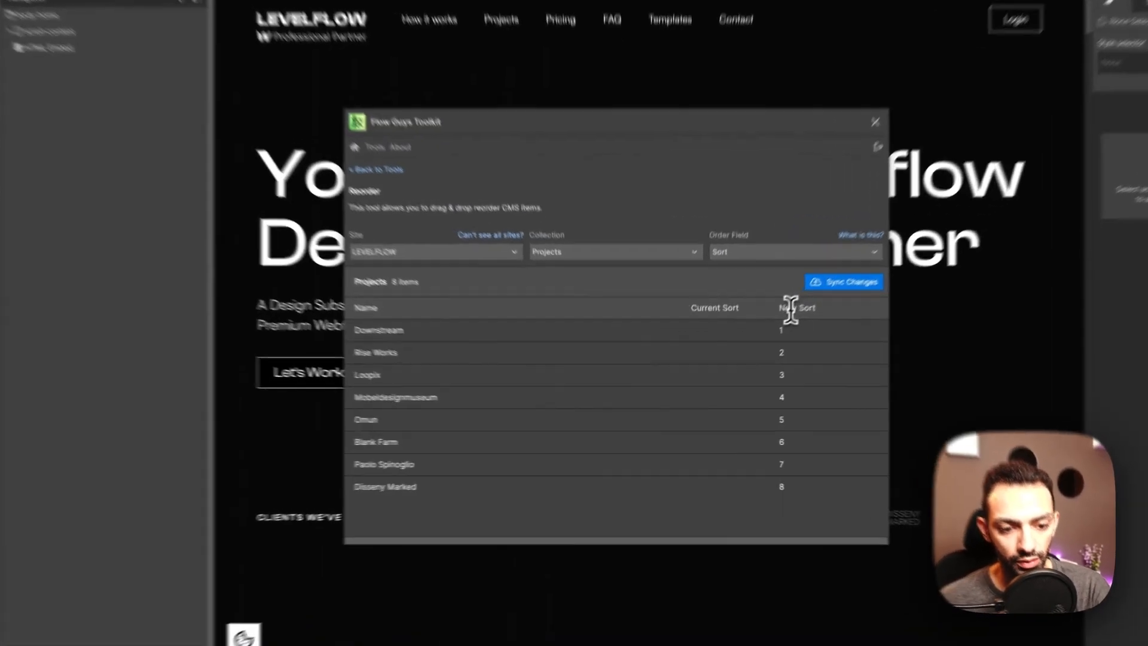
click(792, 334)
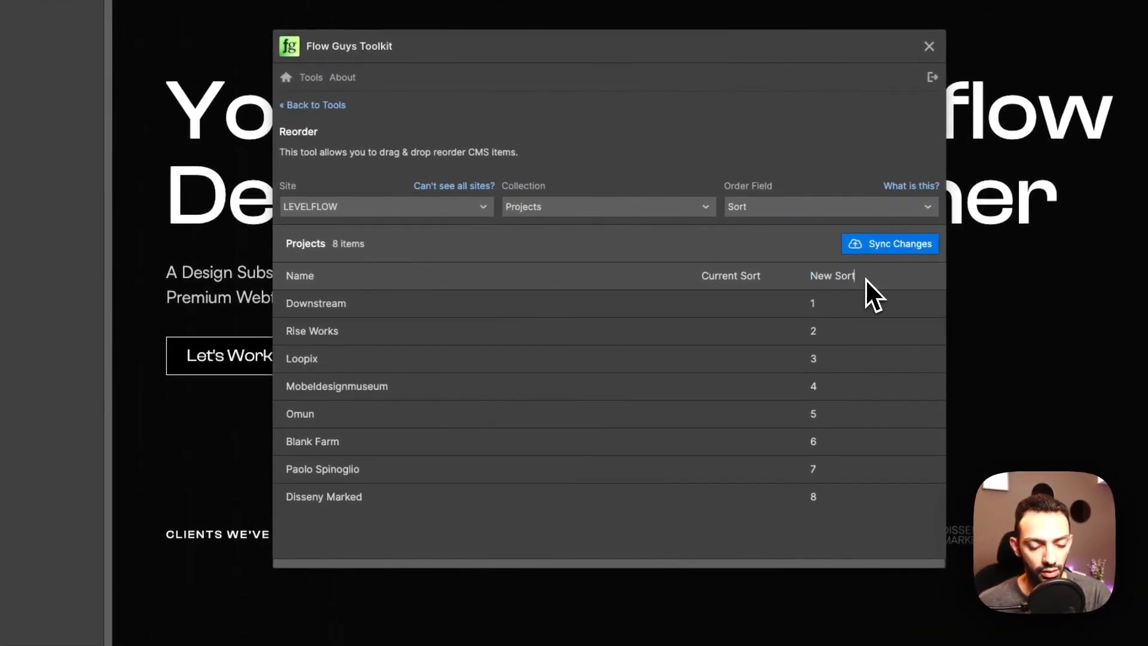
triple_click(826, 276)
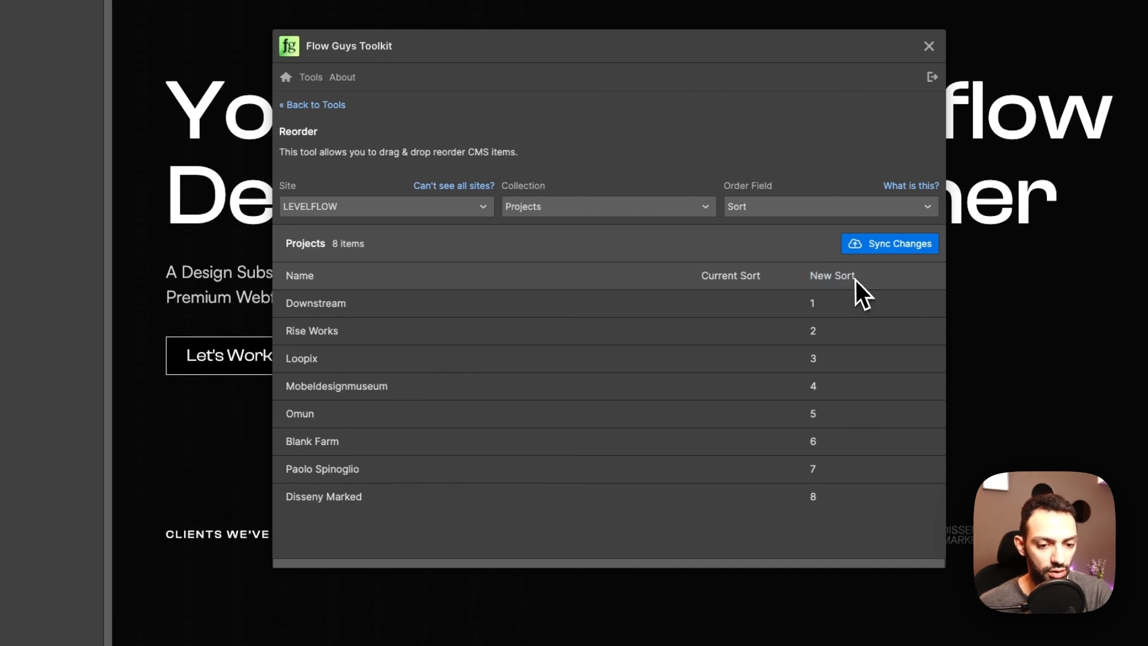
drag(856, 277, 814, 278)
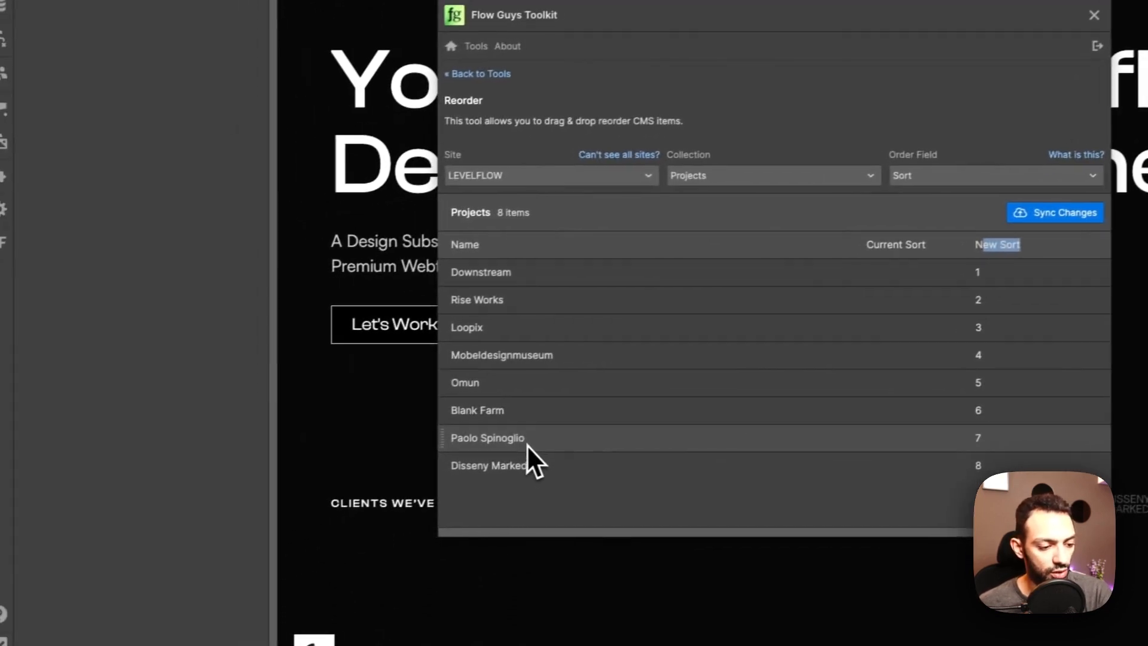
drag(533, 353, 550, 267)
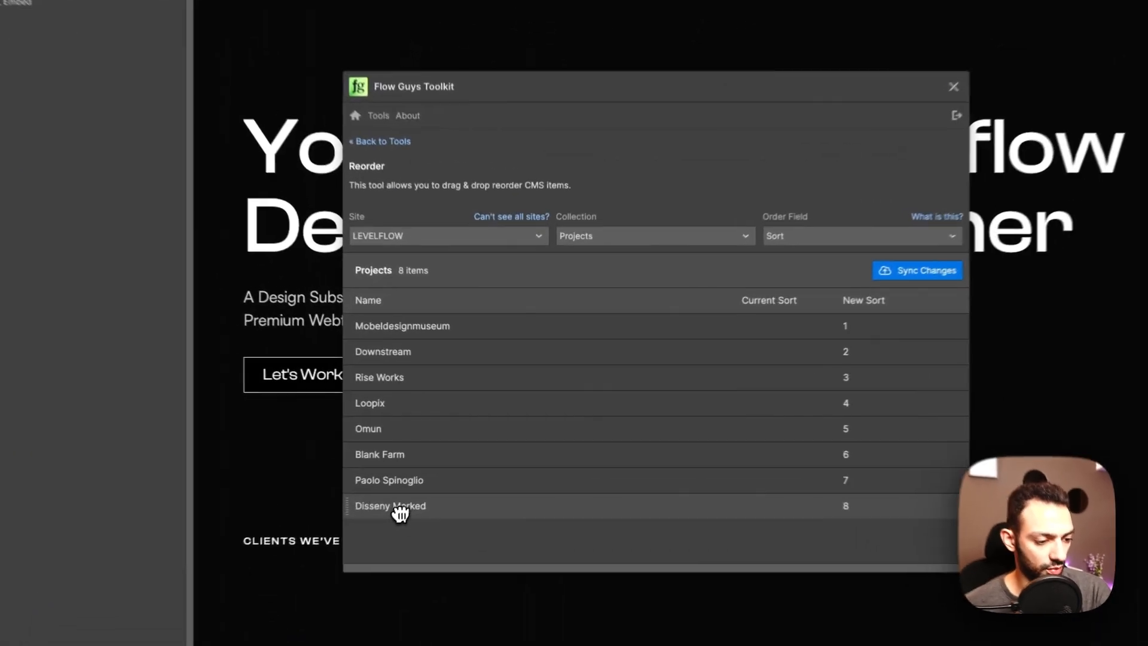
drag(435, 482, 403, 410)
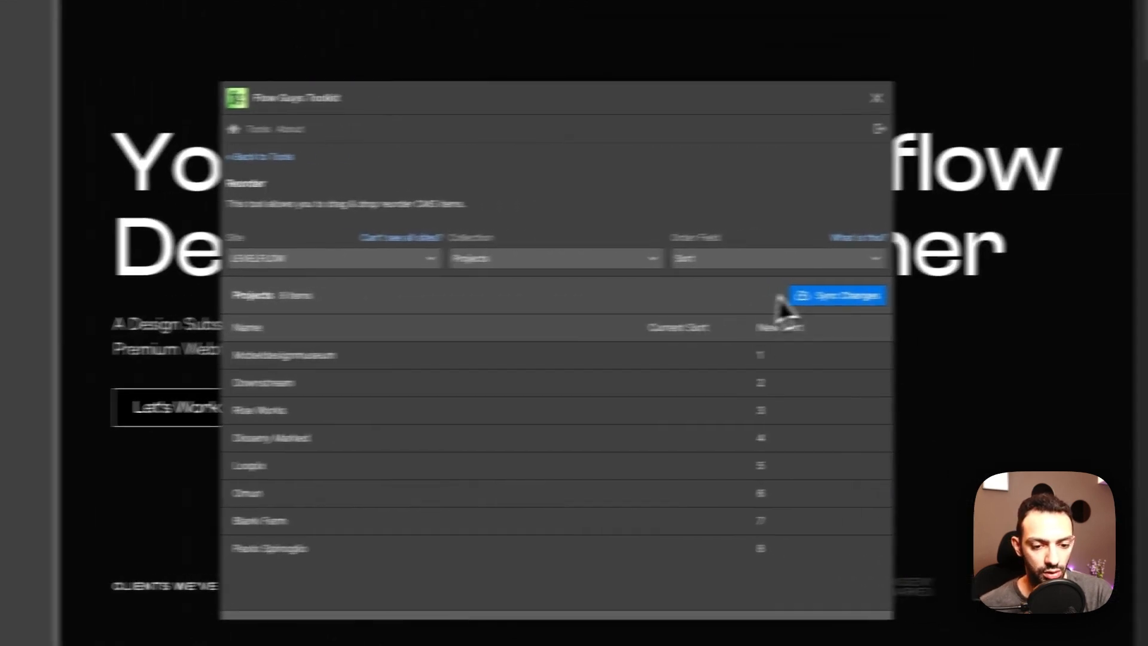
Step: Sync the new project order to the CMS and confirm the Projects items show Sort values 1–8
click(820, 297)
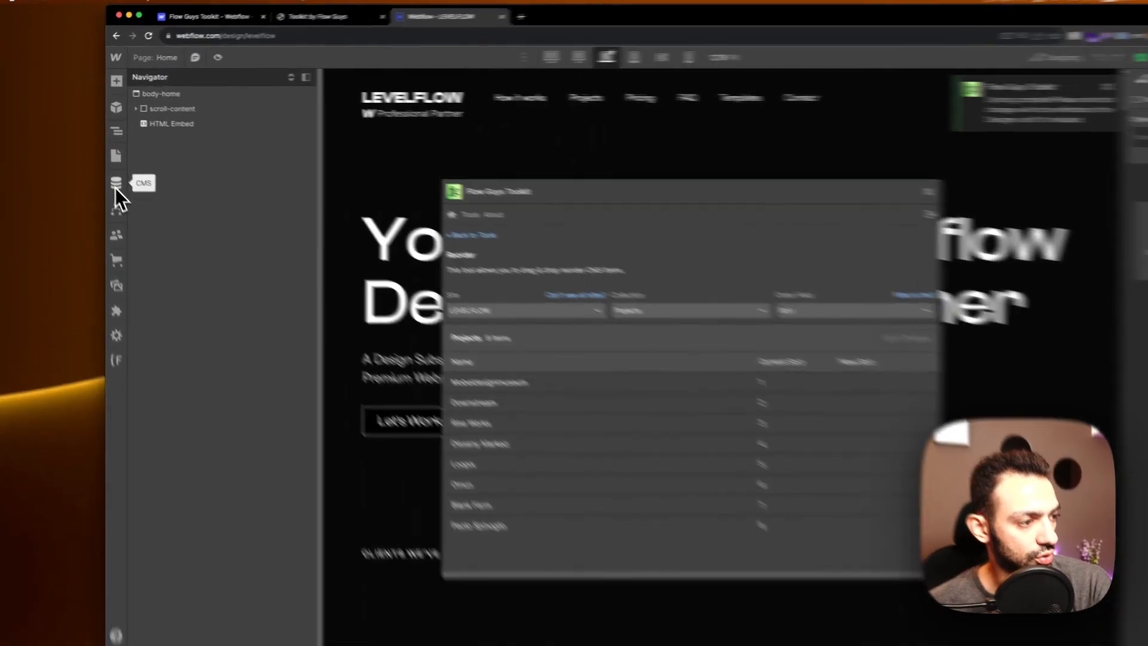
click(106, 173)
click(278, 263)
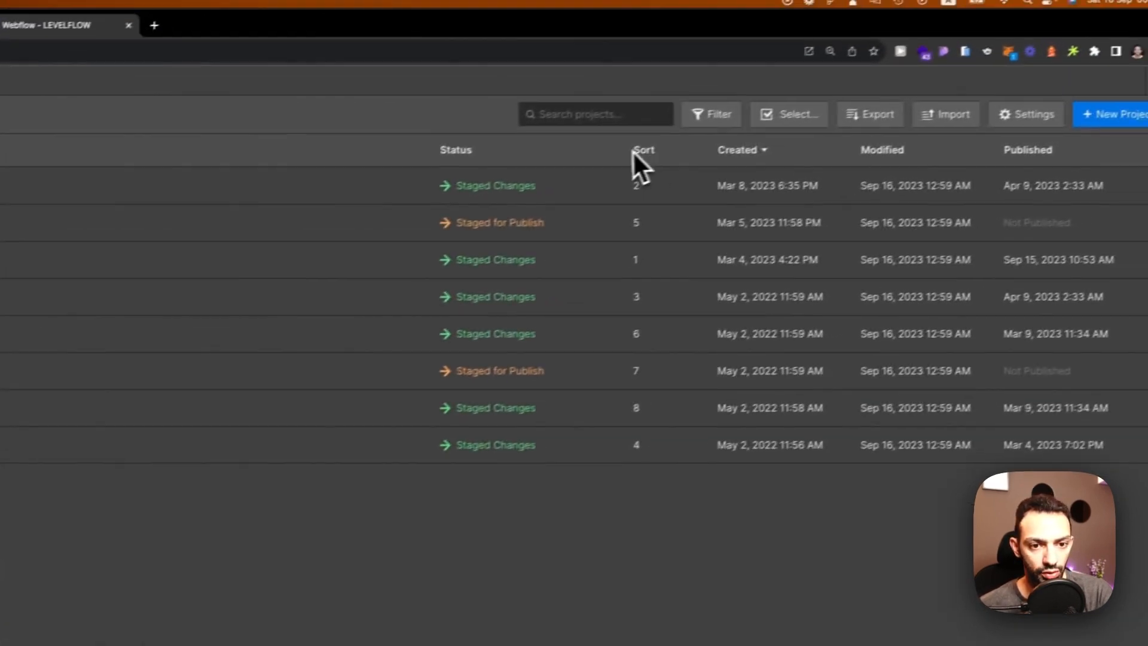
click(1132, 99)
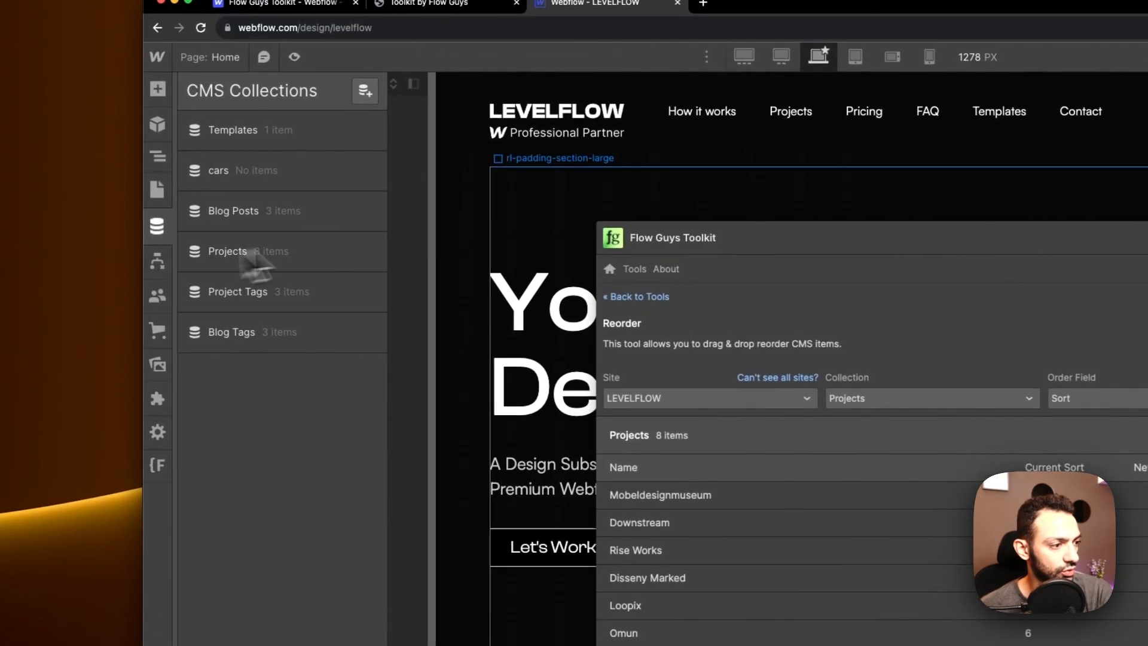
Step: Close the CMS collections panel and open the Projects page
click(260, 152)
click(607, 207)
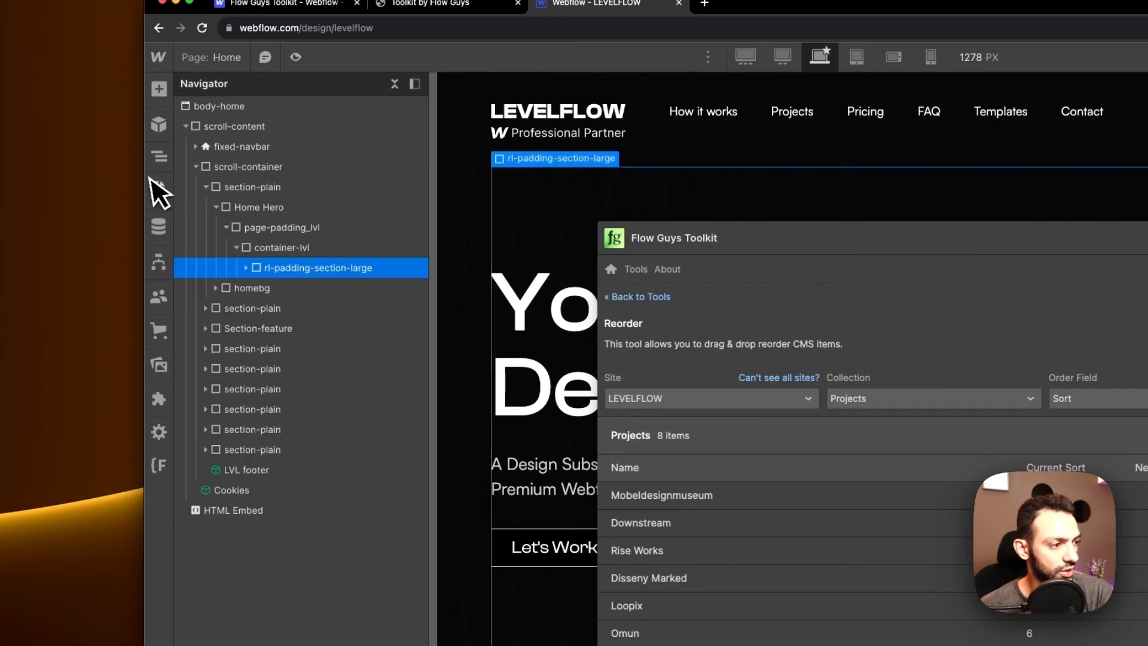
click(159, 189)
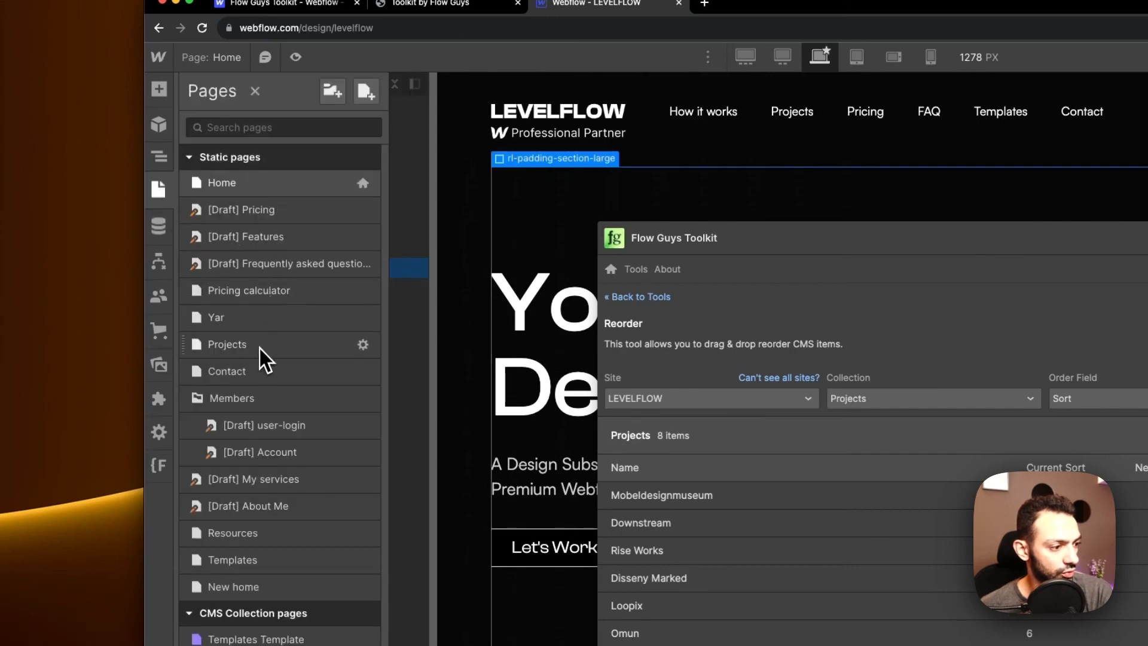
click(260, 348)
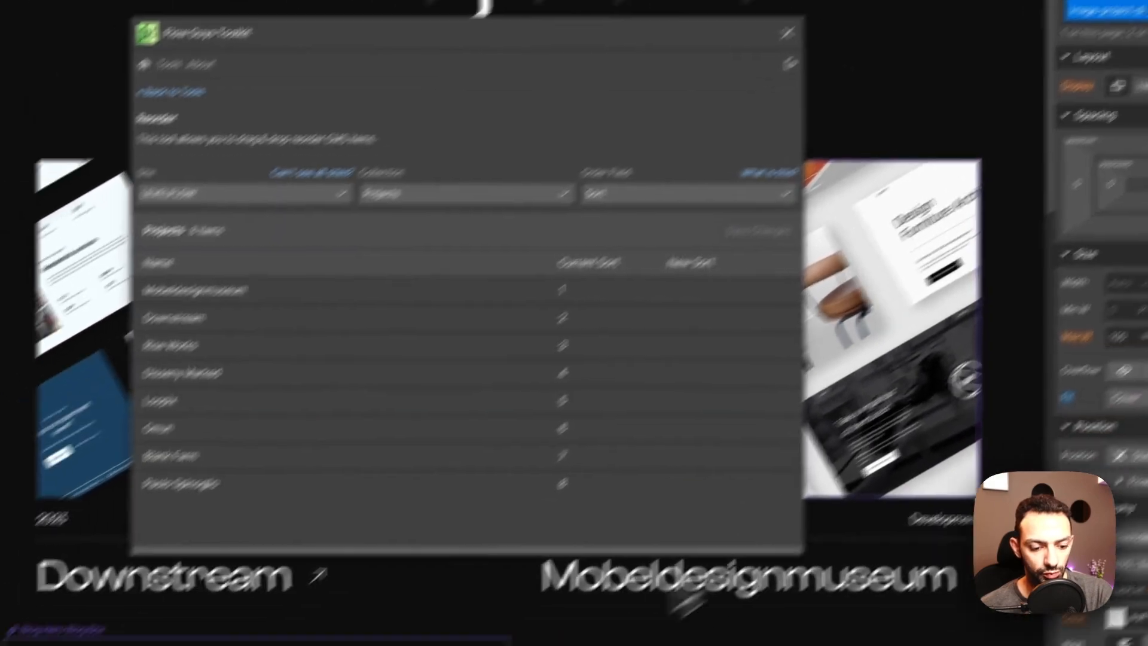
Step: Select the all-project-collection list and show its Settings
click(472, 624)
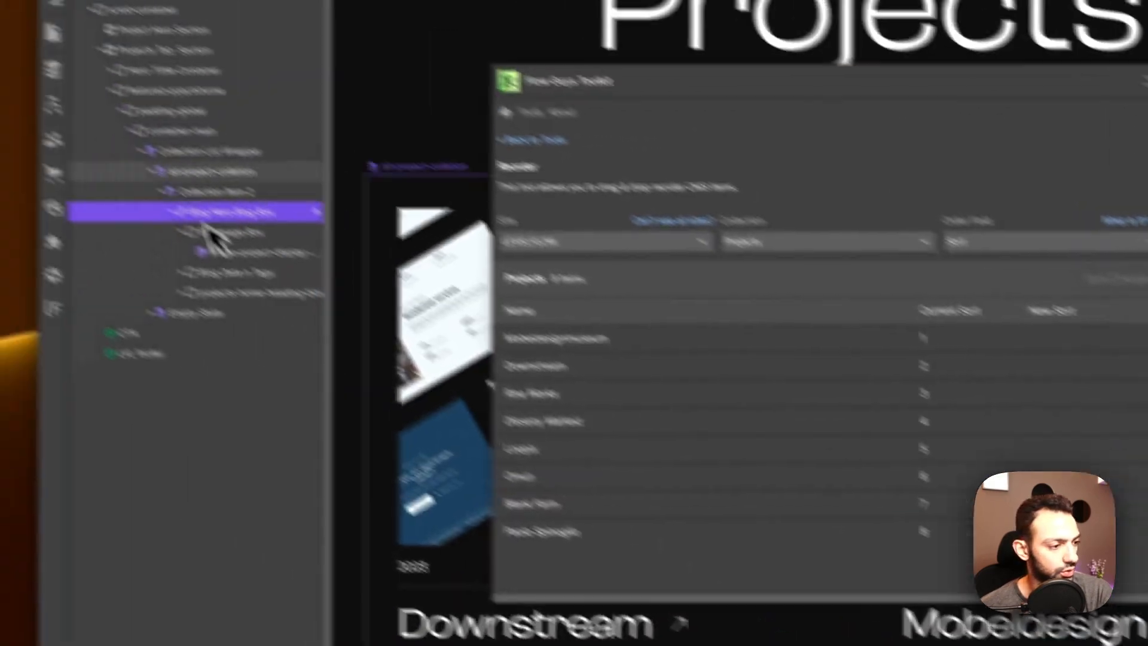
click(212, 172)
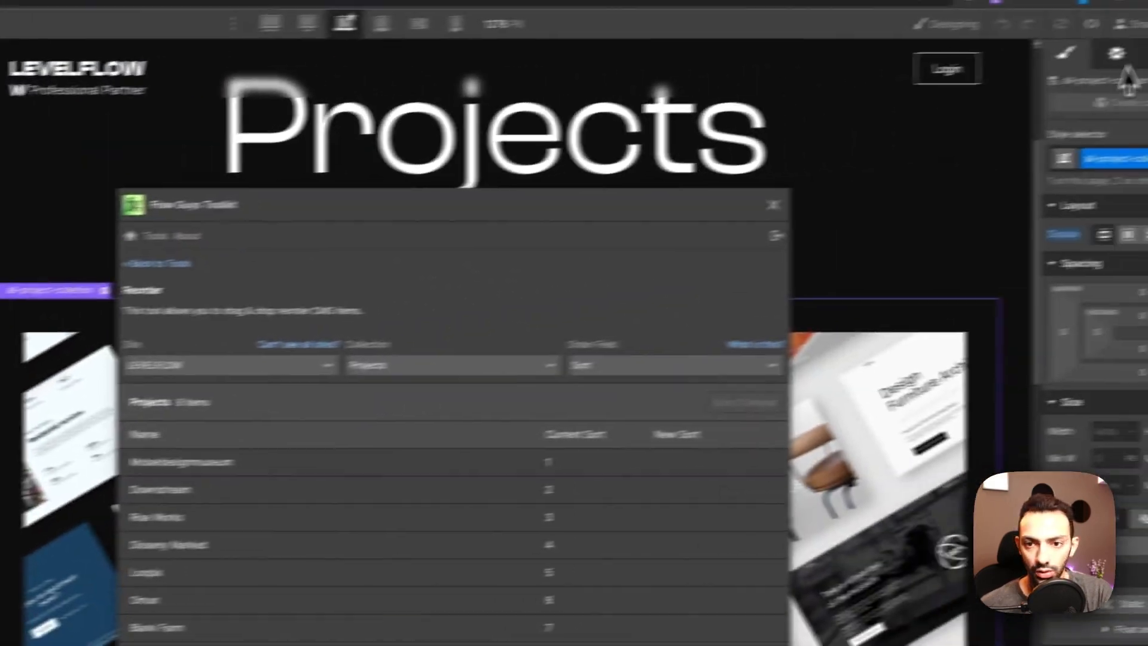
click(1117, 56)
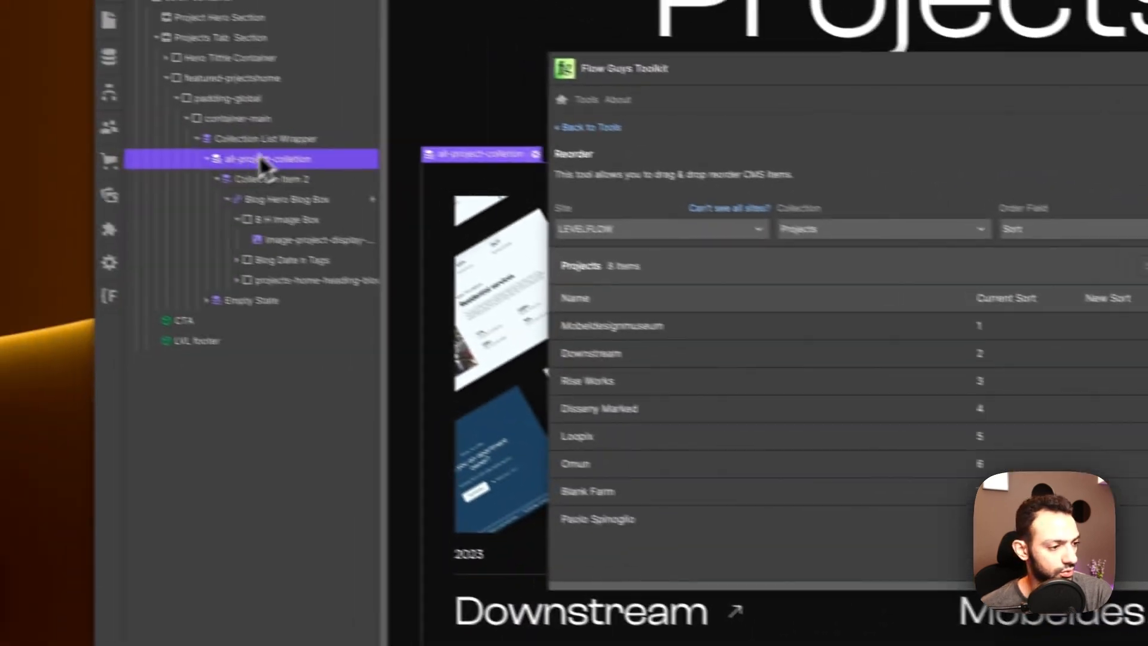
click(318, 152)
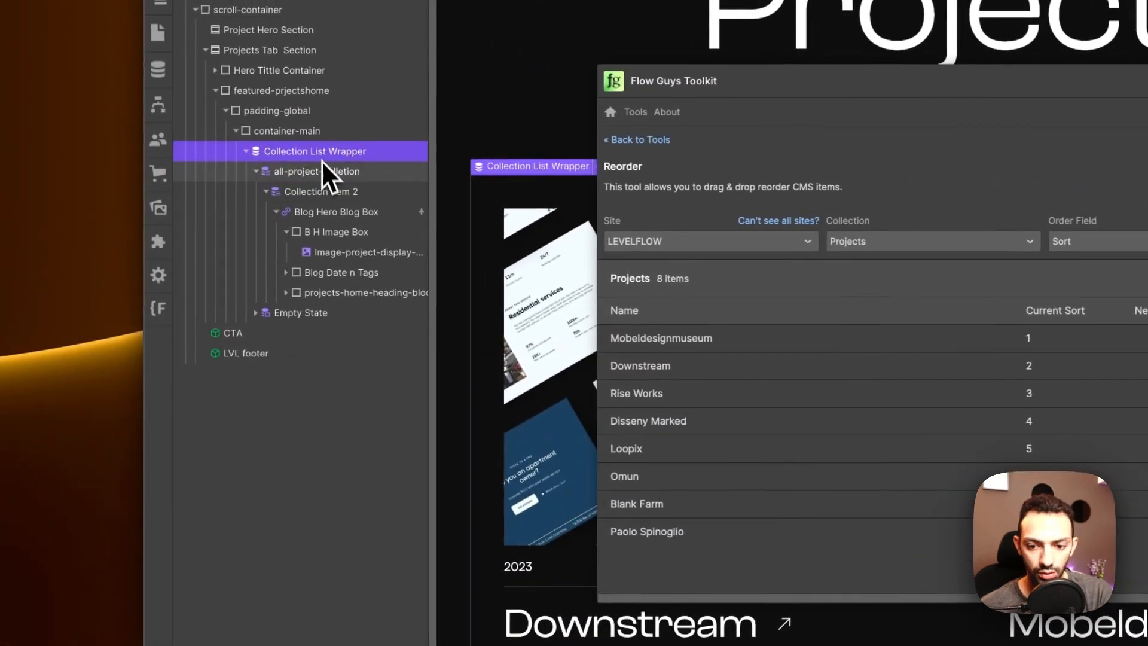
click(324, 172)
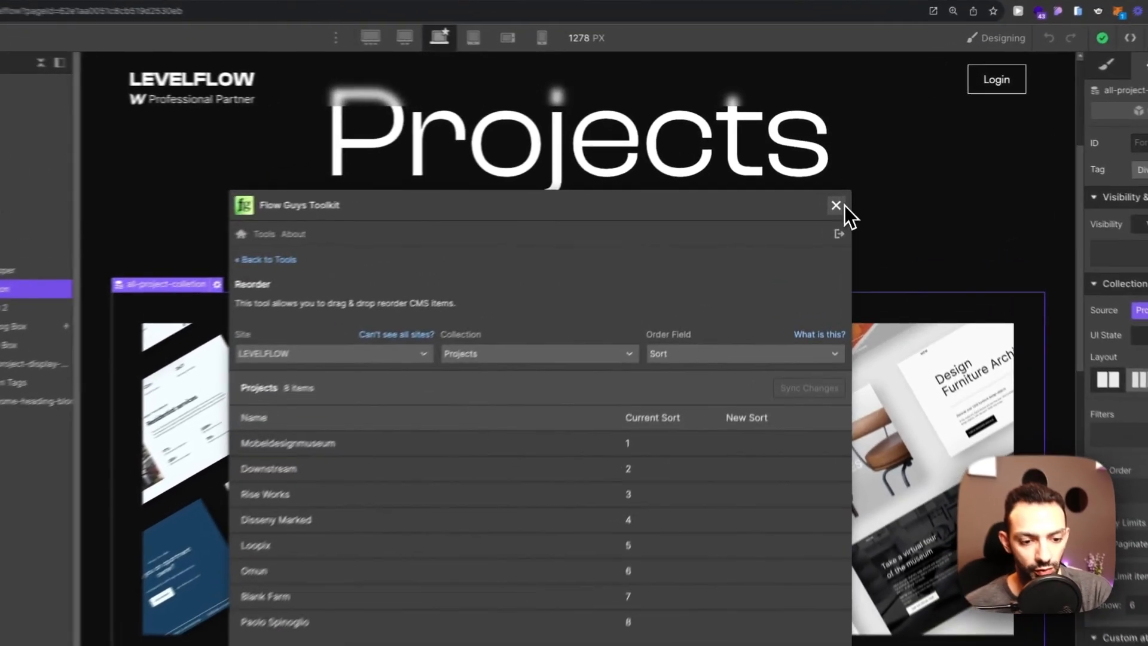
Step: Add a sort order to the Projects collection list: Sort field, smallest to largest, saved
click(835, 180)
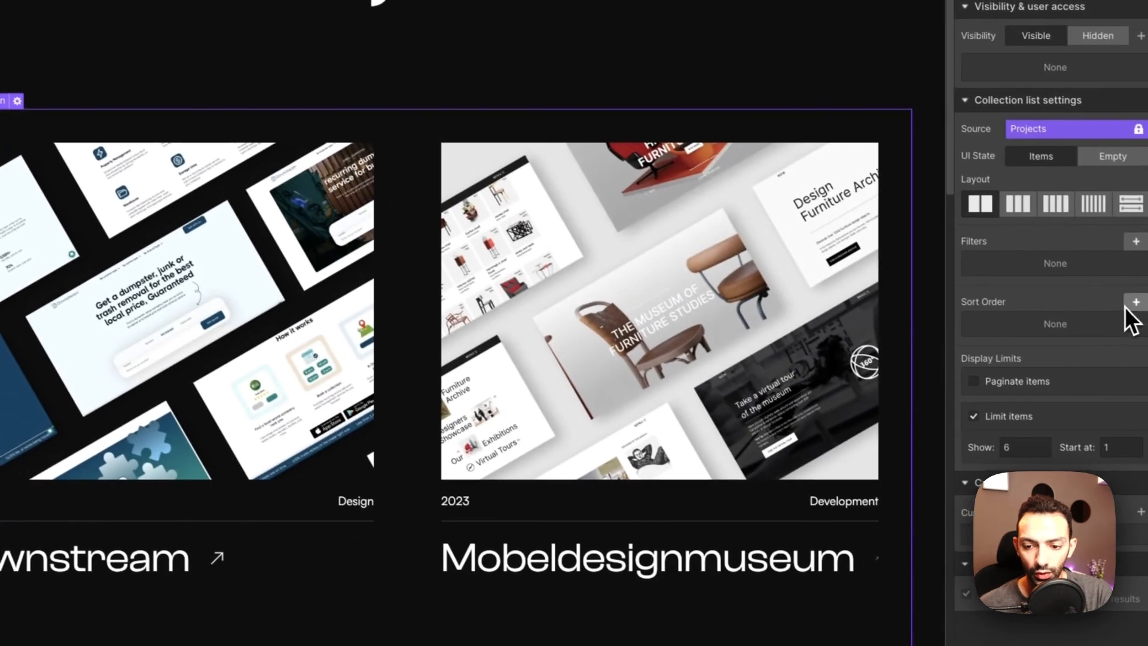
click(1127, 299)
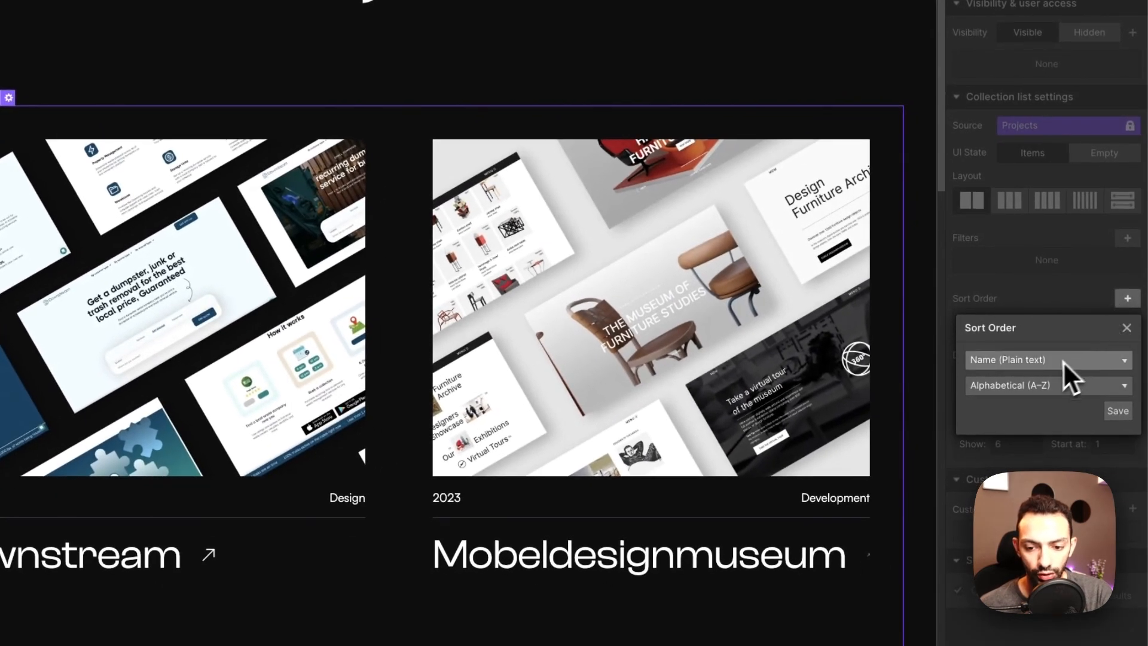
click(1033, 361)
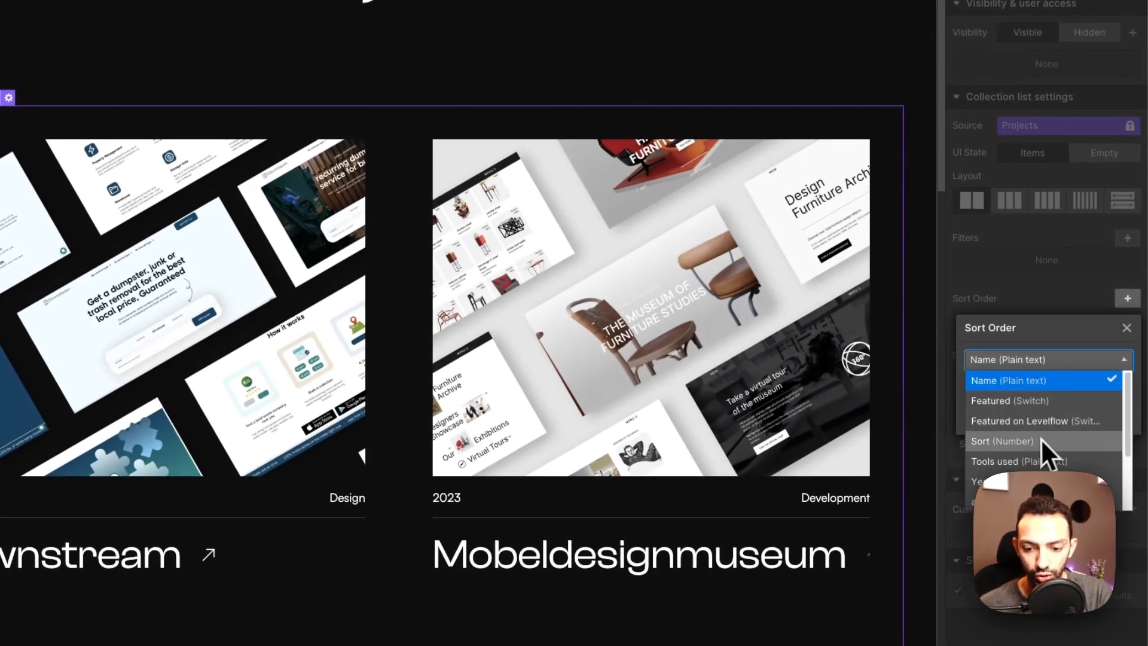
click(1001, 441)
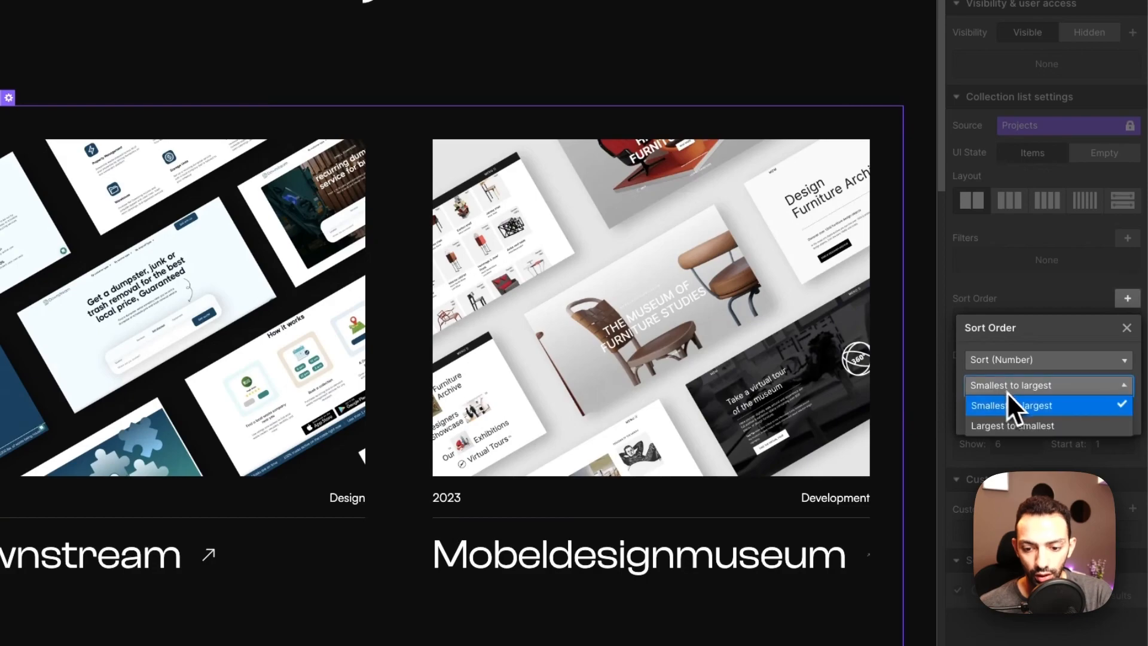
click(1113, 415)
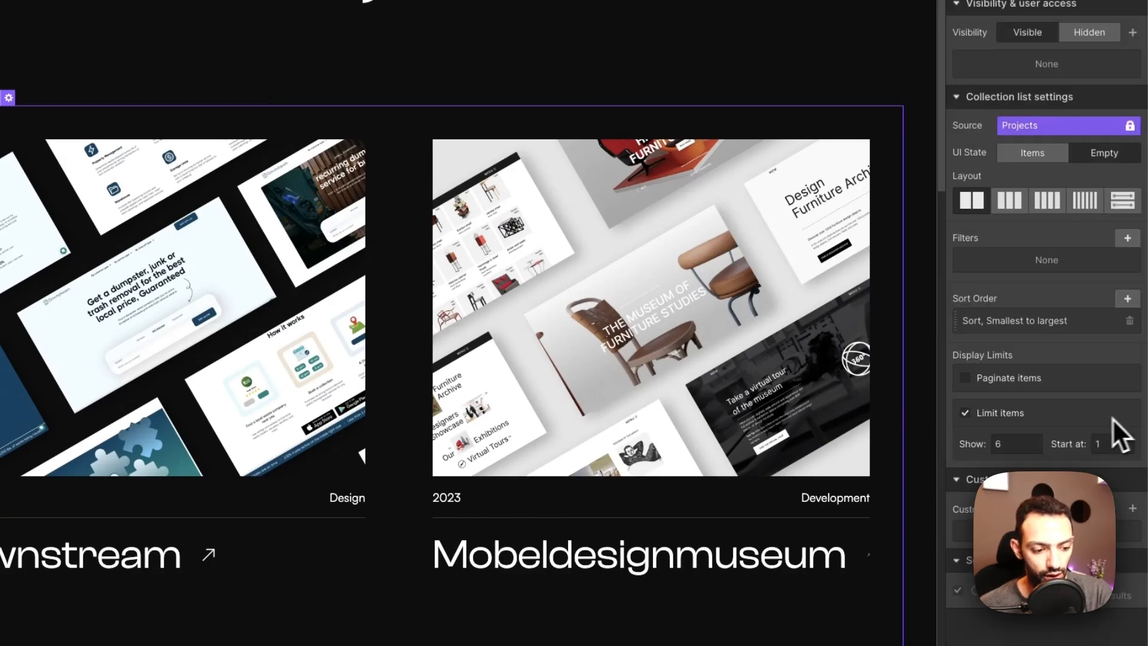
scroll(602, 576, down, 5)
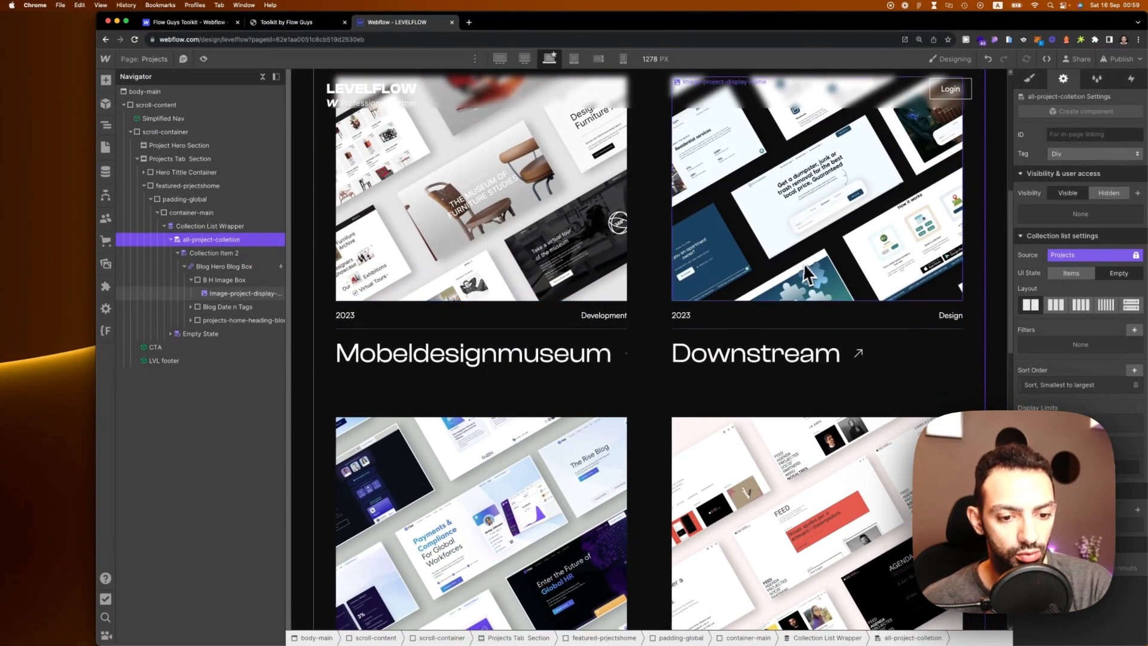
scroll(802, 263, down, 5)
scroll(514, 338, down, 5)
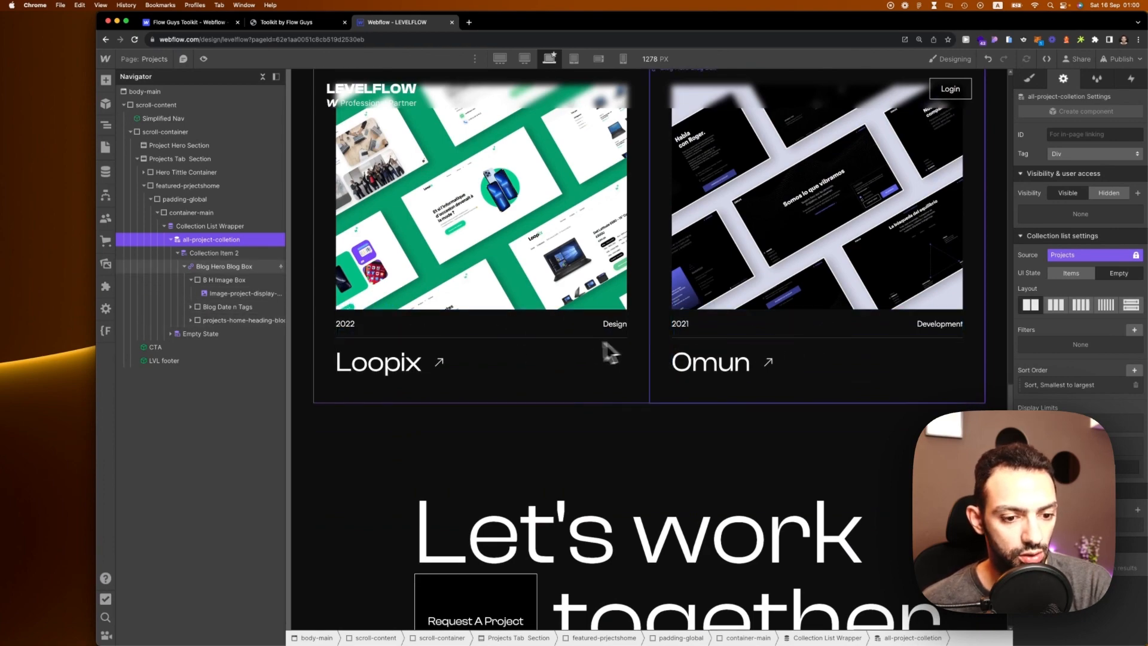
scroll(610, 353, up, 10)
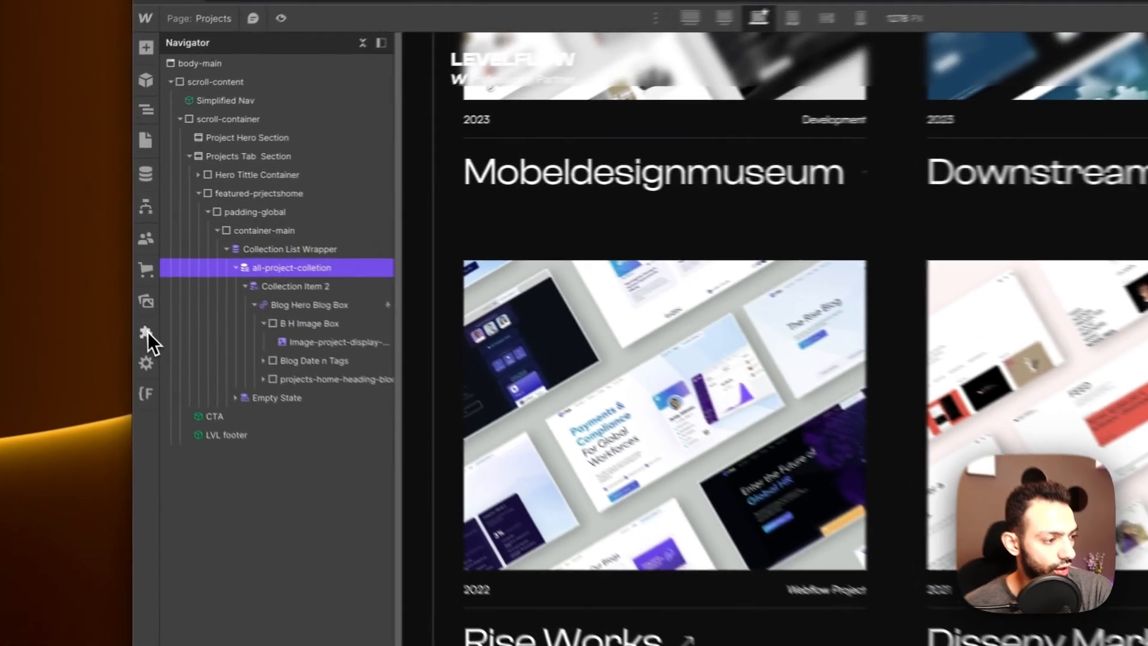
click(105, 286)
Step: Load site LEVELFLOW, collection Projects, order field Sort in the Toolkit's Reorder tool
click(242, 311)
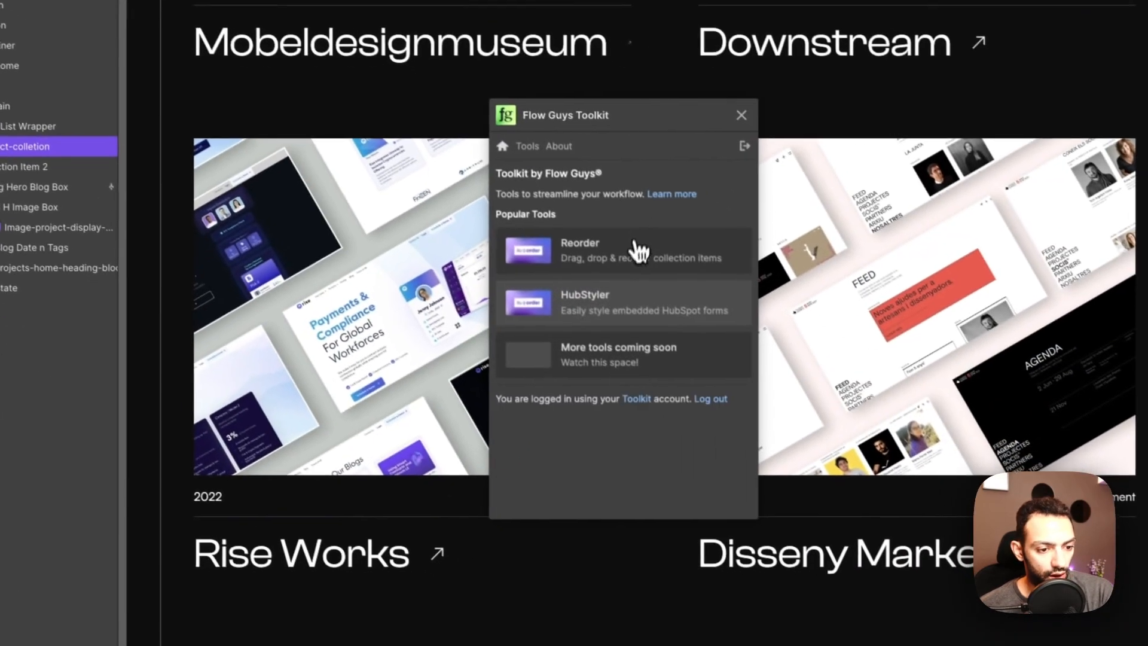
click(635, 248)
click(360, 213)
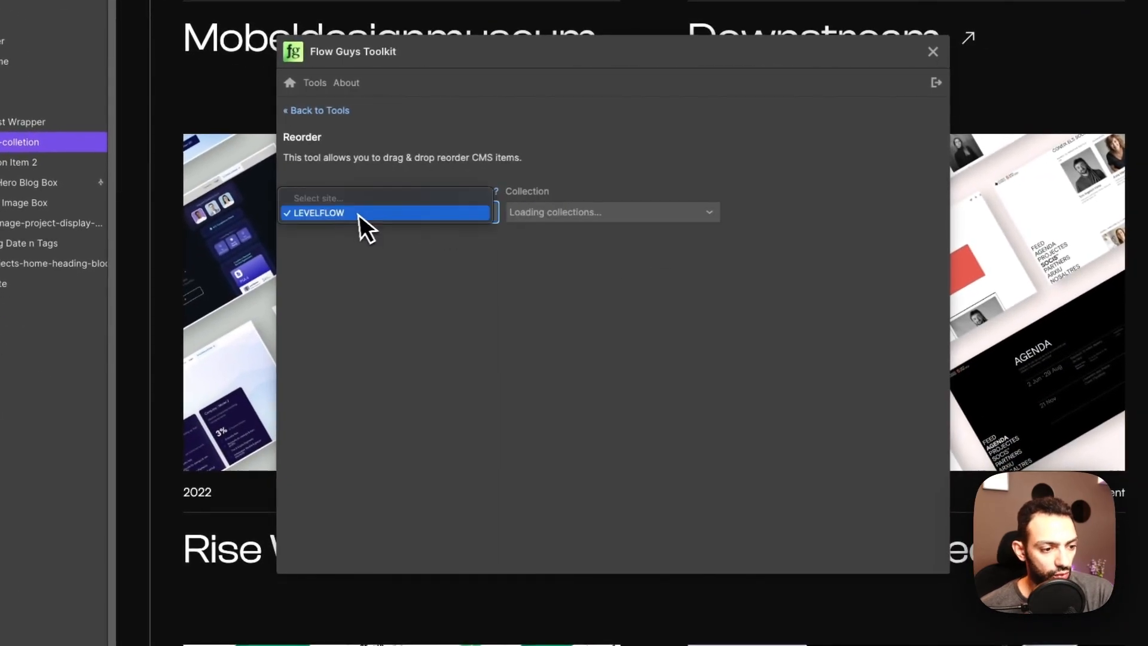
click(534, 217)
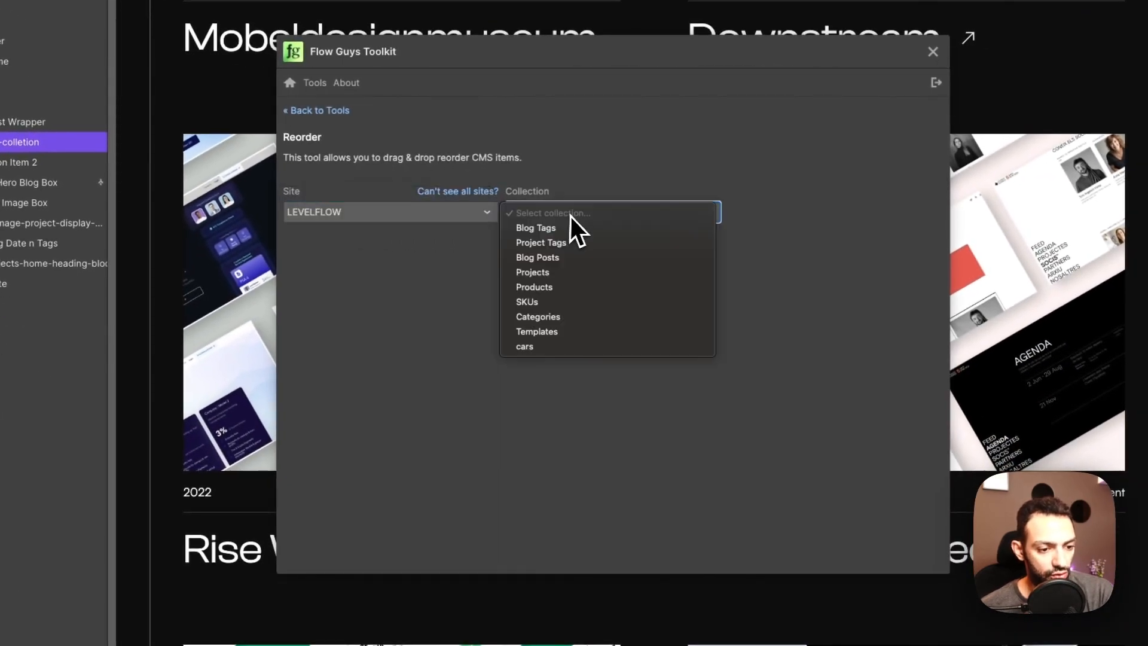
click(573, 272)
click(809, 221)
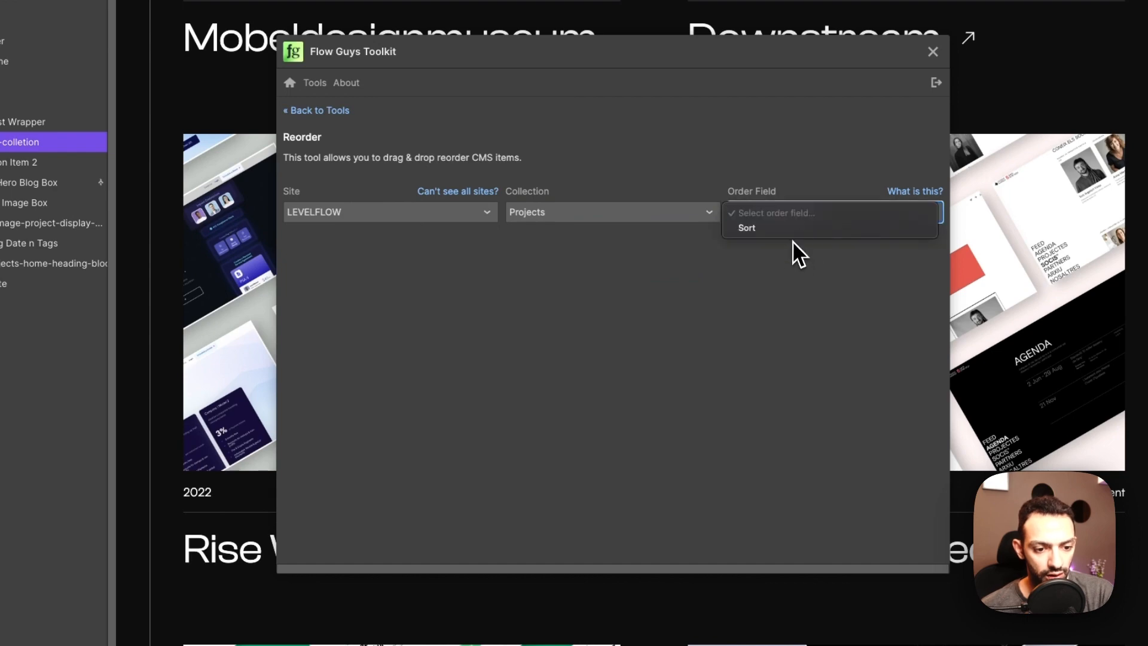
click(798, 230)
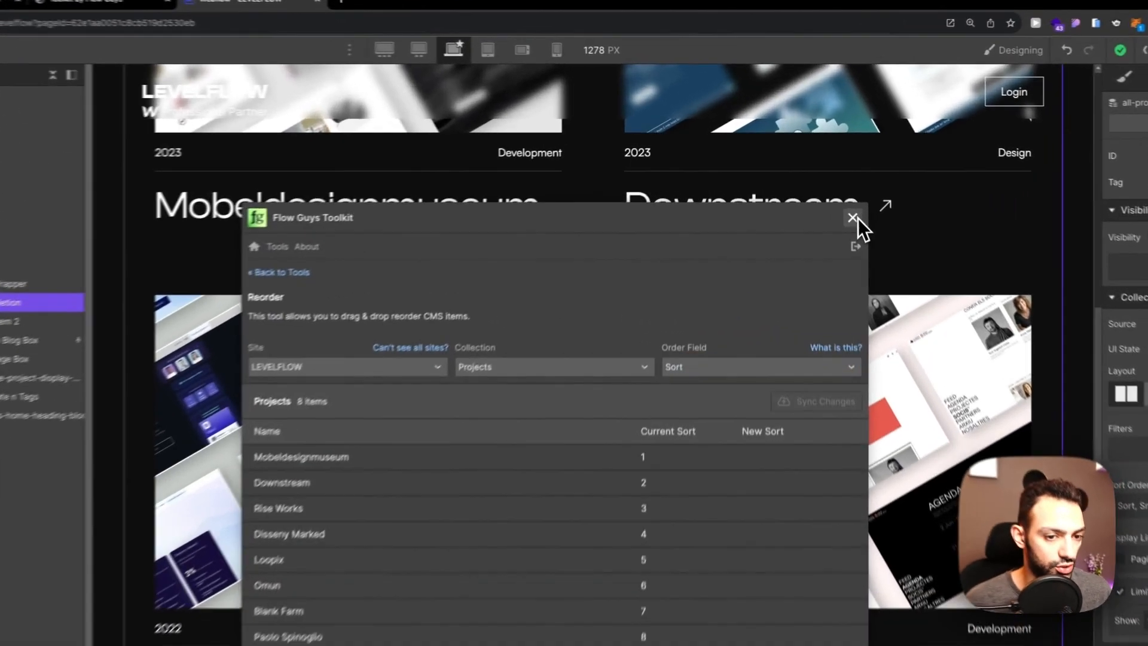
click(834, 180)
click(157, 242)
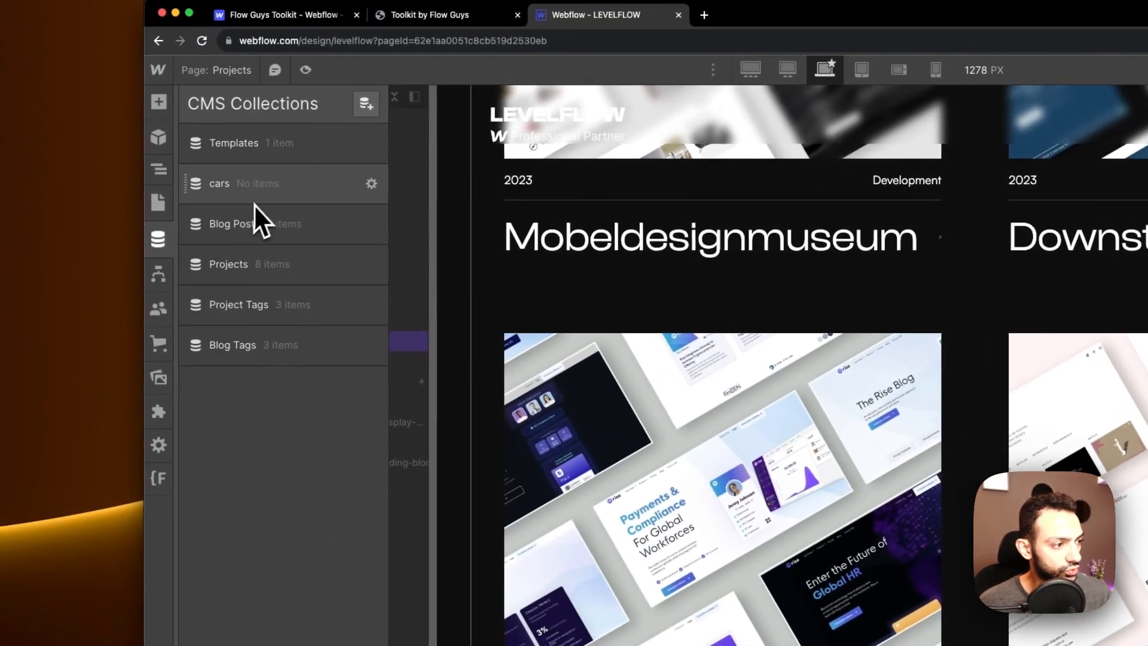
click(254, 263)
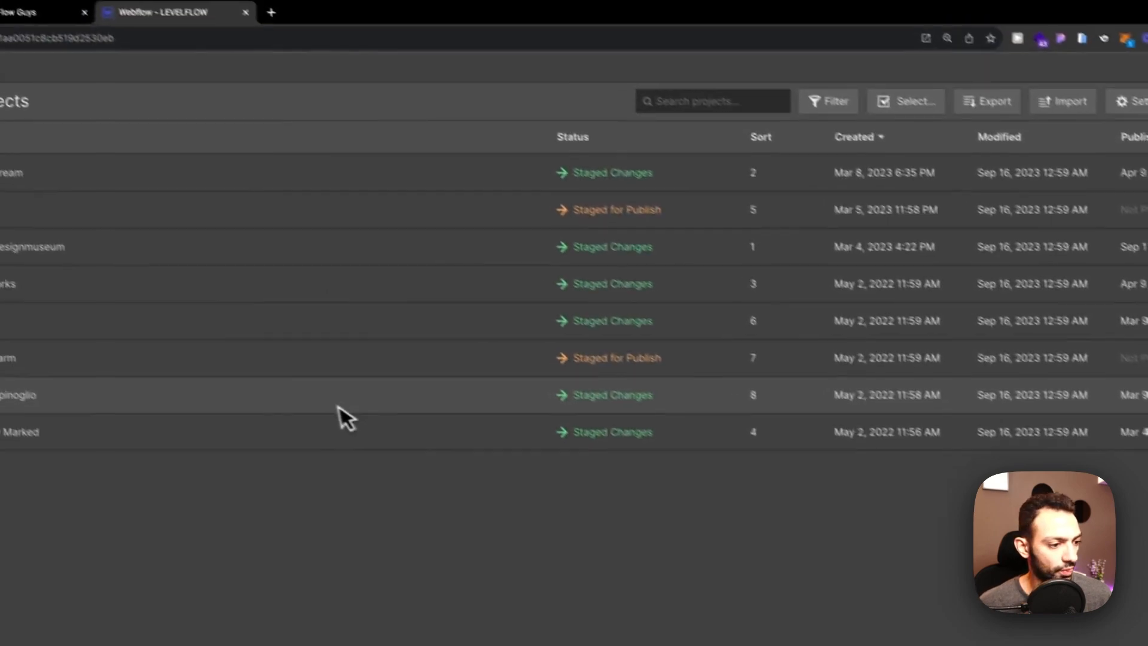
click(258, 284)
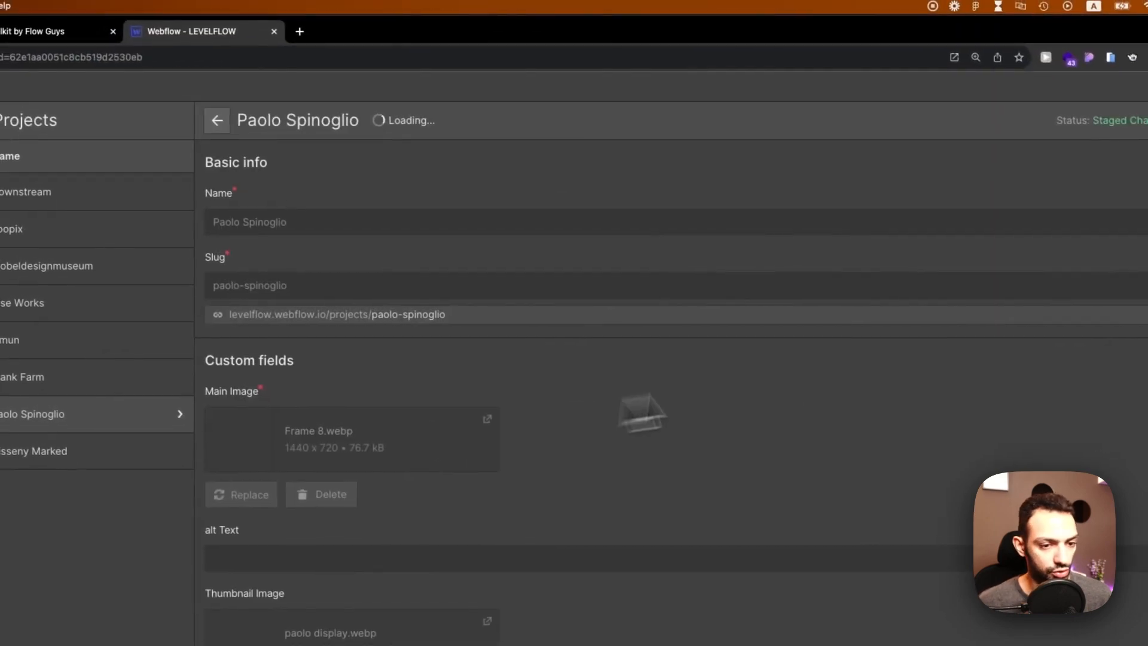
click(1129, 122)
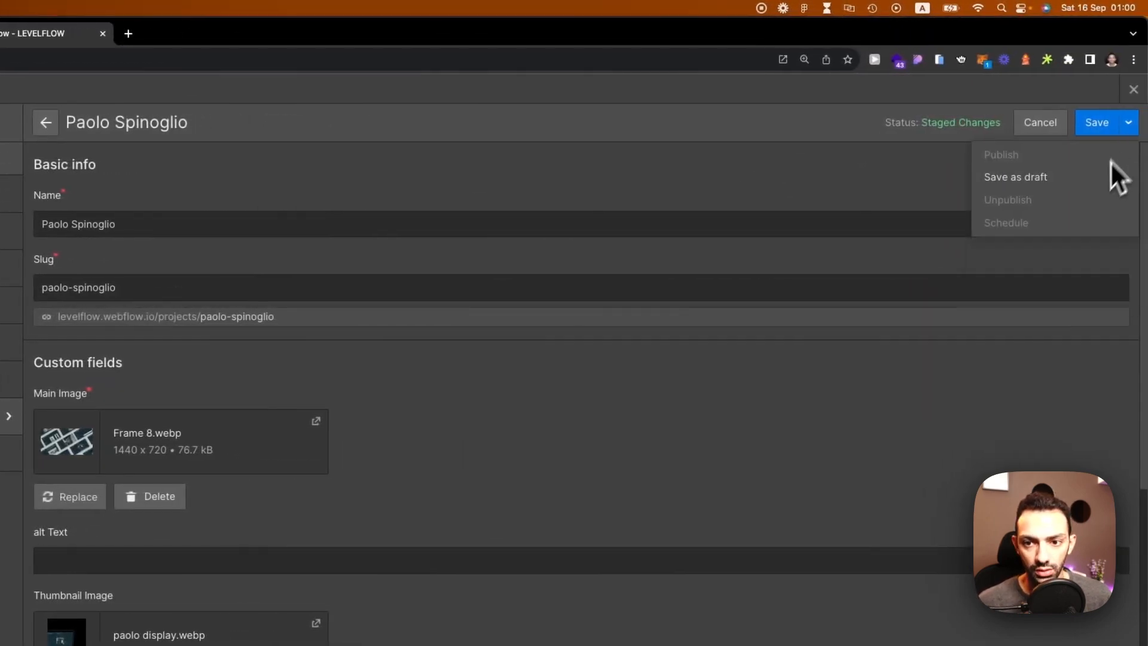
click(1129, 122)
click(1133, 89)
click(764, 121)
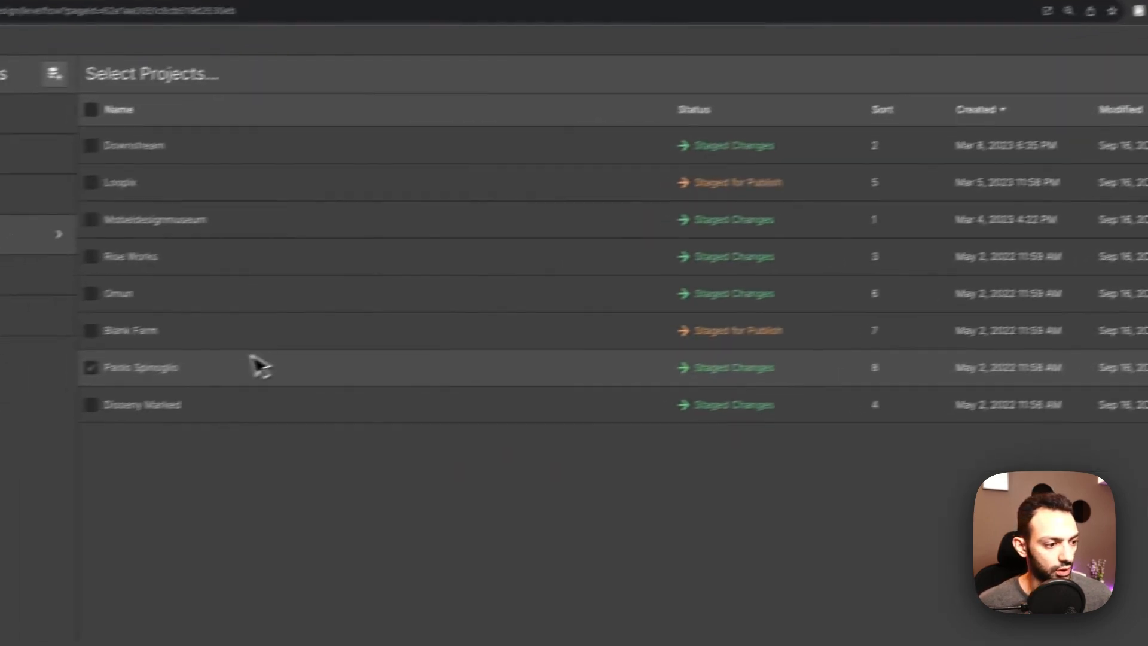
click(5, 414)
click(1043, 69)
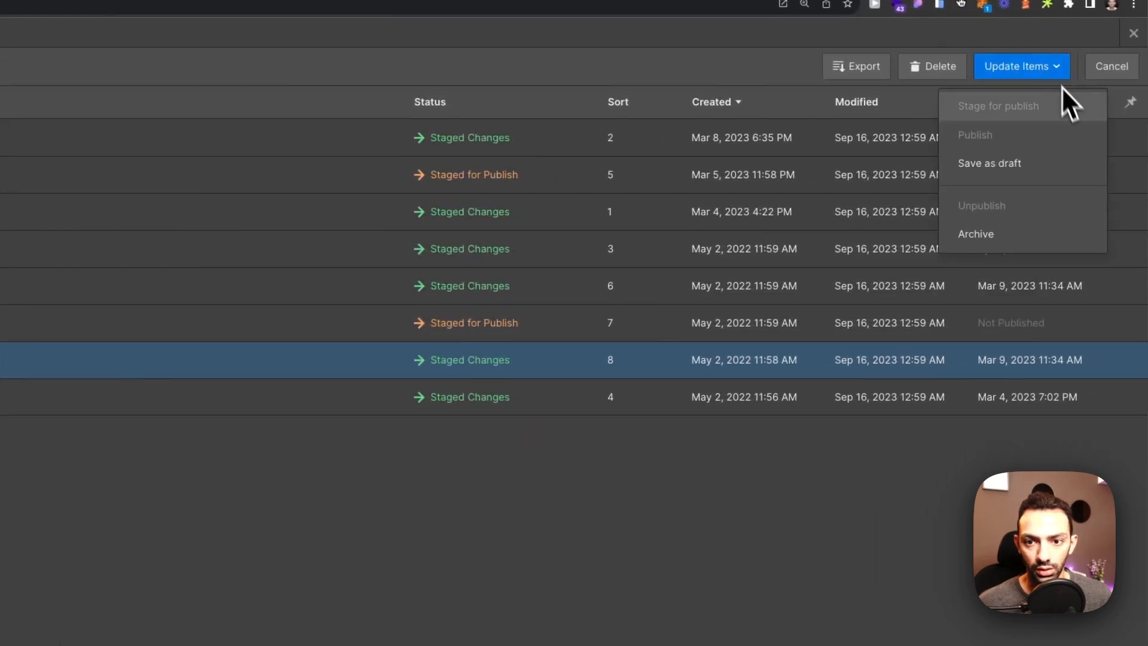
click(910, 504)
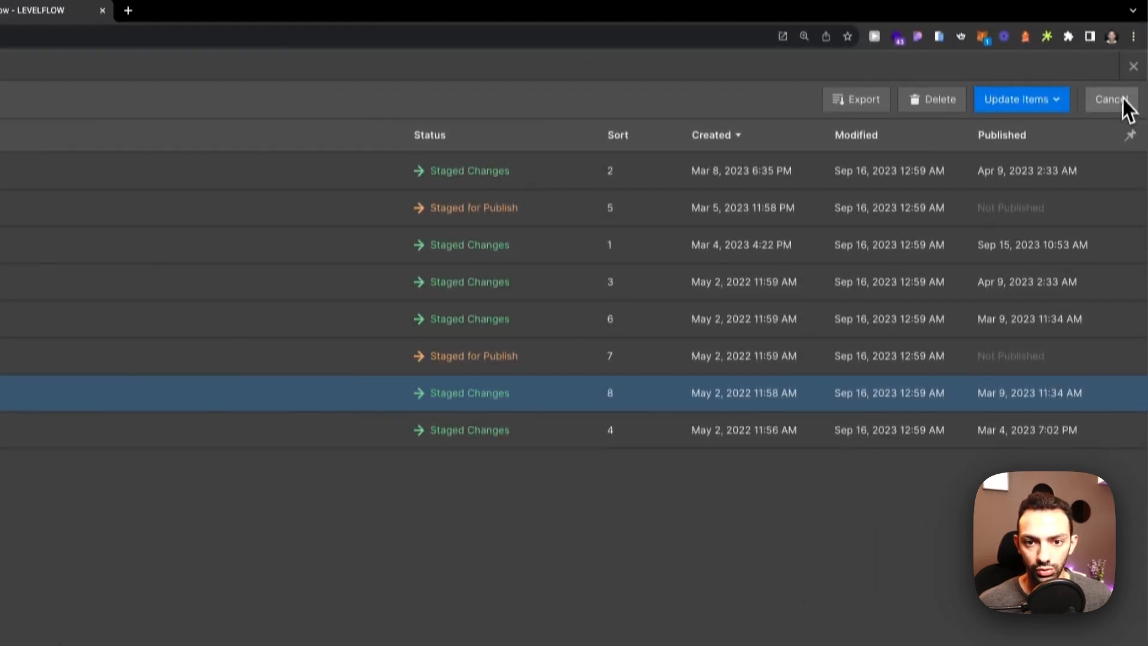
click(1111, 66)
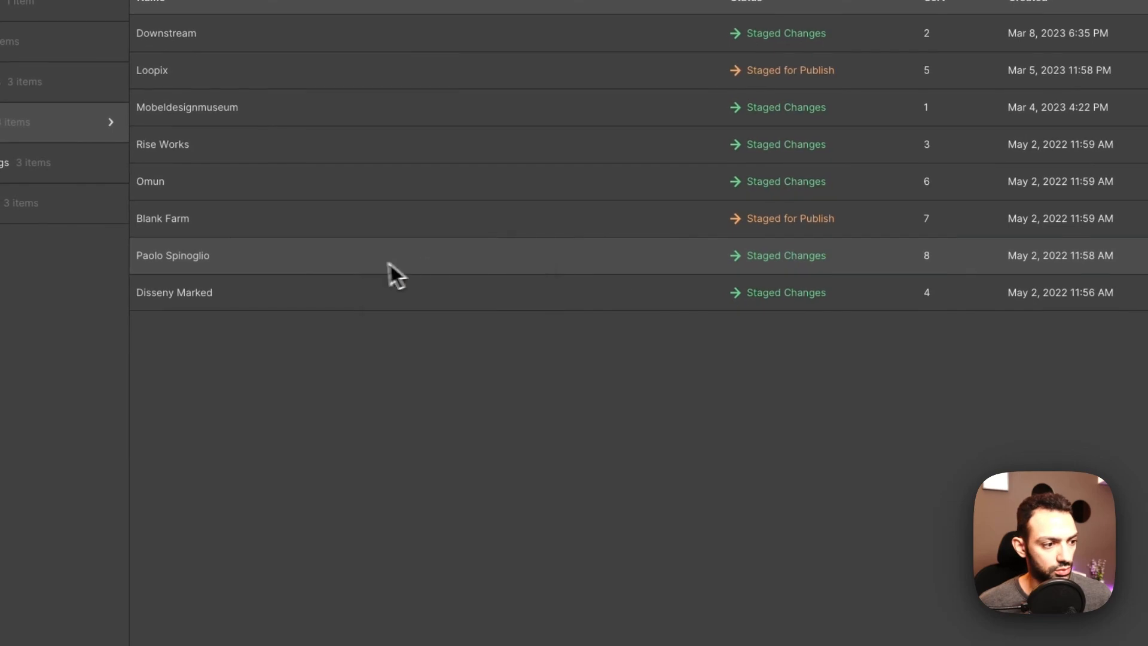
right_click(334, 273)
key(Escape)
click(310, 268)
scroll(743, 474, down, 10)
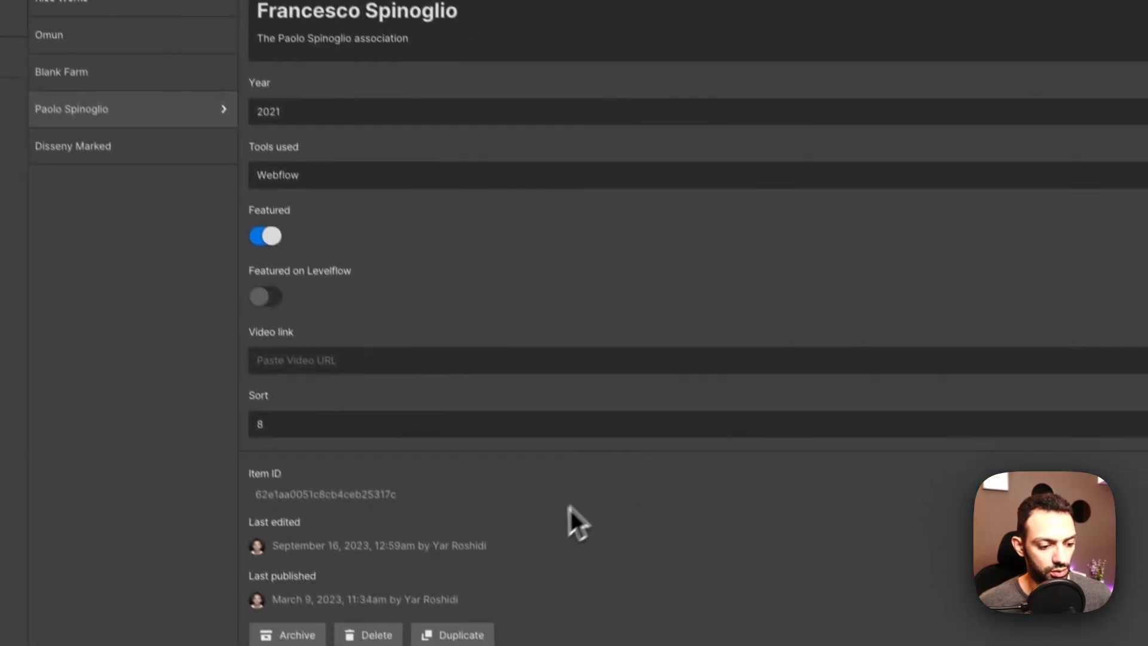
click(461, 635)
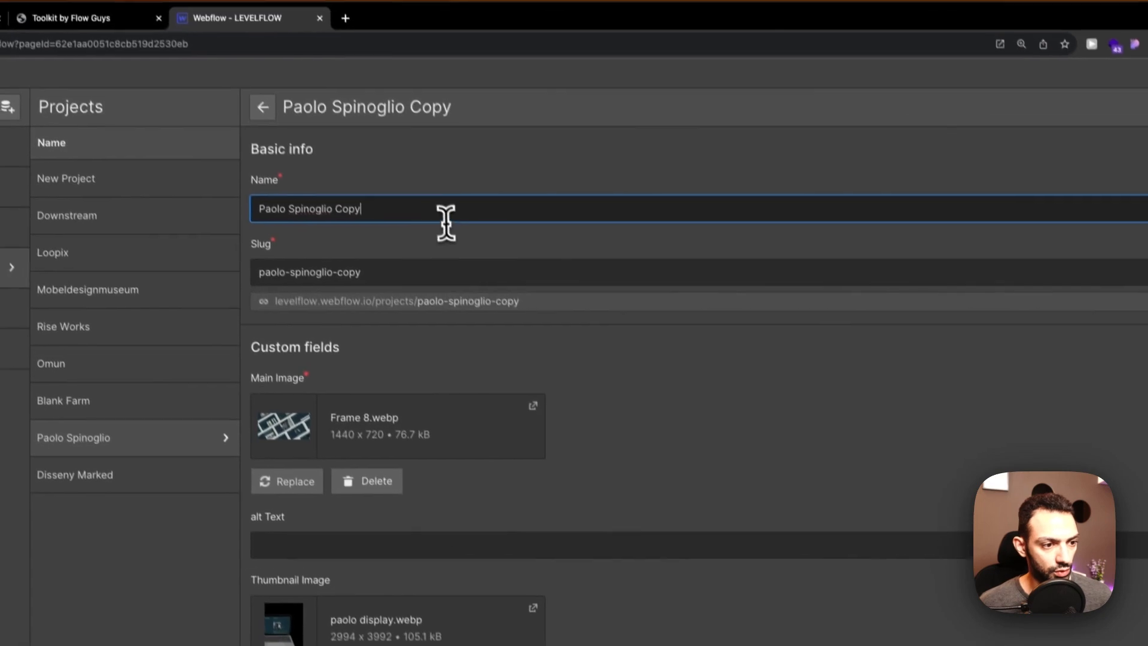
double_click(351, 212)
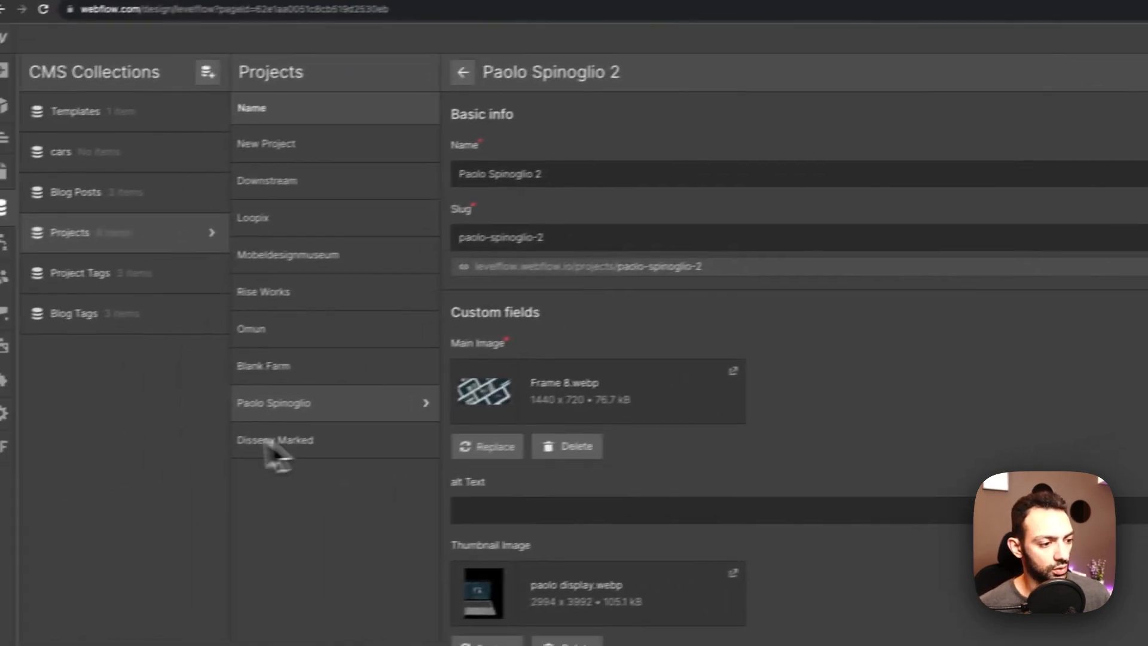
click(322, 377)
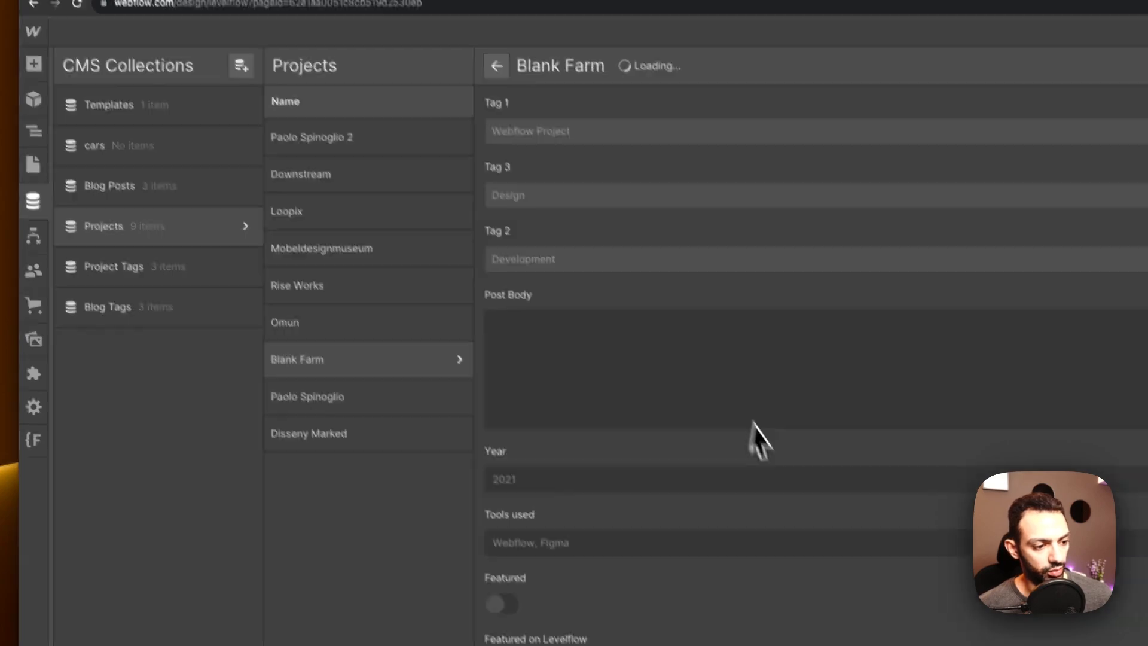
scroll(759, 439, down, 15)
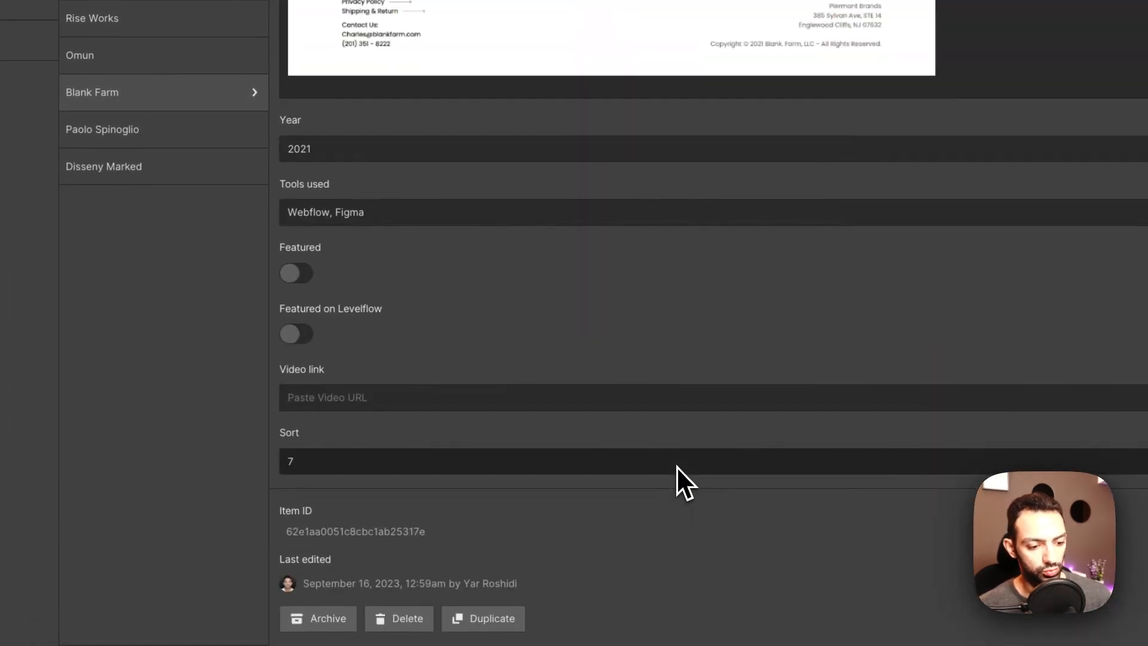
click(487, 618)
double_click(383, 154)
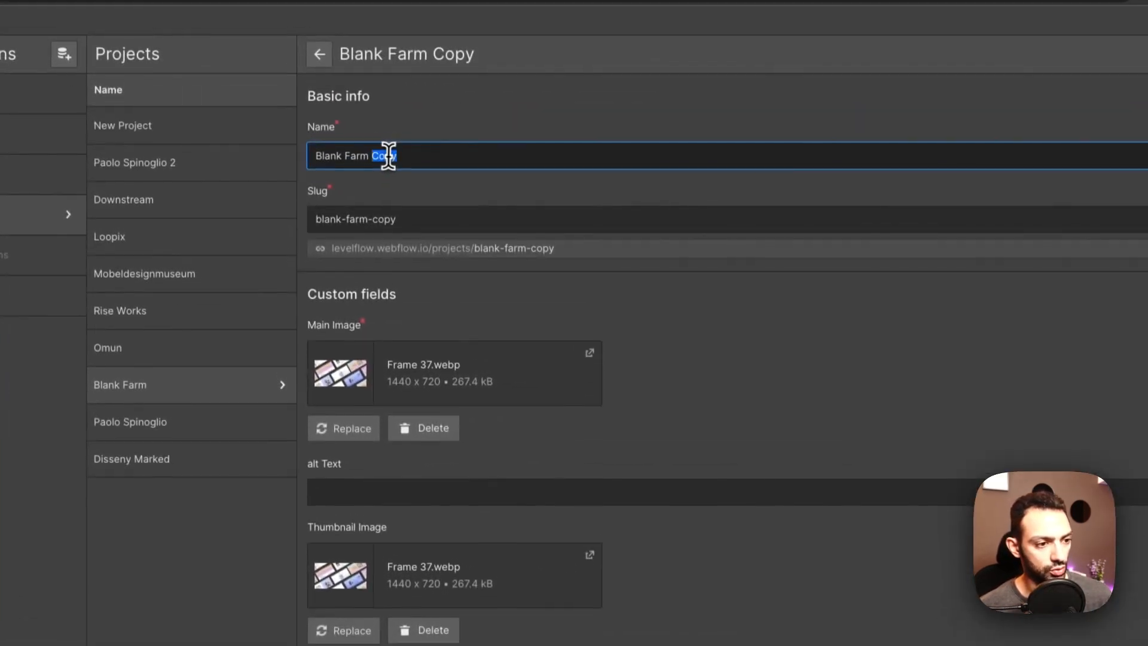
text(3)
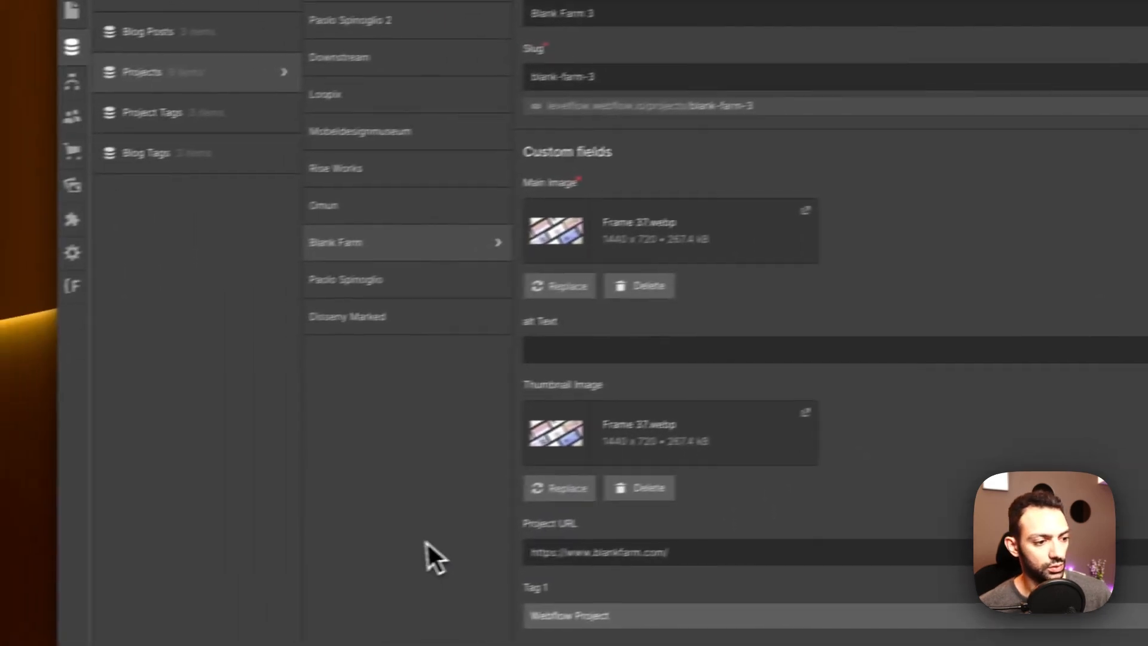
click(419, 496)
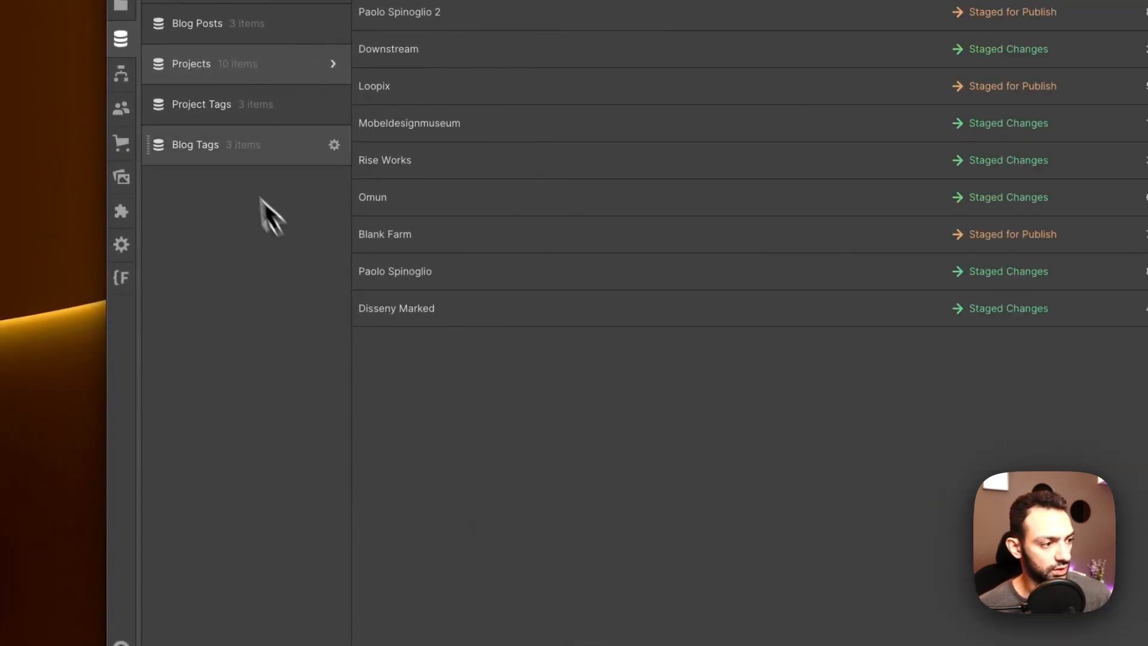
Step: Duplicate Disseny Marked and create it as 'Disseny Marked 11'
click(526, 310)
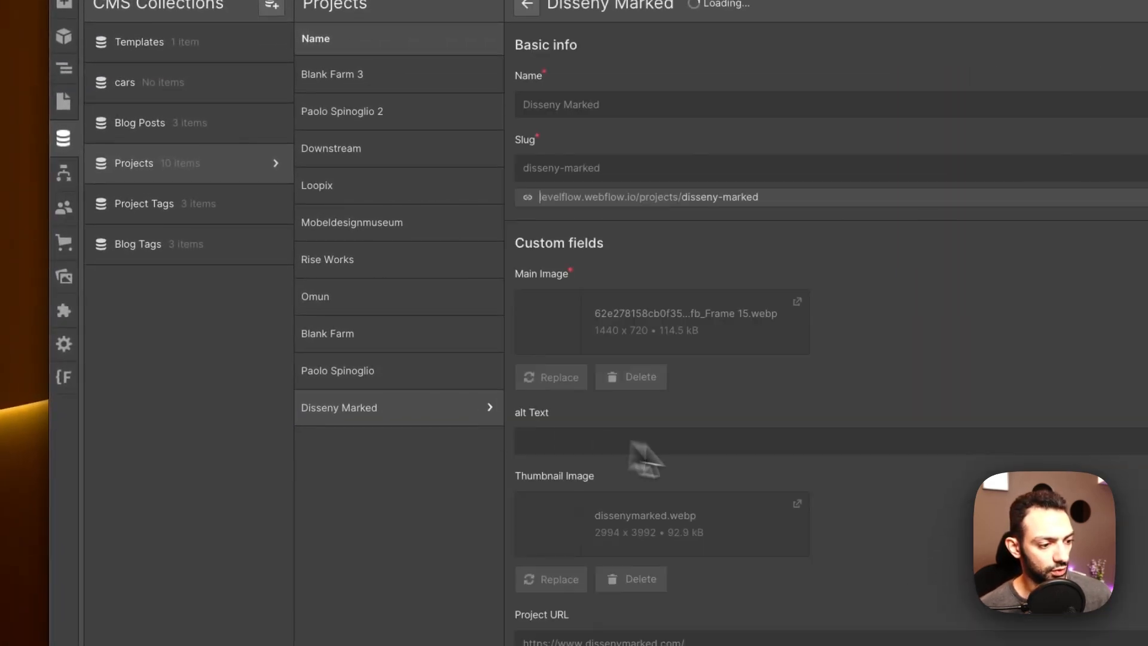
scroll(645, 459, down, 20)
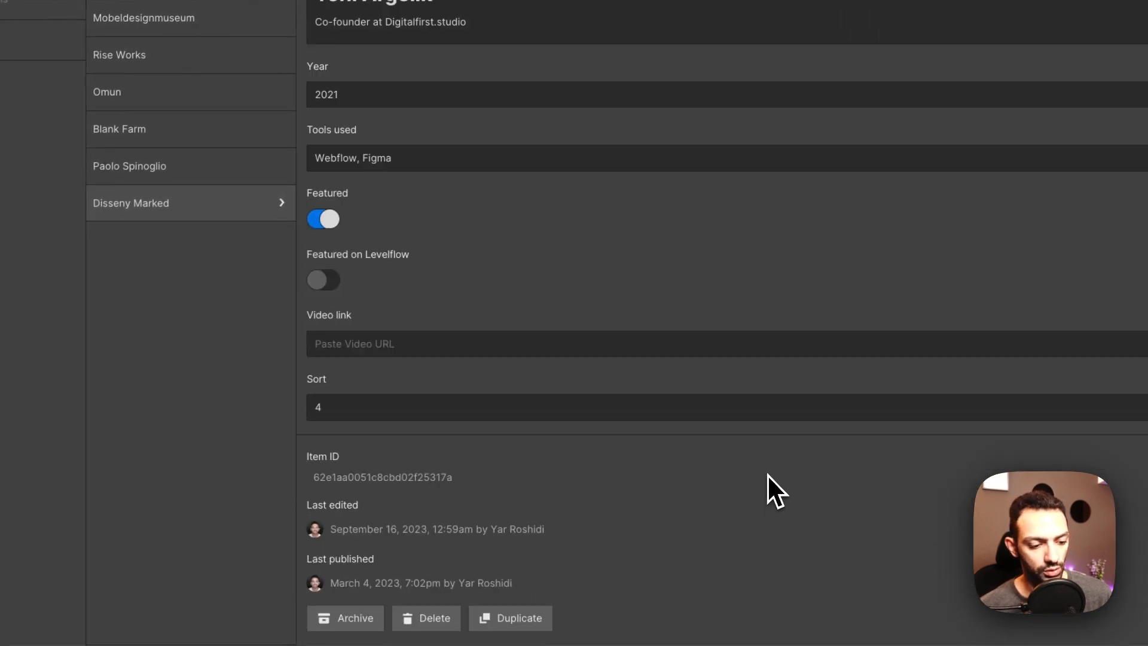
click(519, 622)
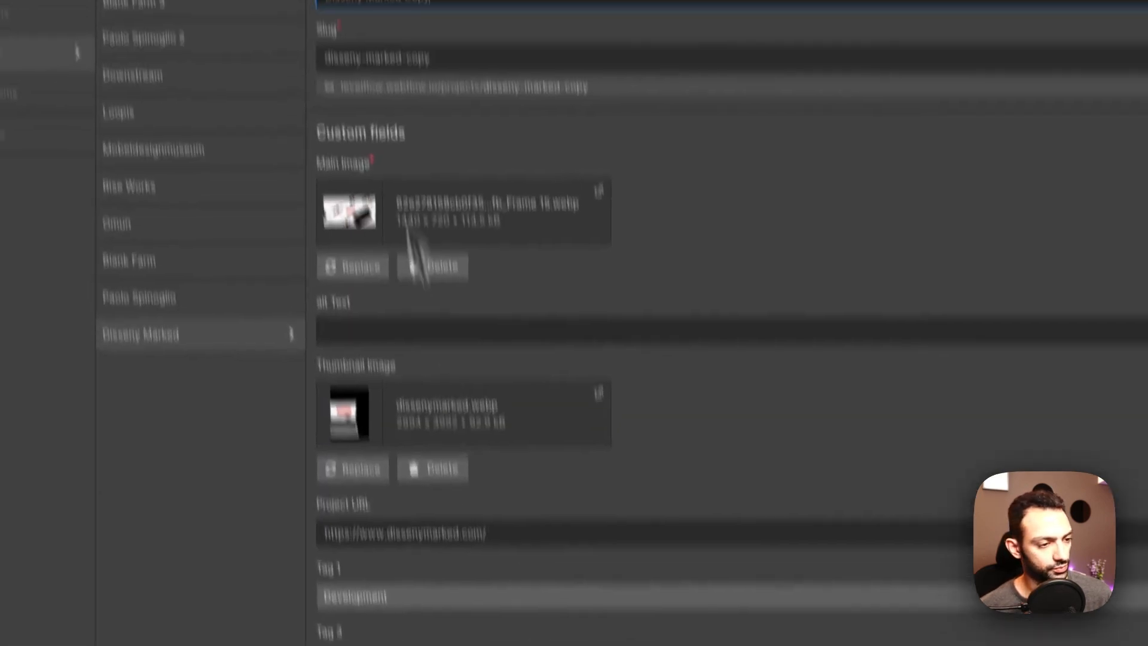
key(BackSpace)
key(BackSpace)
key(BackSpace)
key(BackSpace)
text(11)
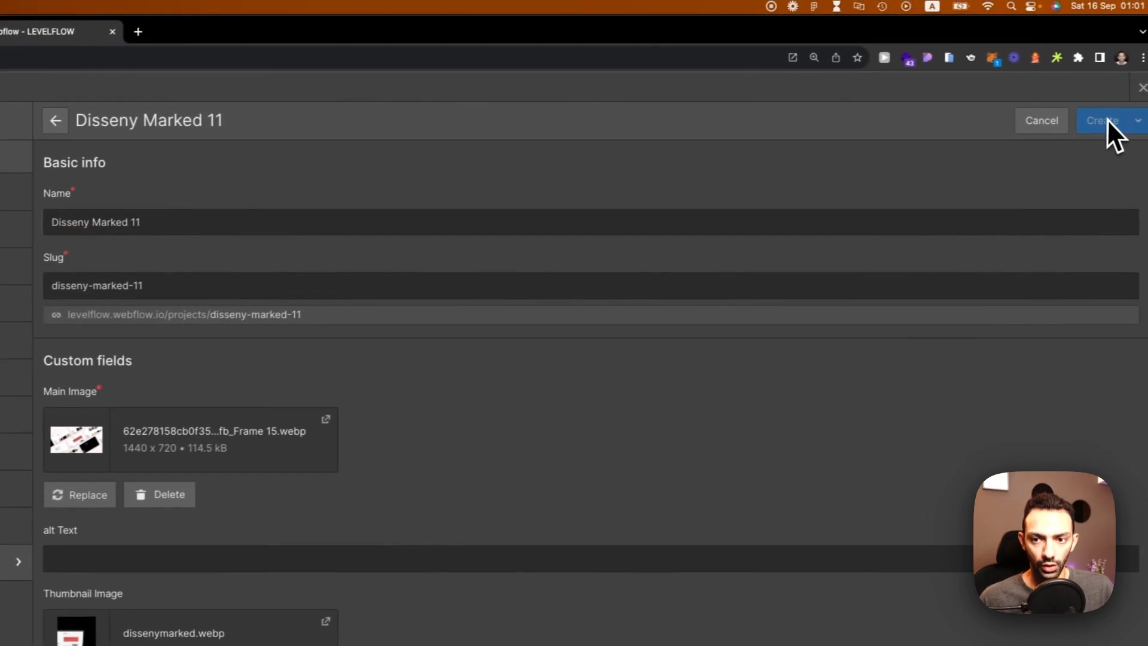
click(1106, 118)
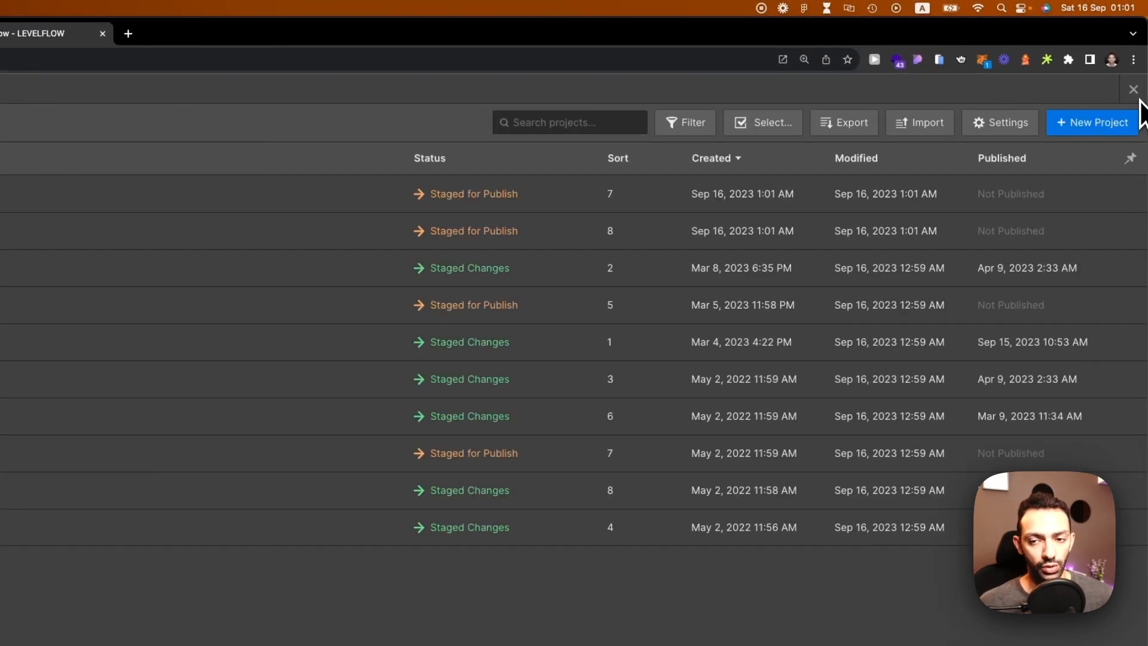
Step: Close the CMS panel and launch the Flow Guys Toolkit Reorder tool
click(1138, 91)
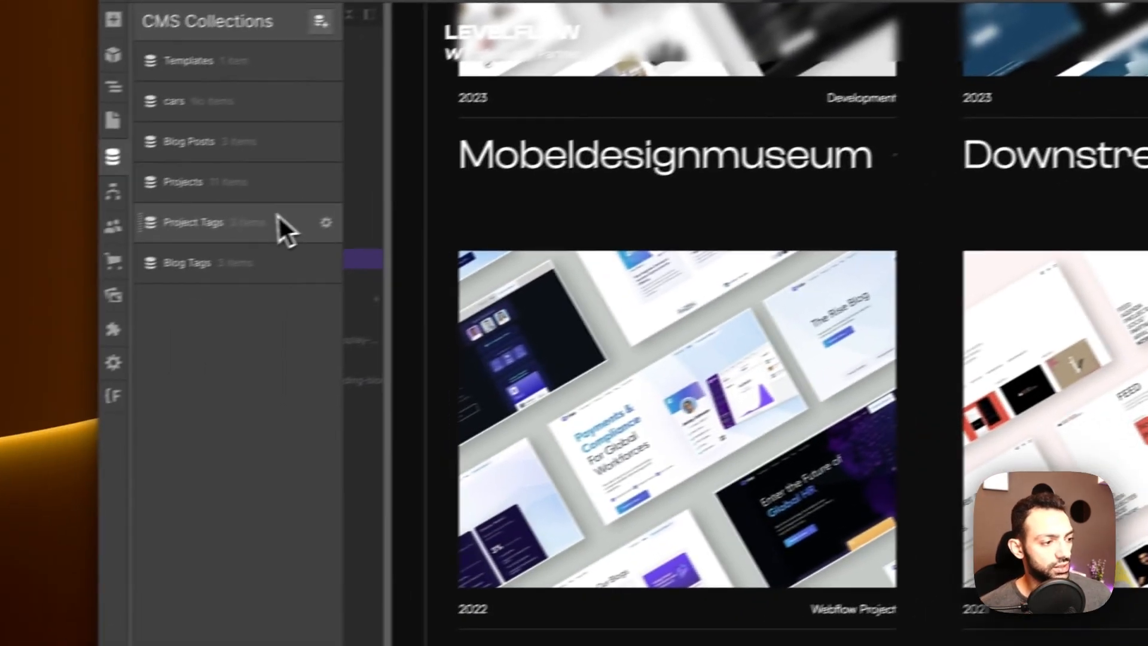
click(634, 215)
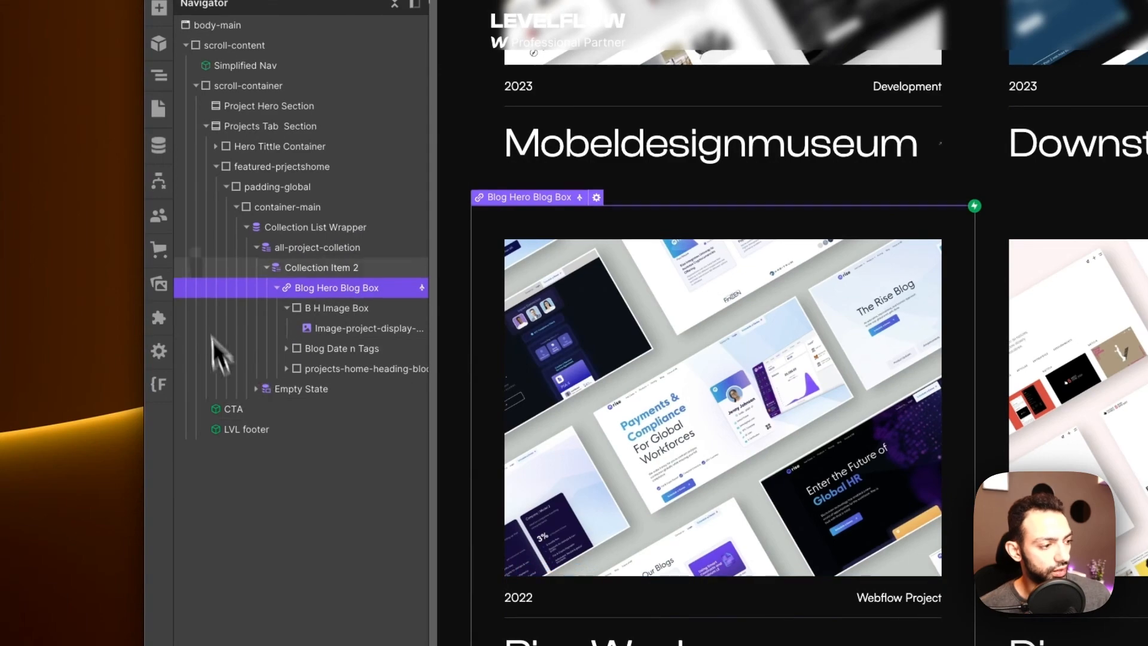
click(159, 319)
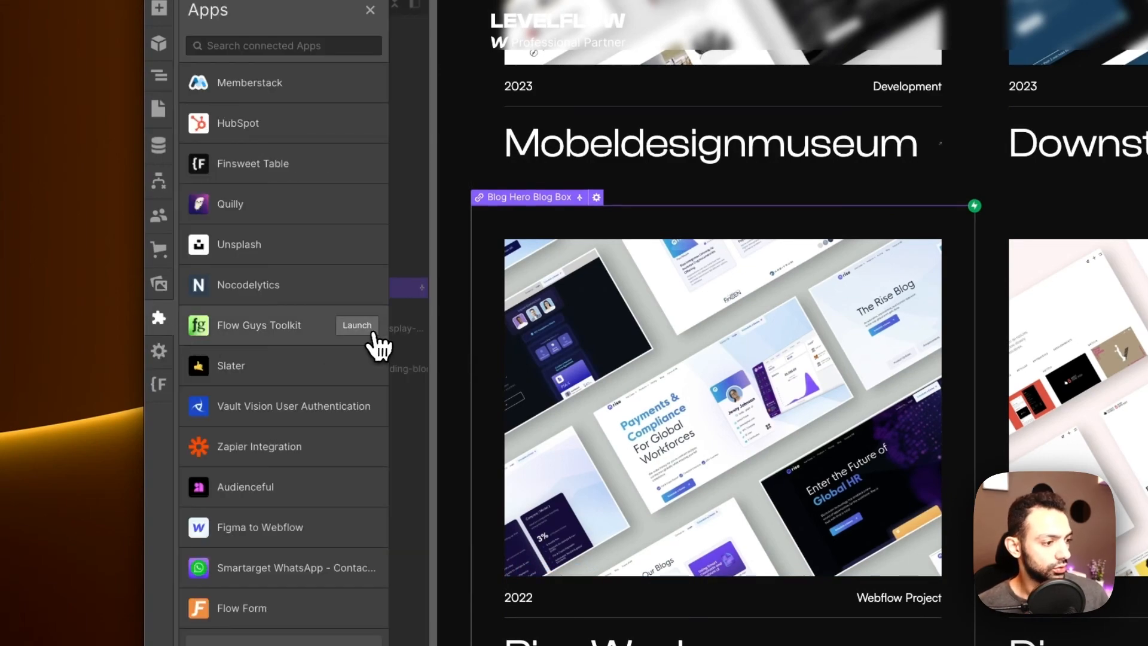
click(365, 330)
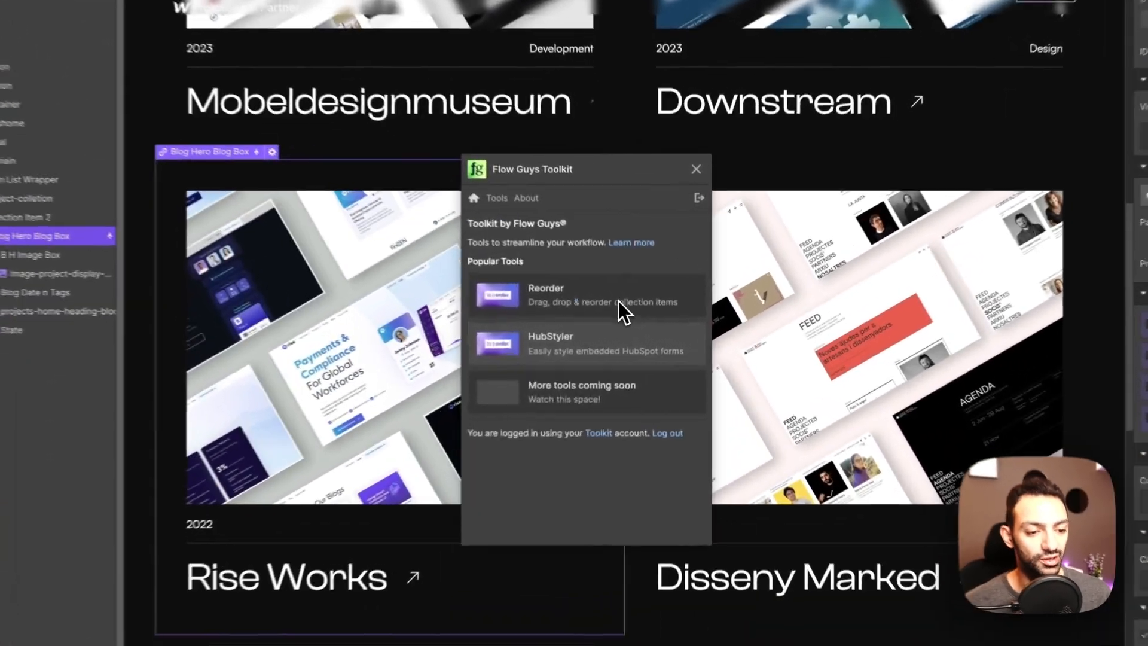
click(645, 312)
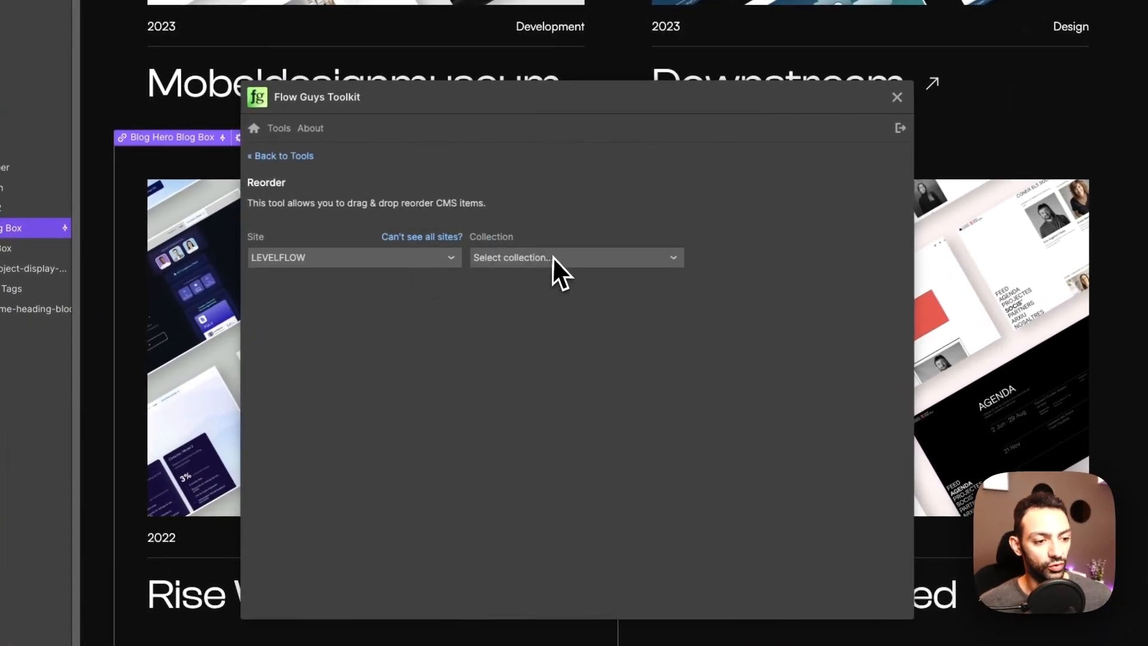
Step: Load the Projects collection by the Sort field, listing all 11 items
click(550, 257)
click(549, 319)
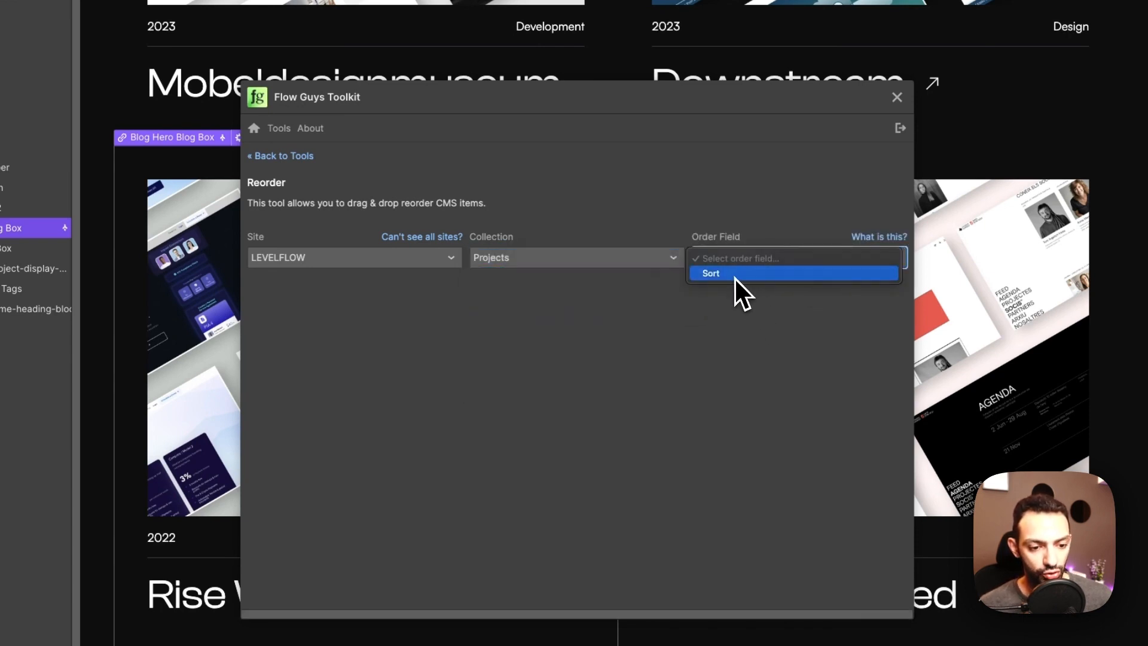
click(734, 274)
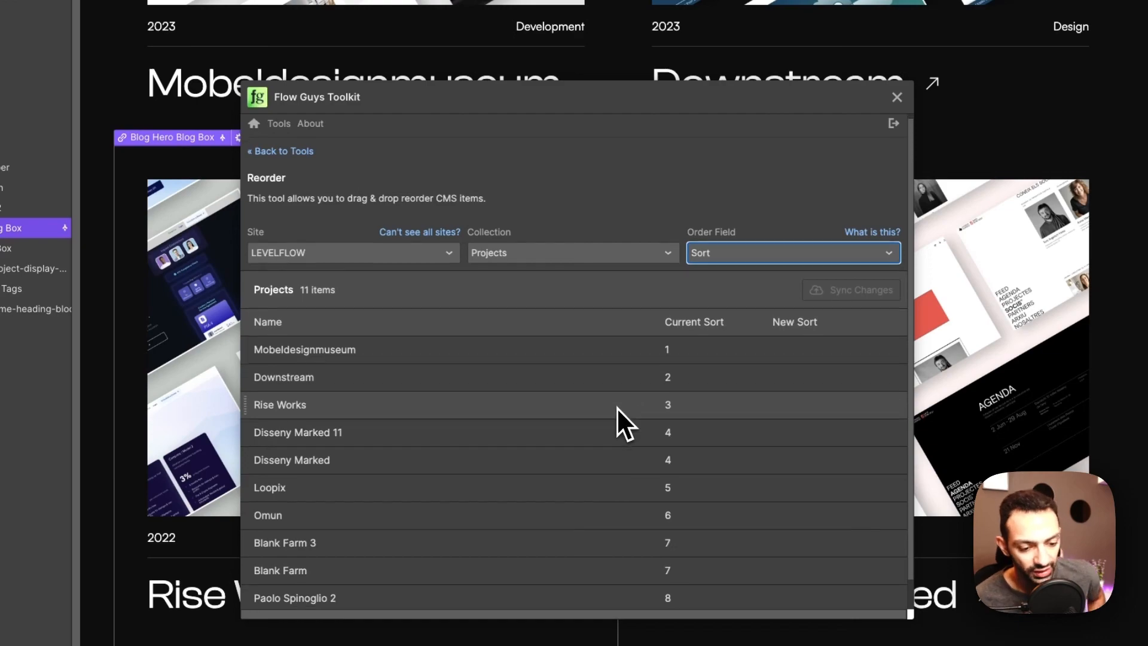
scroll(616, 408, down, 2)
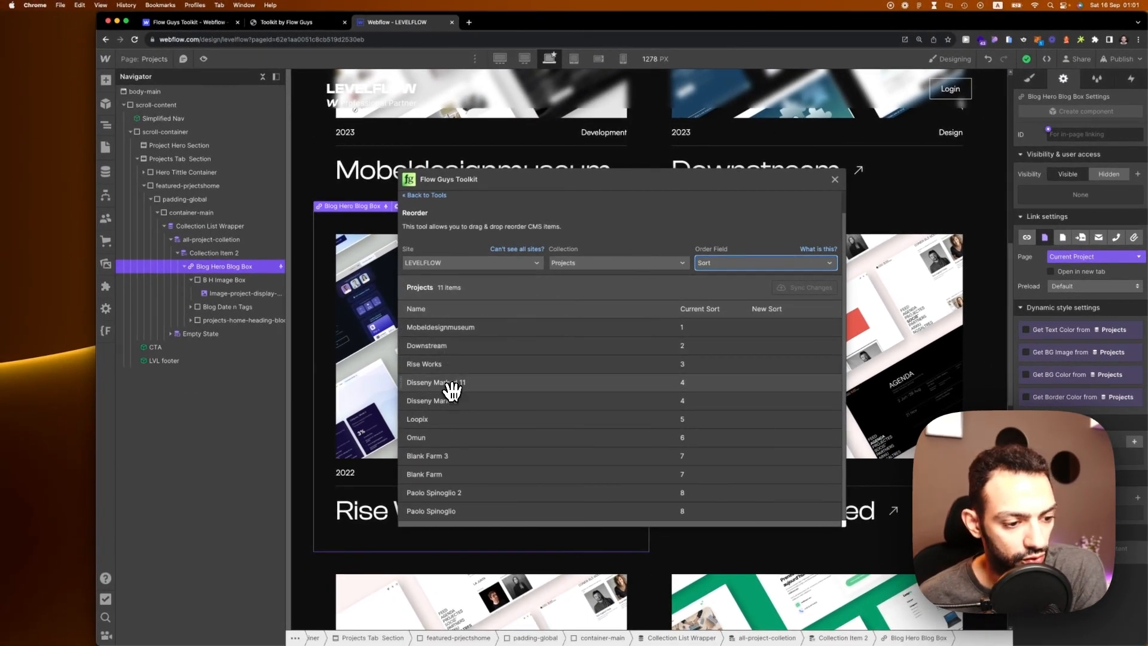
Step: Move Disseny Marked 11 and the other duplicate to rows 2–3, Blank Farm above Omun, and sync
drag(452, 389, 454, 349)
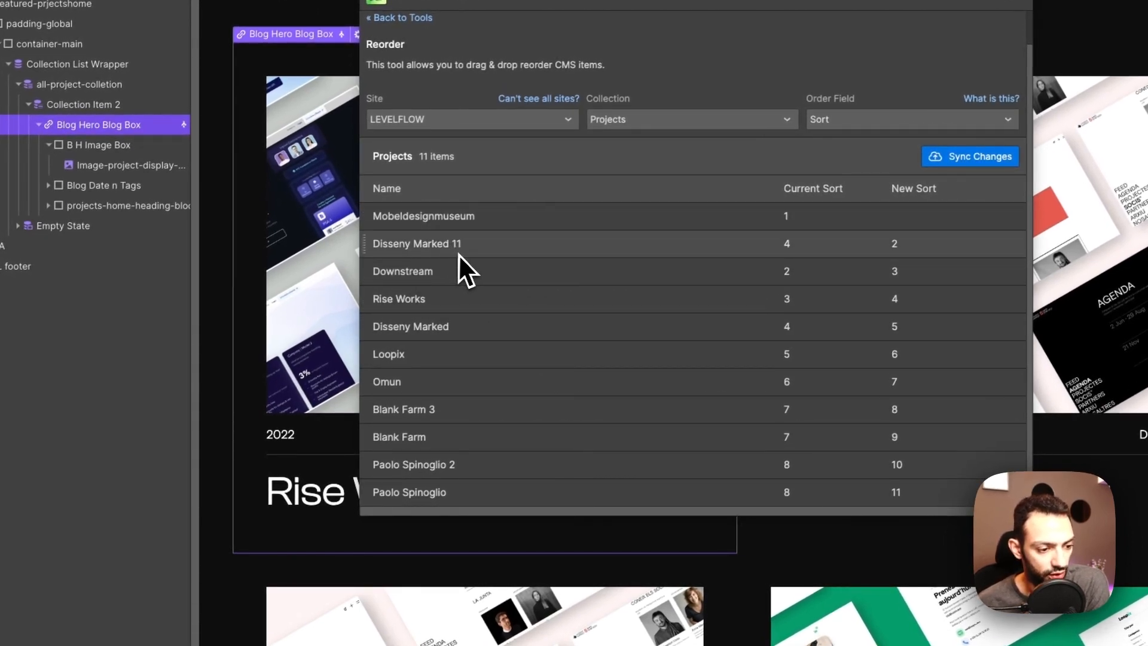
drag(464, 472, 452, 272)
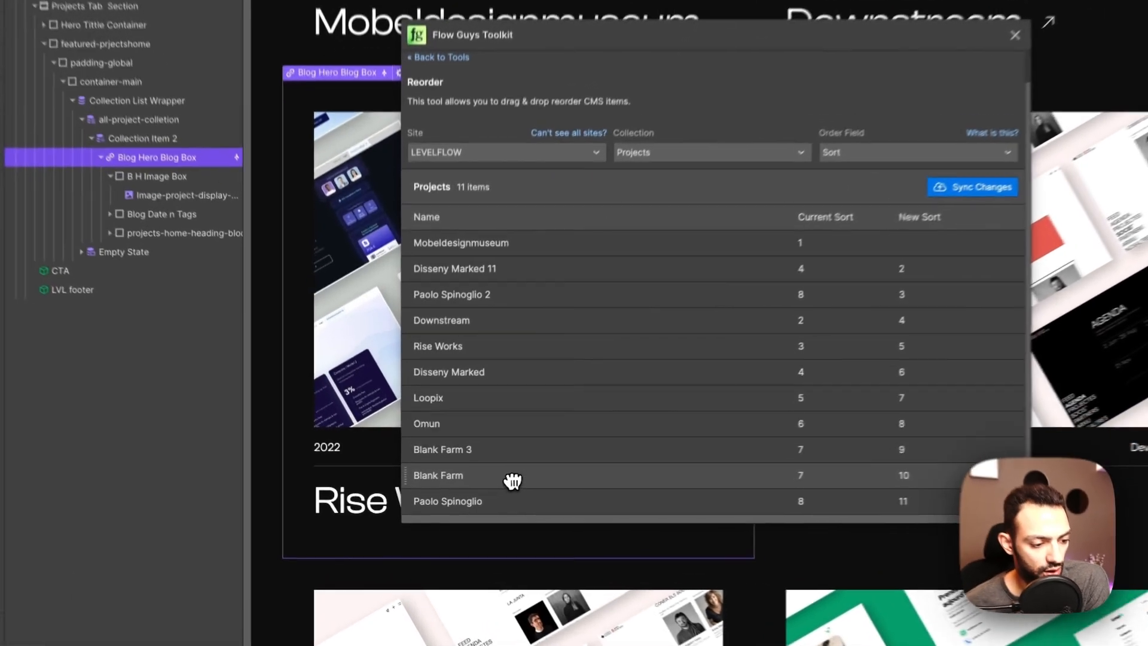
drag(475, 492, 483, 452)
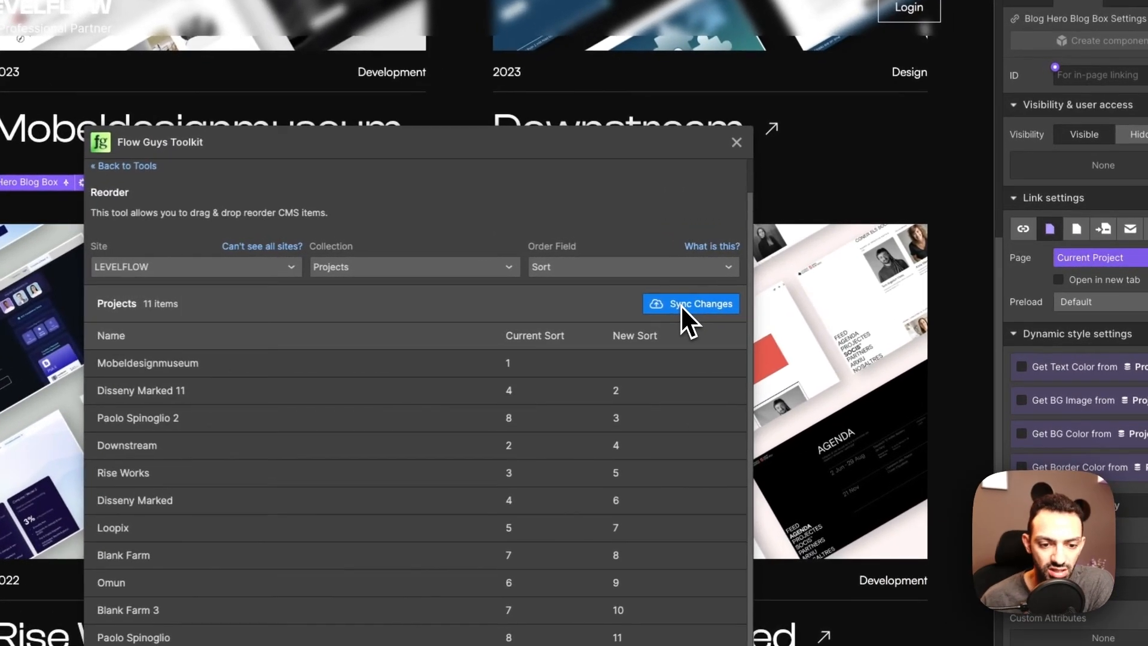
click(797, 288)
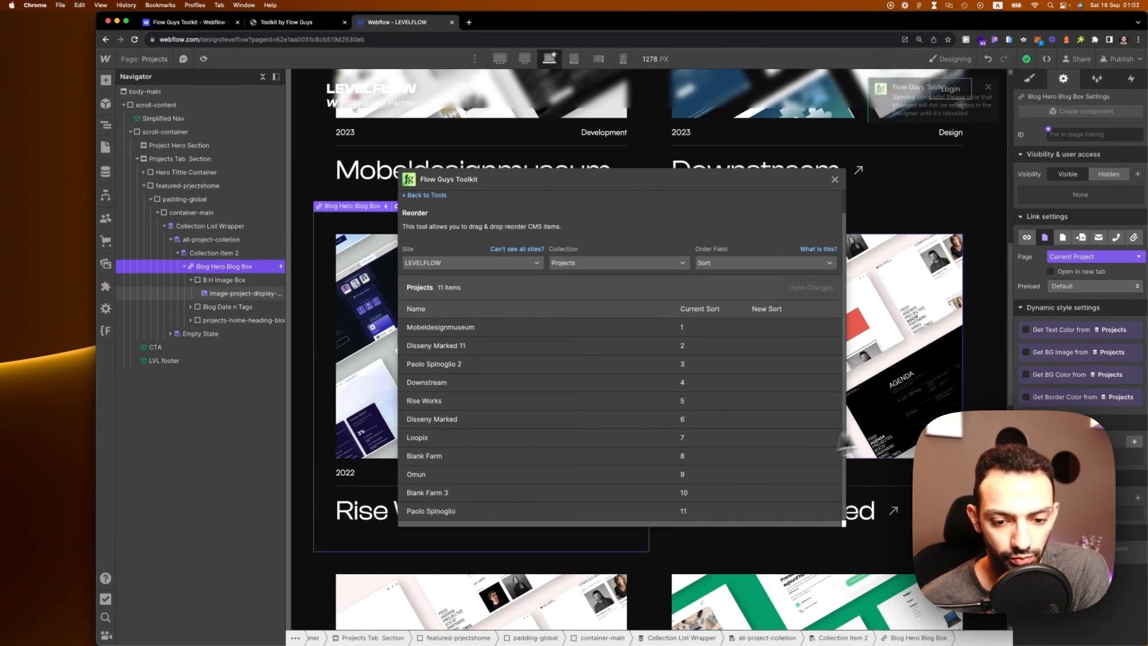
scroll(896, 366, down, 10)
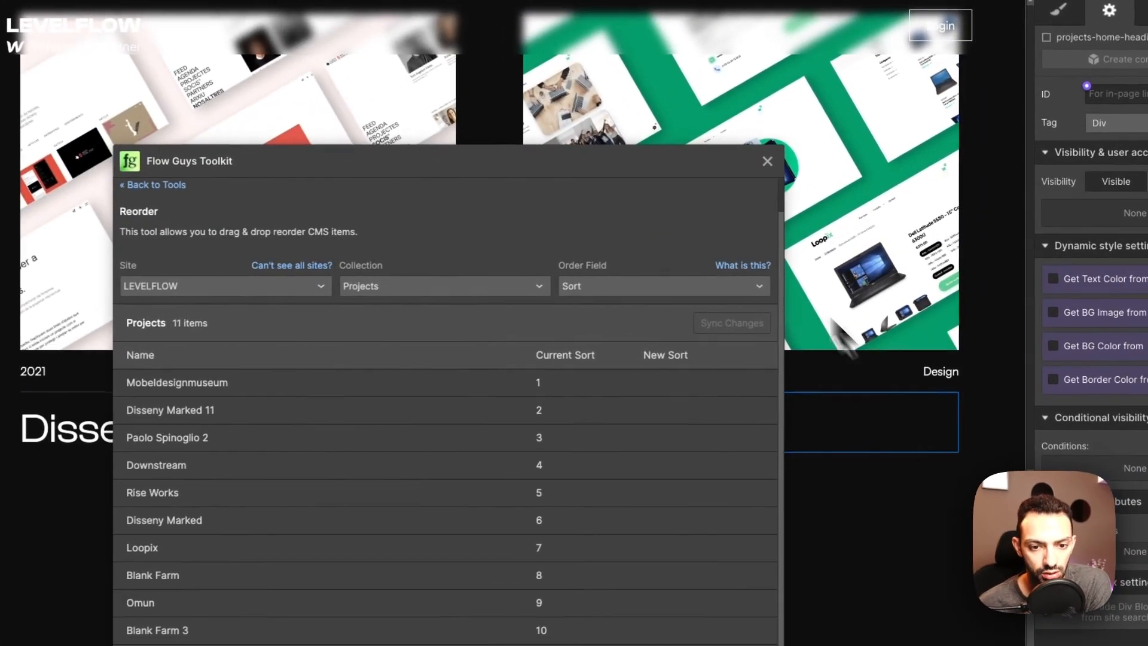
click(773, 163)
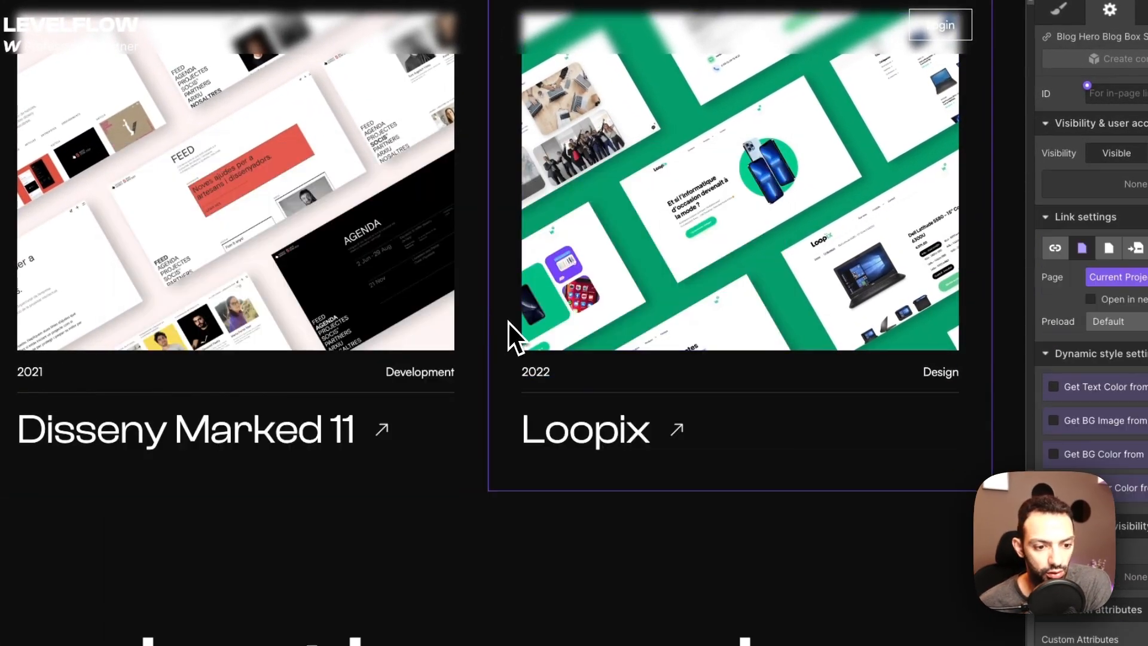
scroll(476, 377, up, 10)
scroll(475, 376, down, 10)
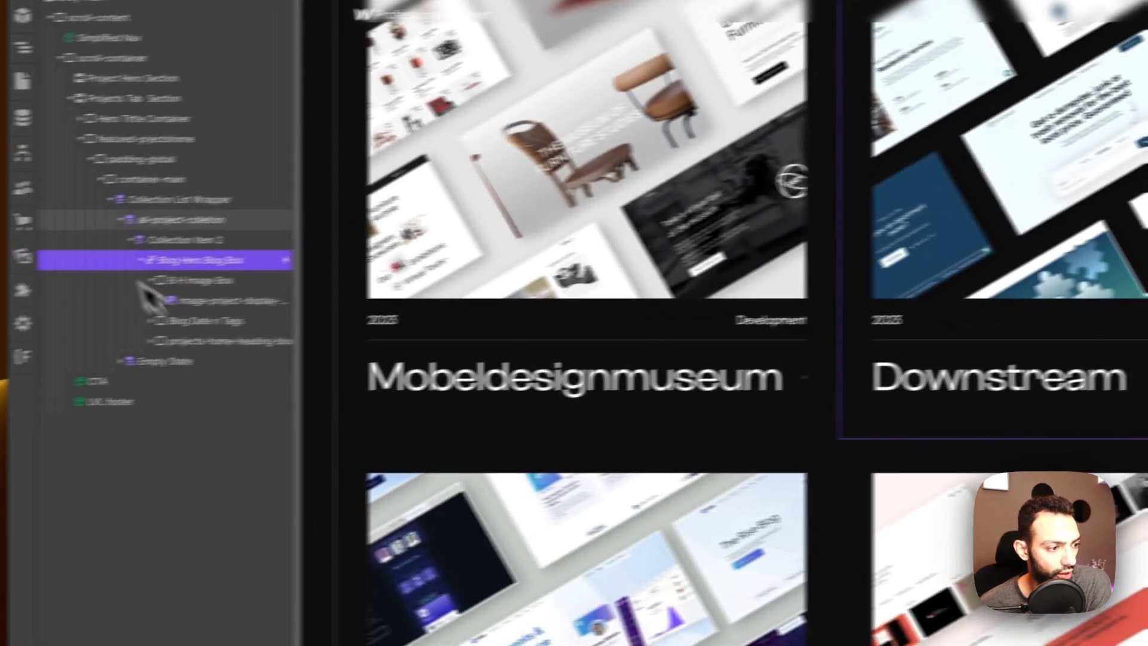
click(236, 228)
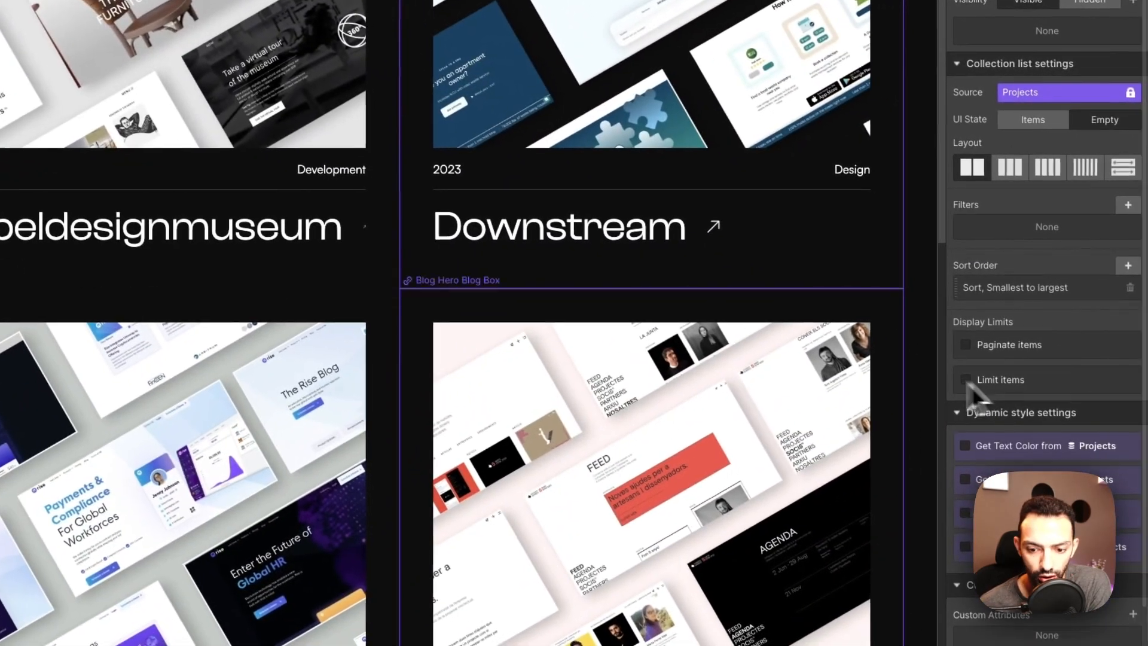
scroll(394, 252, up, 10)
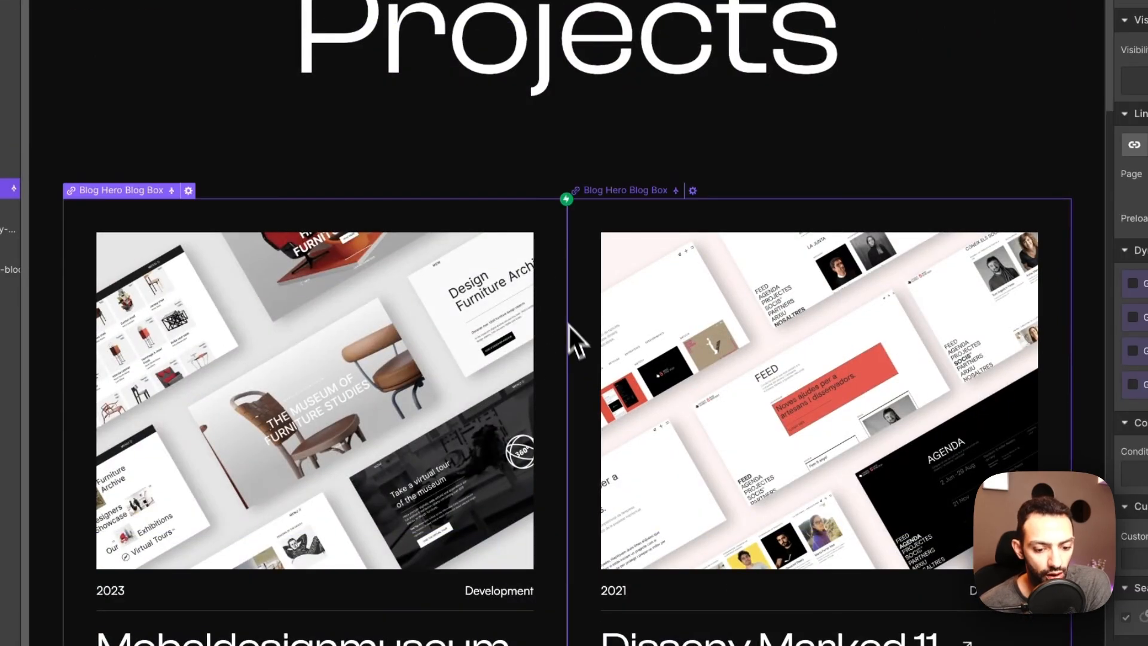
scroll(574, 340, down, 4)
scroll(778, 326, down, 4)
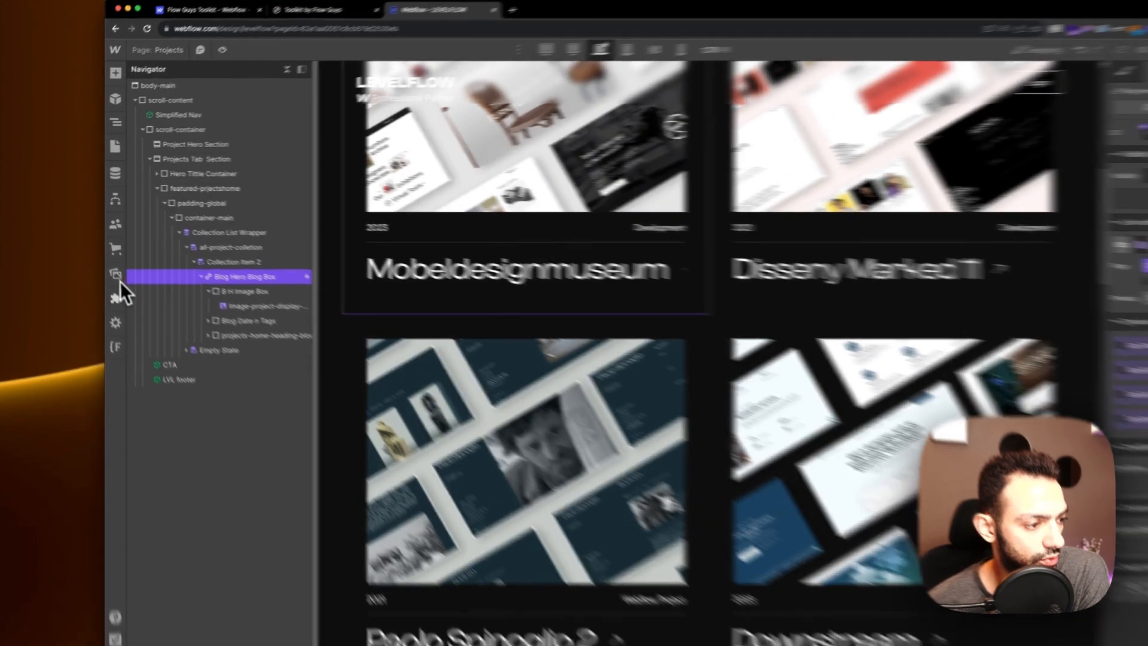
Step: Show the CMS Projects items ordered by Sort ascending
click(105, 286)
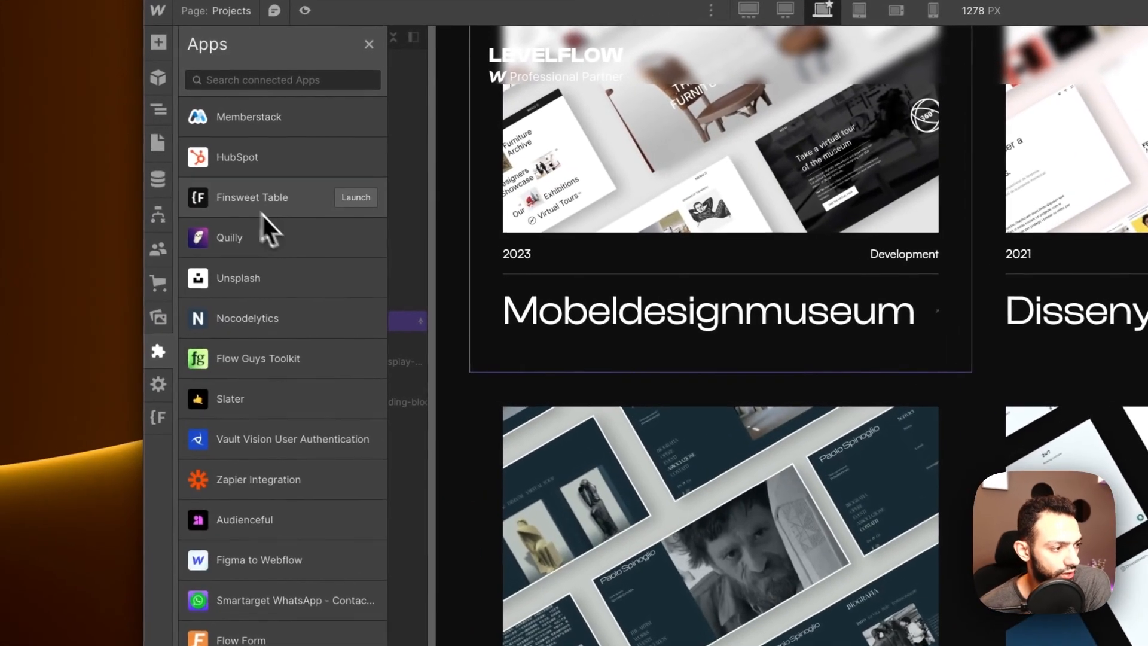
click(157, 181)
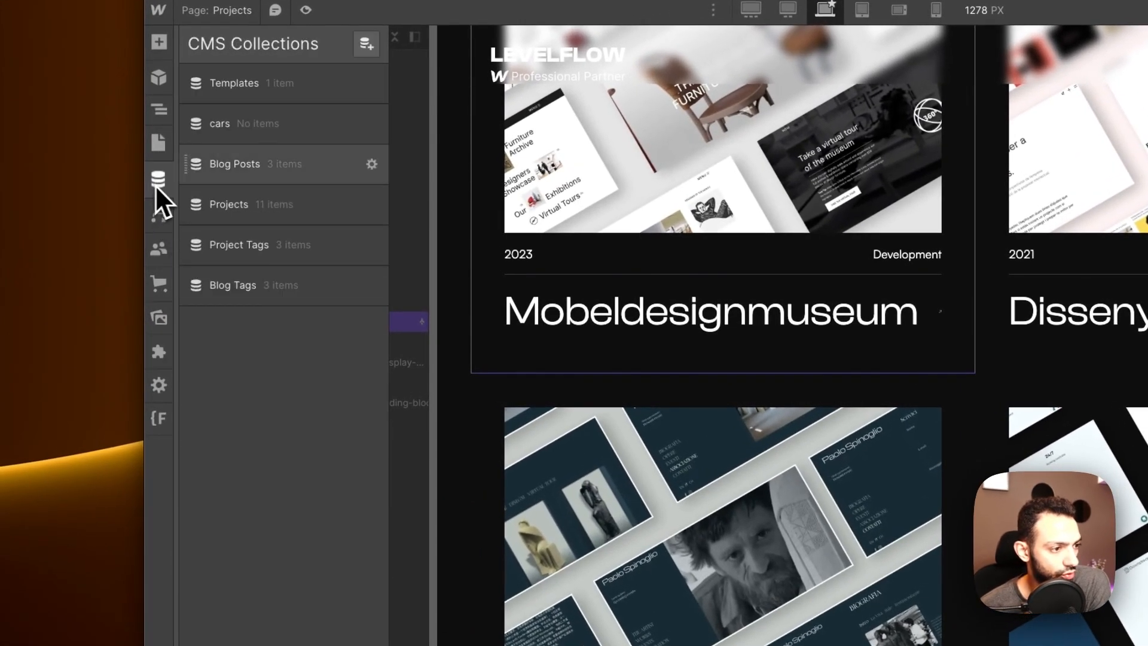
click(304, 202)
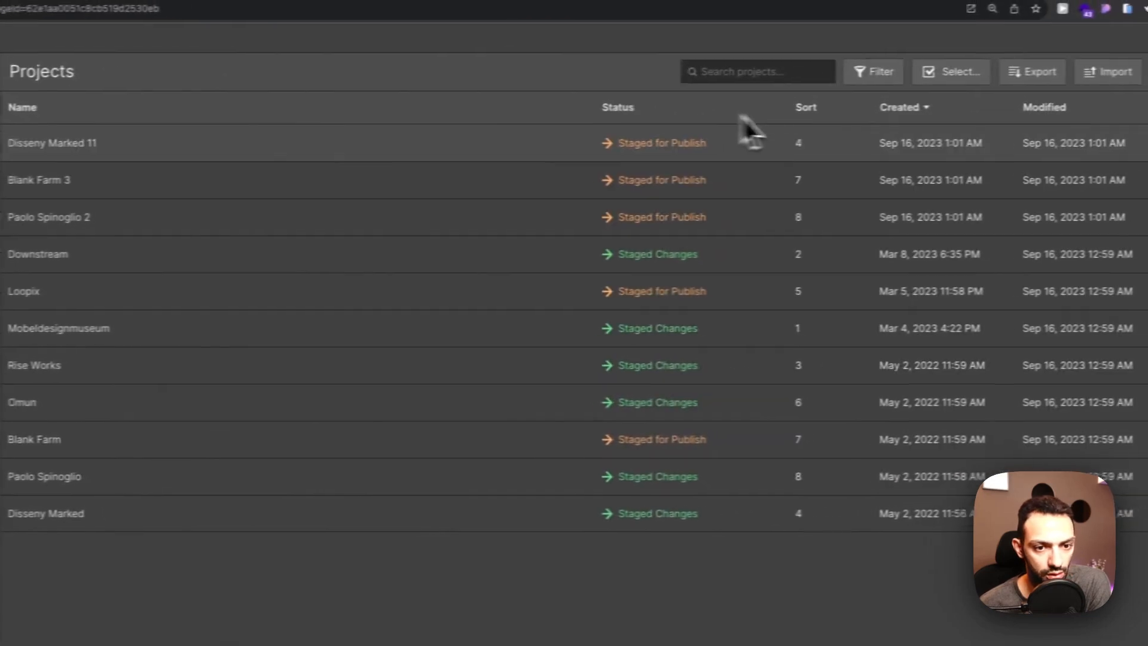
click(1064, 93)
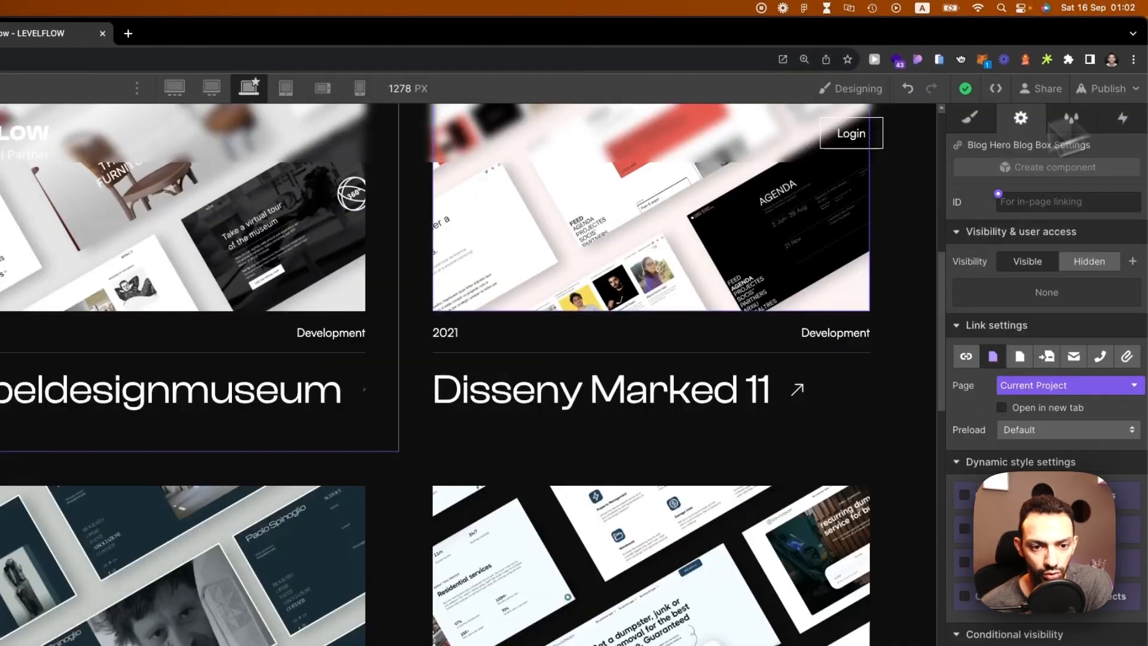
Step: Scroll the Projects grid to confirm it matches Sort 1–11, then bring up the Apps list
scroll(607, 313, down, 10)
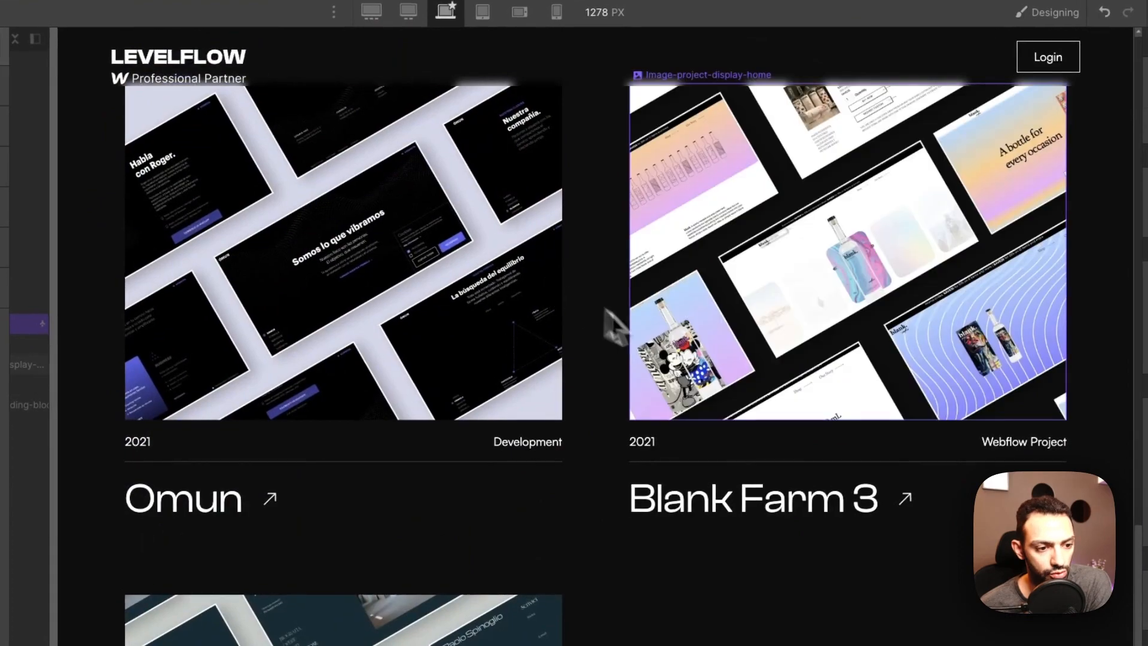
scroll(657, 340, down, 5)
scroll(592, 382, up, 5)
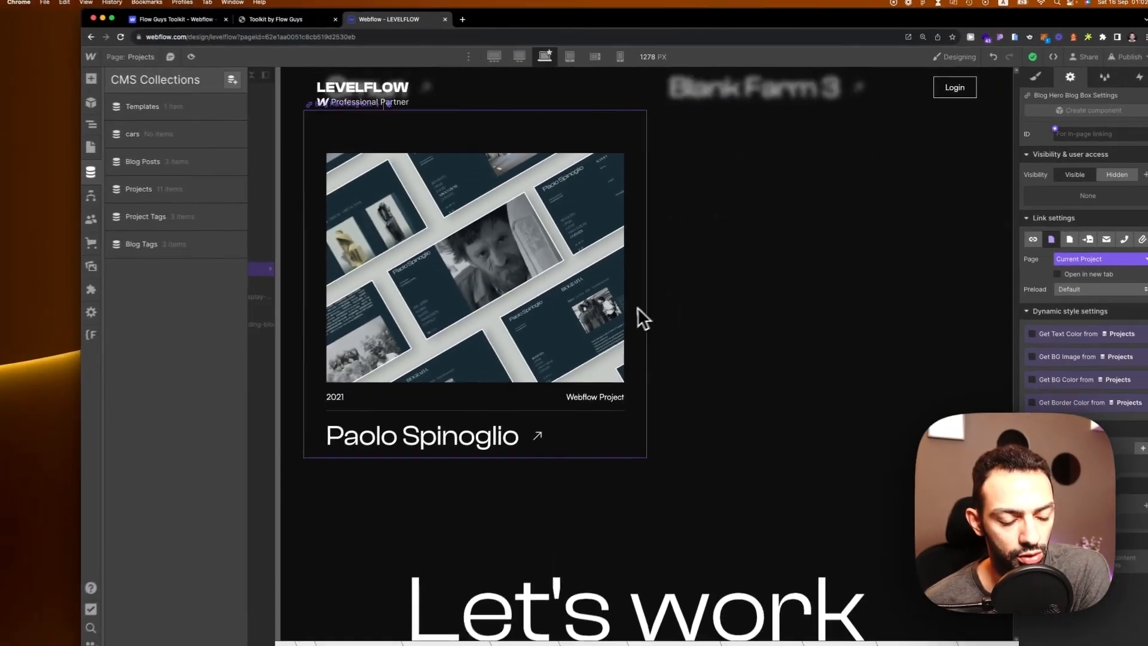
scroll(738, 382, down, 10)
scroll(653, 328, up, 4)
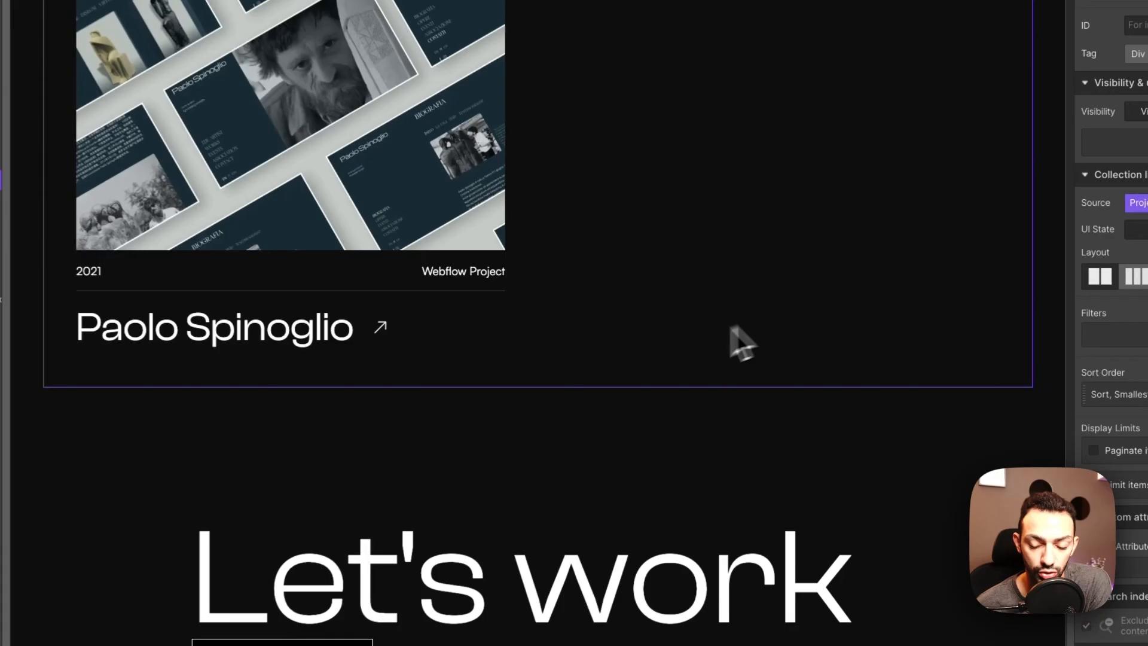
scroll(770, 349, up, 4)
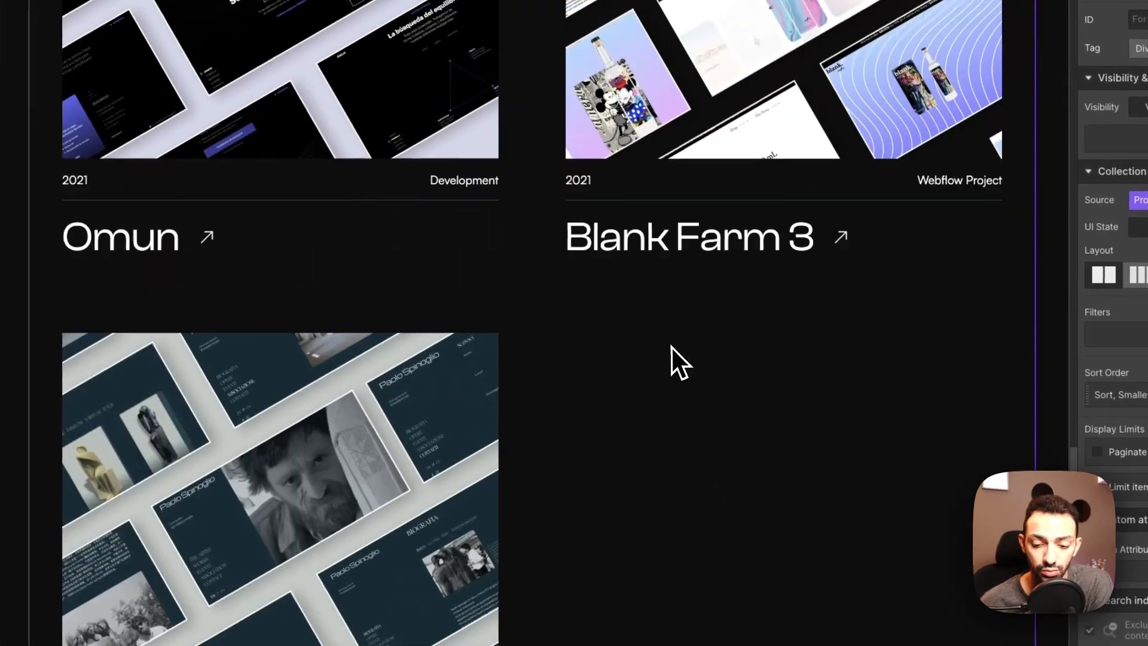
scroll(703, 368, up, 3)
click(158, 300)
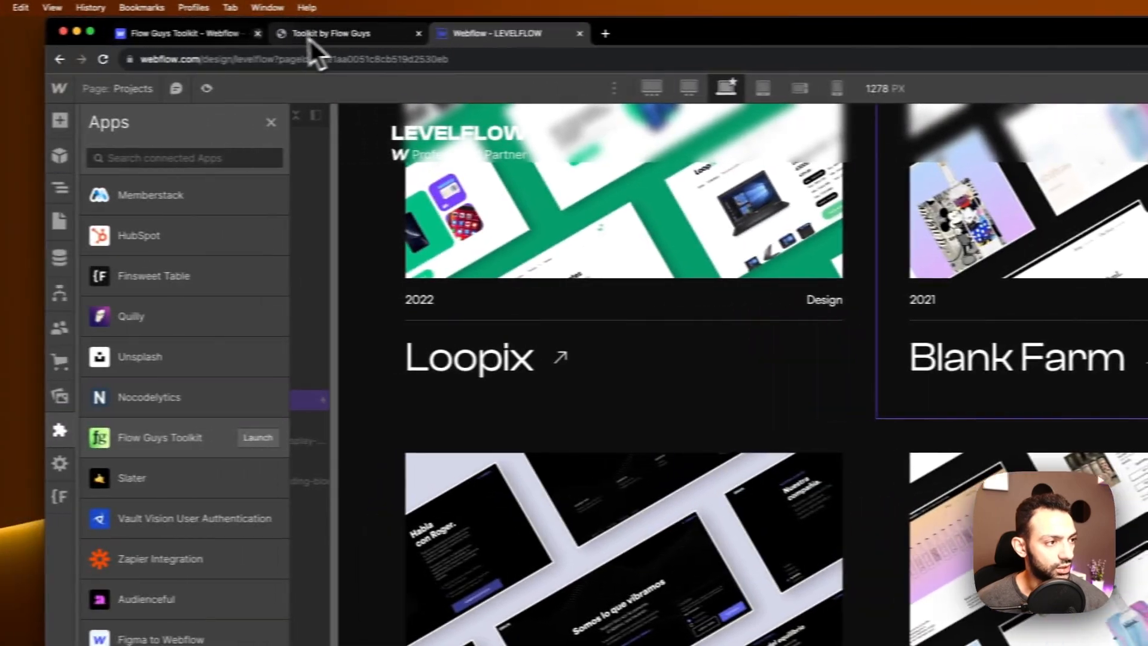
Step: Browse the Flow Guys Toolkit marketplace preview images, then close its details to see all apps
click(60, 33)
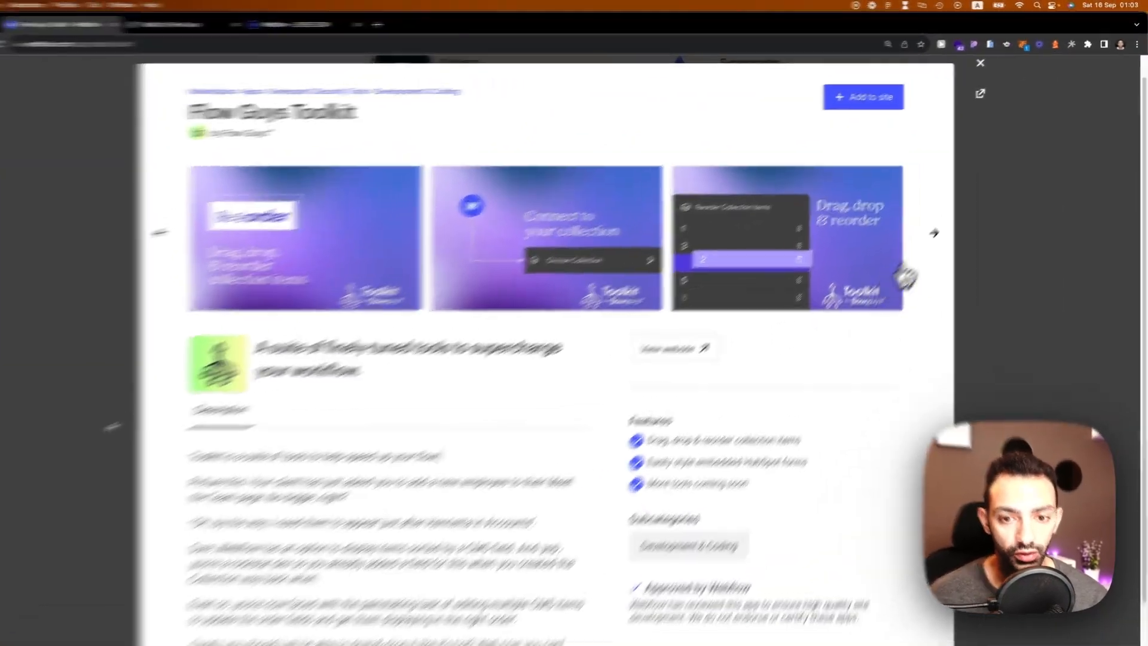
click(960, 206)
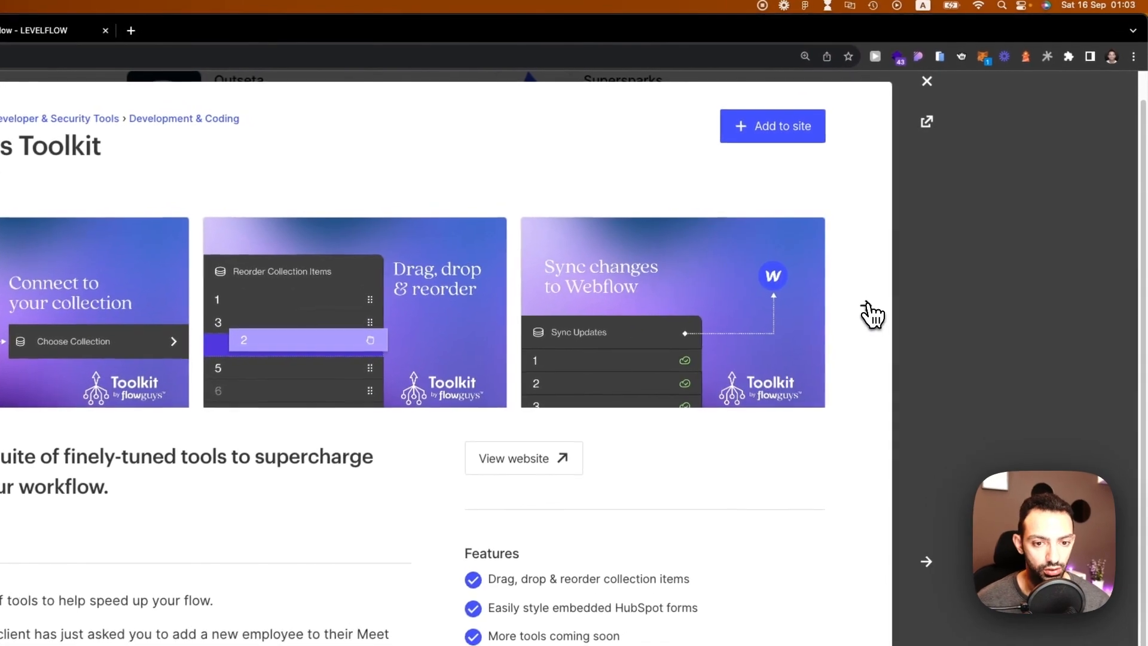
click(1003, 125)
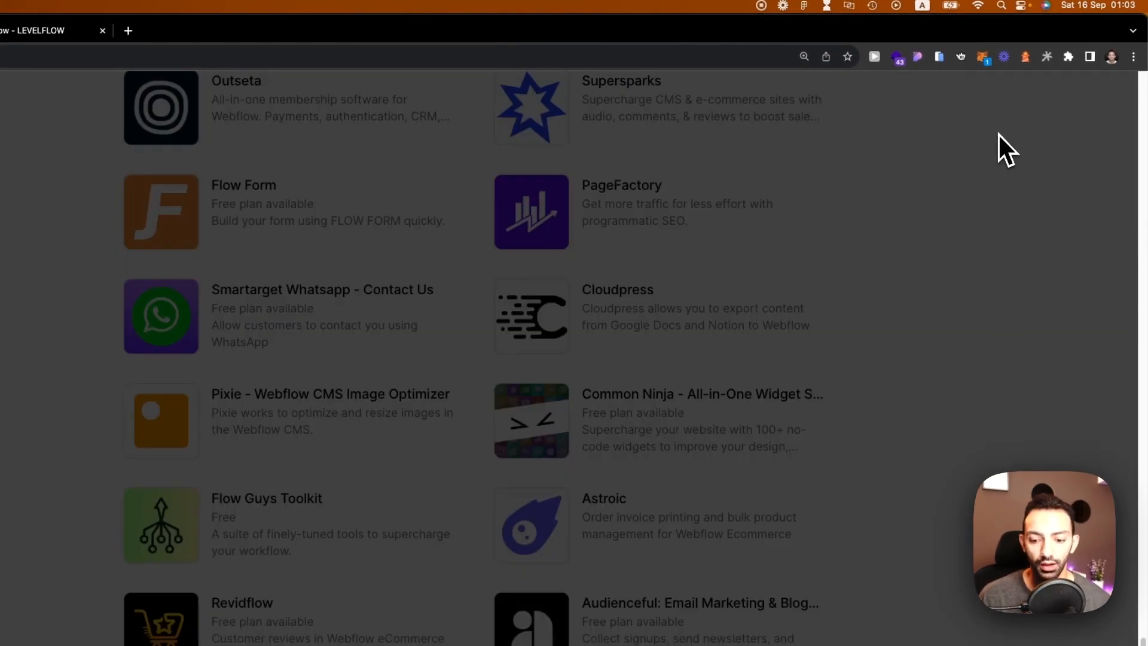